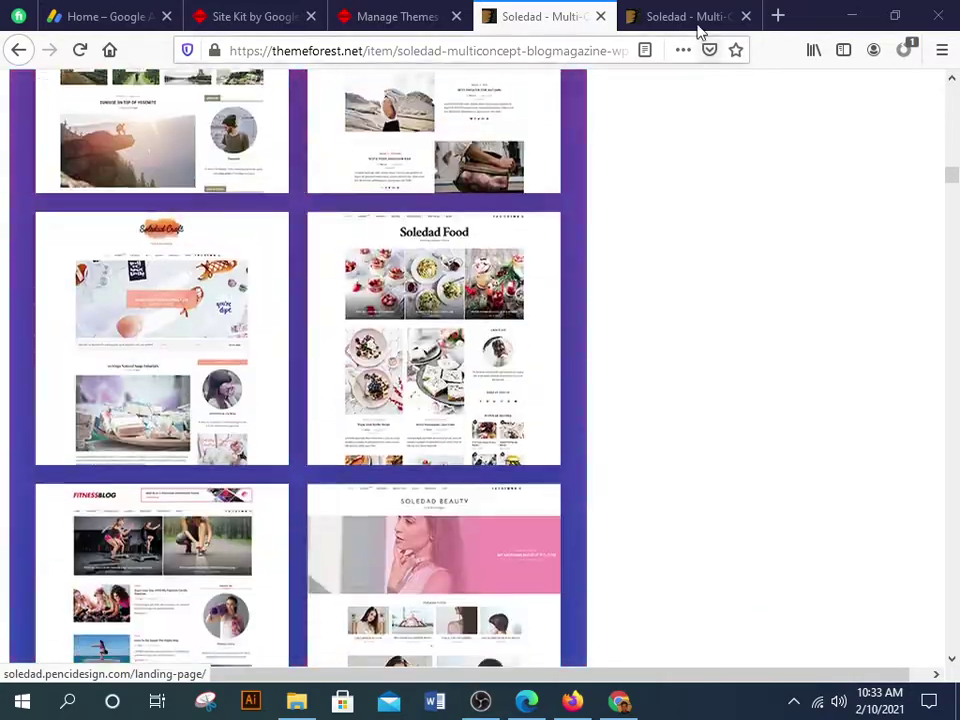
Step: Browse the Soledad demo gallery by category: All Demos, Multi-Purpose, Blog and News/Magazine
{"action": "left_click", "coordinate": [697, 18]}
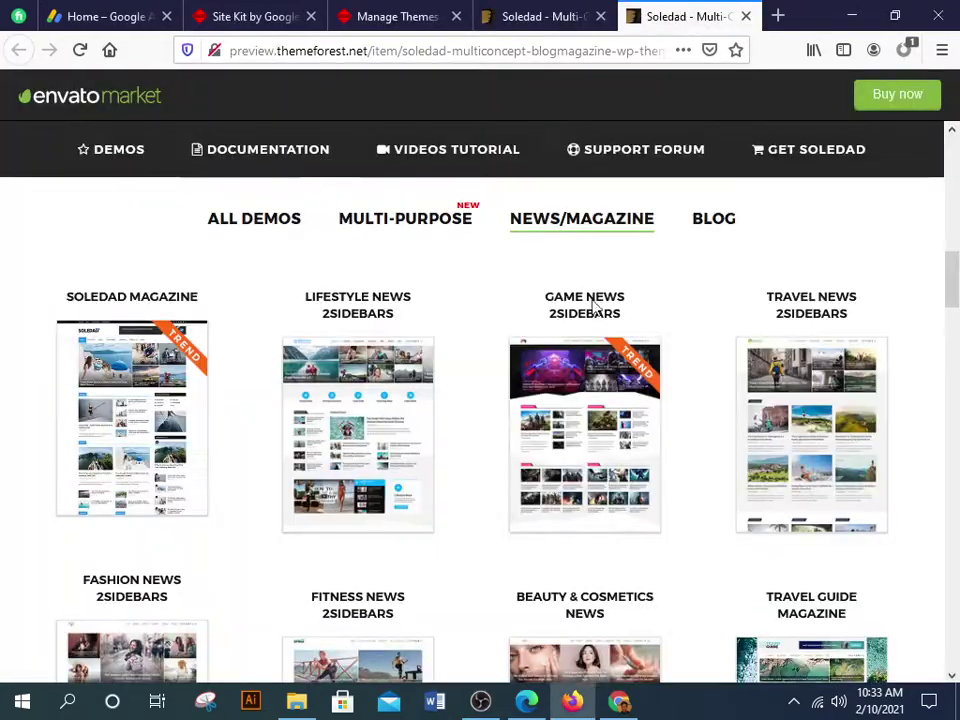
{"action": "scroll", "coordinate": [497, 452], "scroll_direction": "down", "scroll_amount": 10}
{"action": "scroll", "coordinate": [497, 463], "scroll_direction": "up", "scroll_amount": 10}
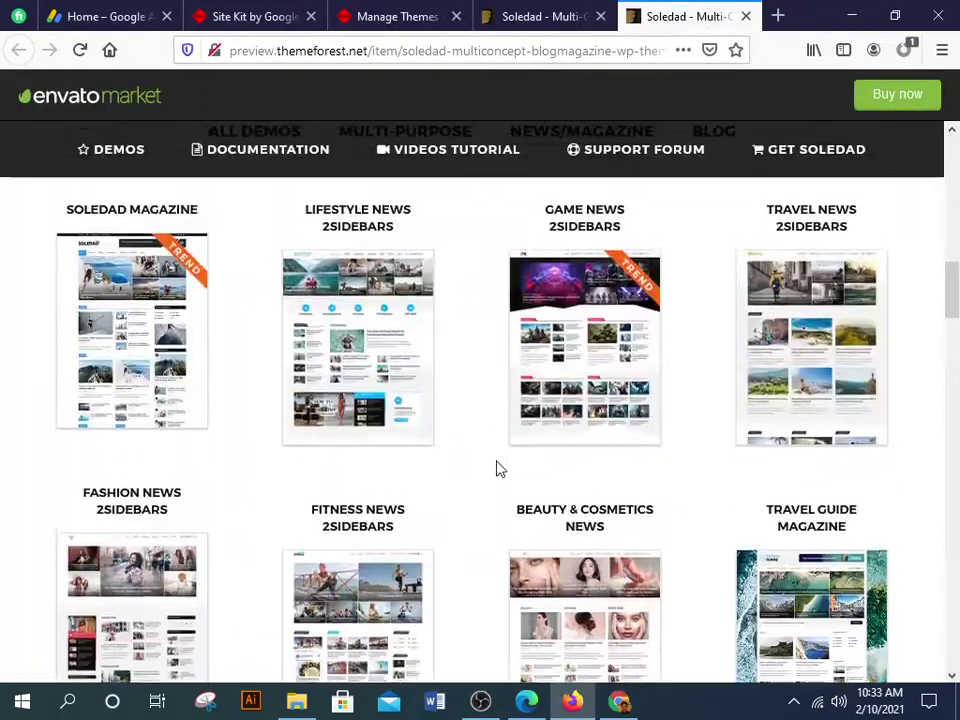
{"action": "scroll", "coordinate": [495, 465], "scroll_direction": "down", "scroll_amount": 3}
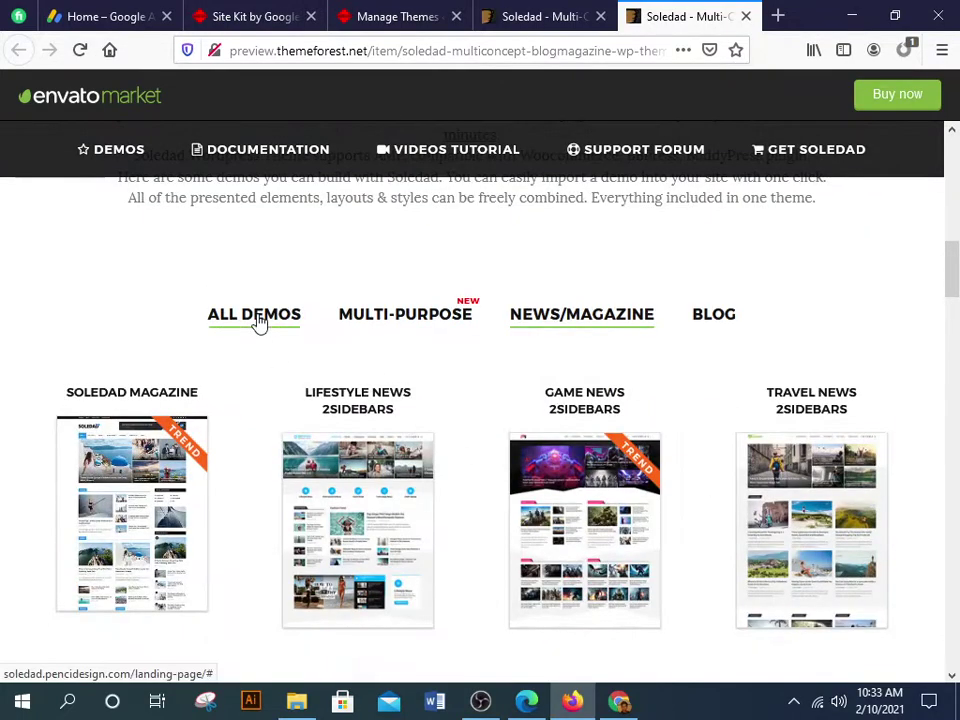
{"action": "left_click", "coordinate": [257, 318]}
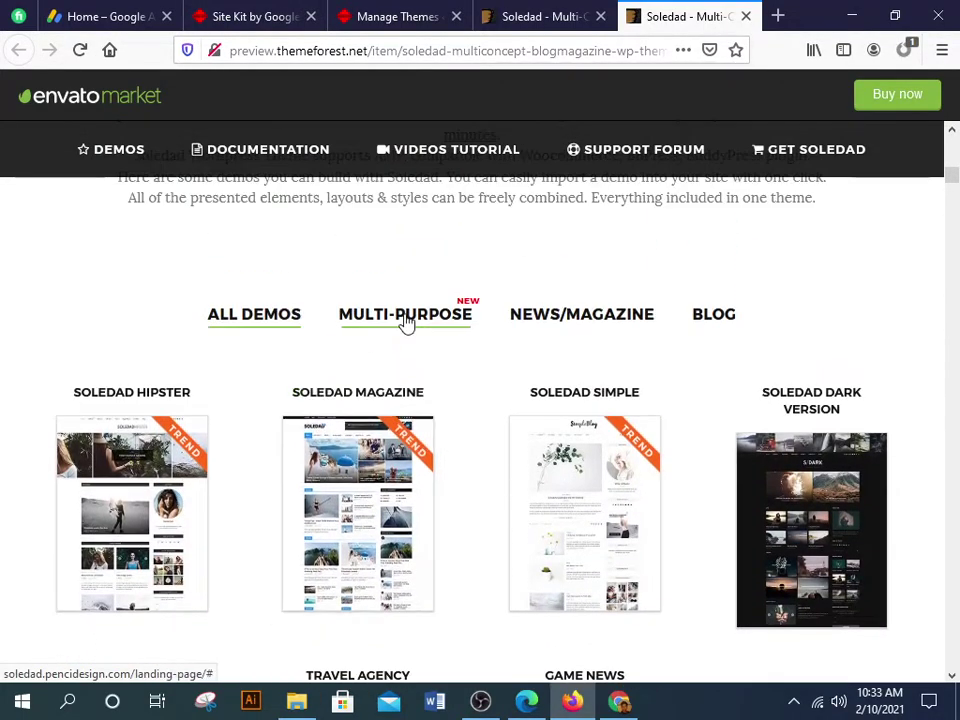
{"action": "left_click", "coordinate": [405, 318]}
{"action": "scroll", "coordinate": [410, 340], "scroll_direction": "down", "scroll_amount": 2}
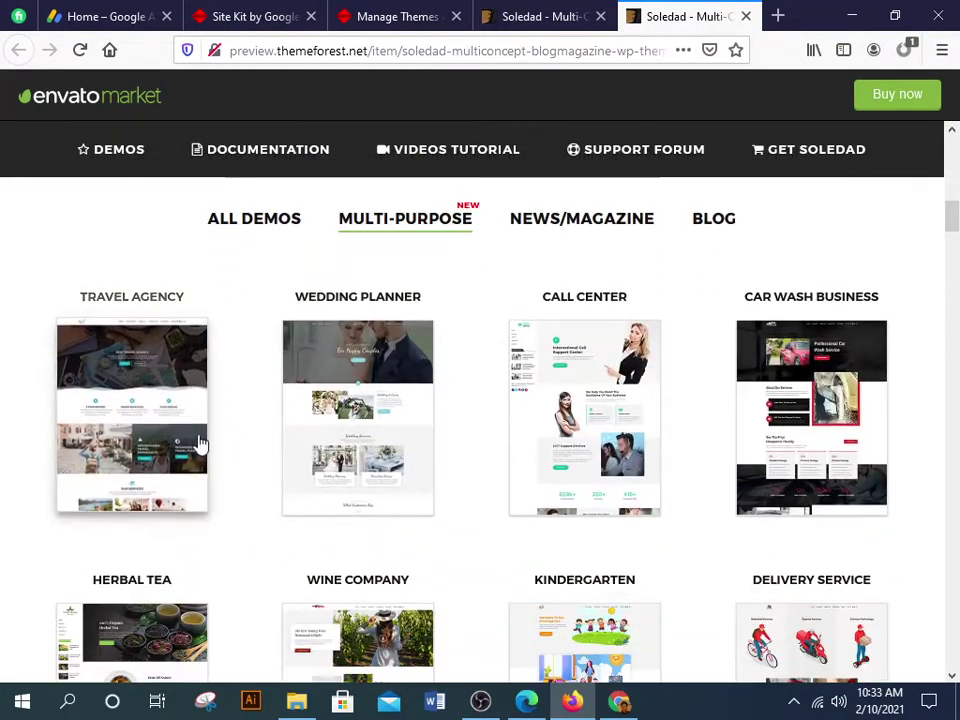
{"action": "left_click", "coordinate": [536, 231]}
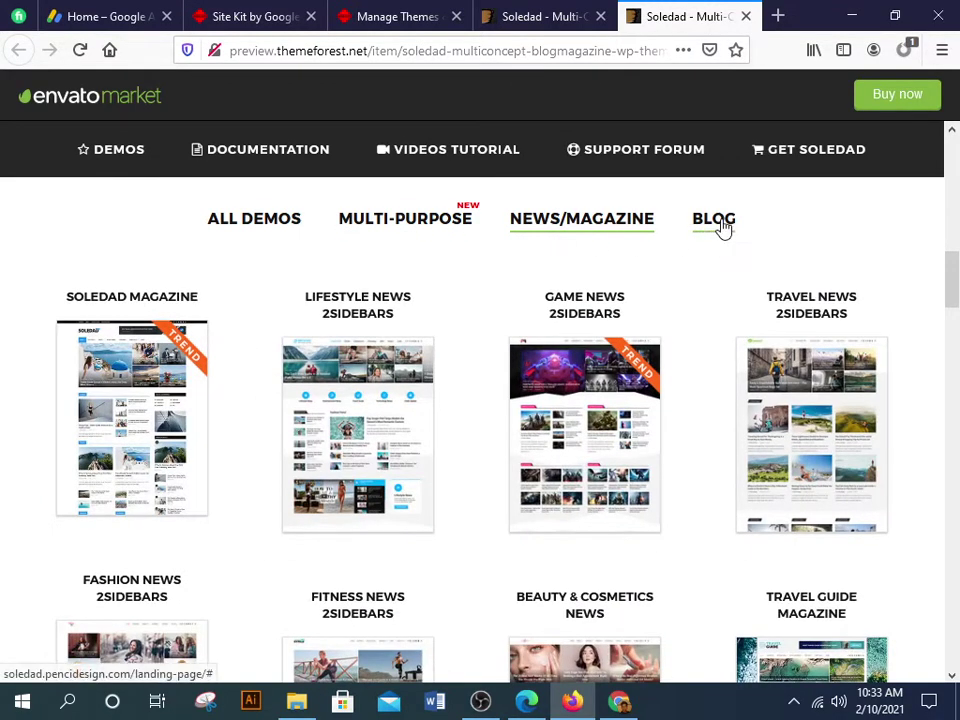
{"action": "left_click", "coordinate": [722, 227]}
{"action": "left_click", "coordinate": [615, 228]}
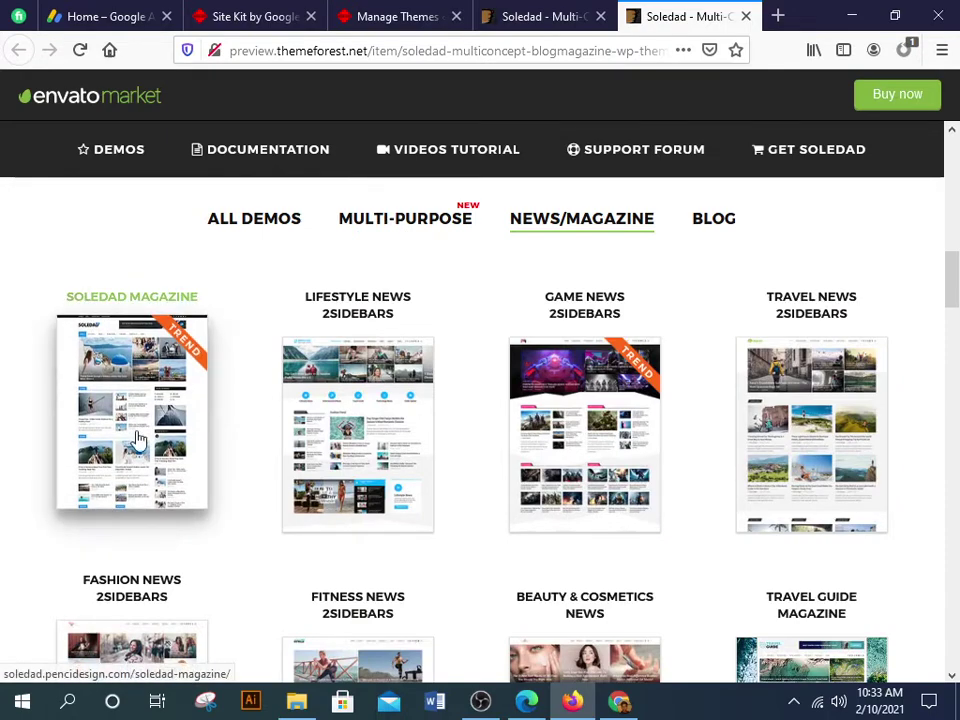
Step: Look through the News/Magazine demo layouts in the Soledad preview
{"action": "scroll", "coordinate": [263, 476], "scroll_direction": "down", "scroll_amount": 2}
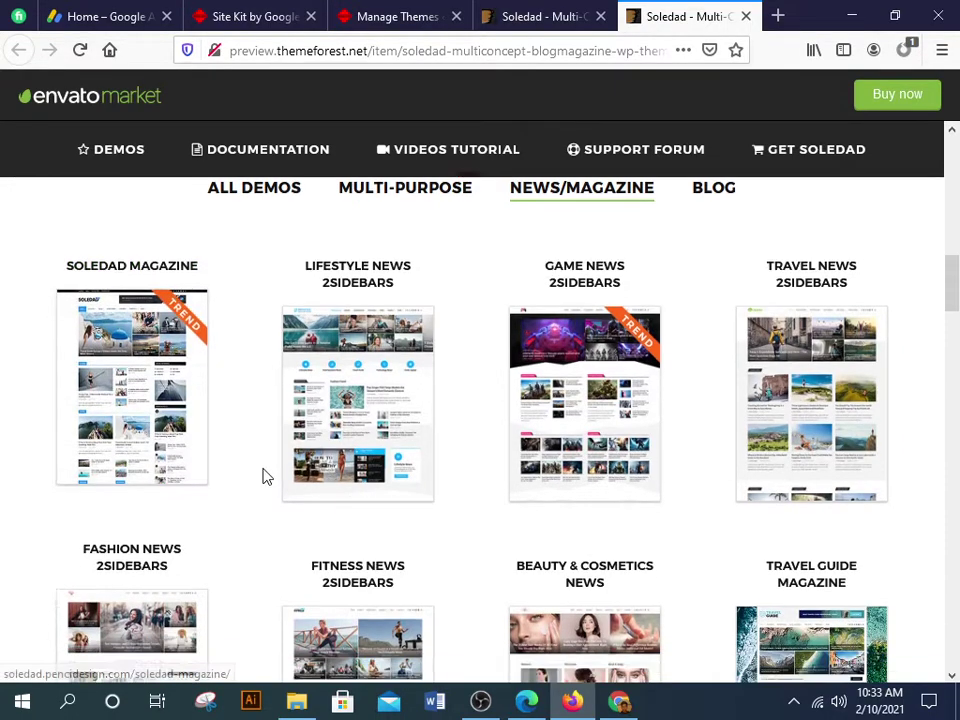
{"action": "scroll", "coordinate": [155, 352], "scroll_direction": "down", "scroll_amount": 3}
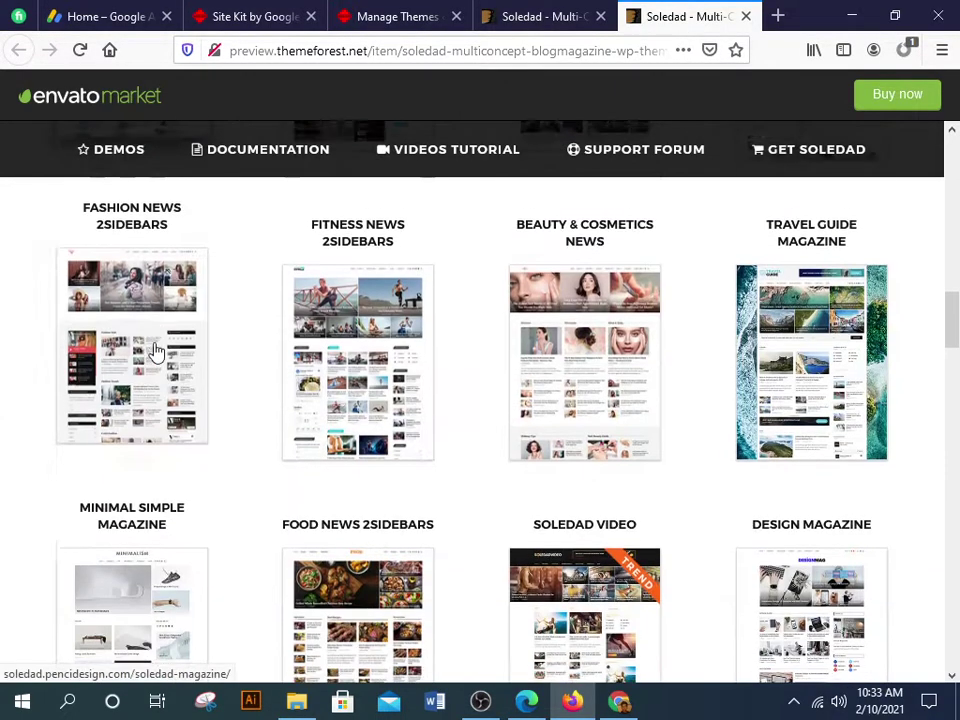
{"action": "scroll", "coordinate": [377, 384], "scroll_direction": "down", "scroll_amount": 3}
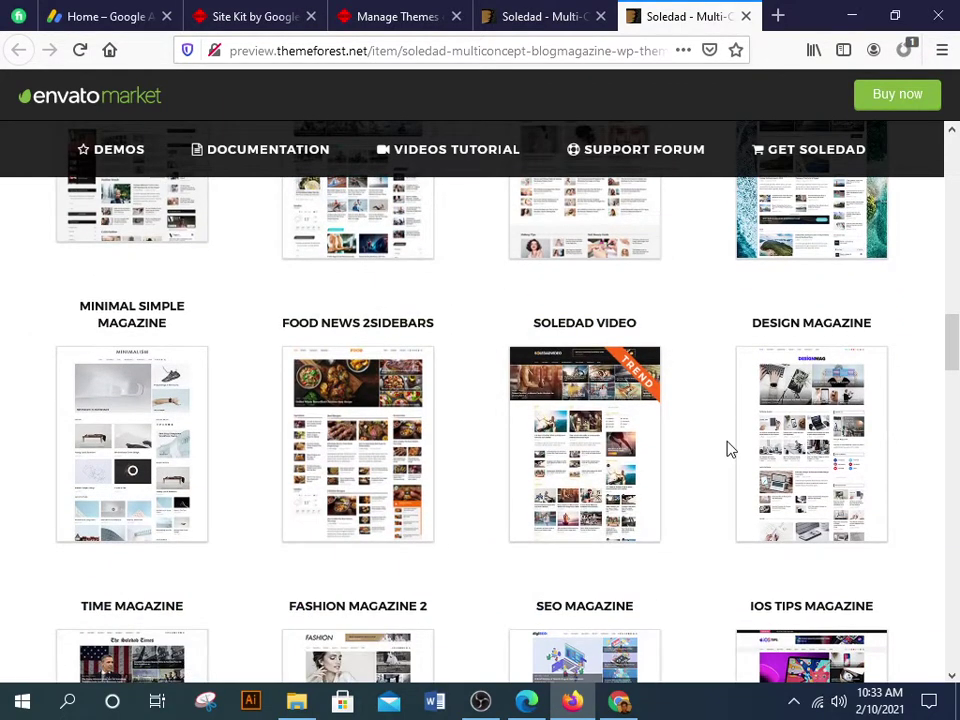
{"action": "scroll", "coordinate": [729, 450], "scroll_direction": "down", "scroll_amount": 5}
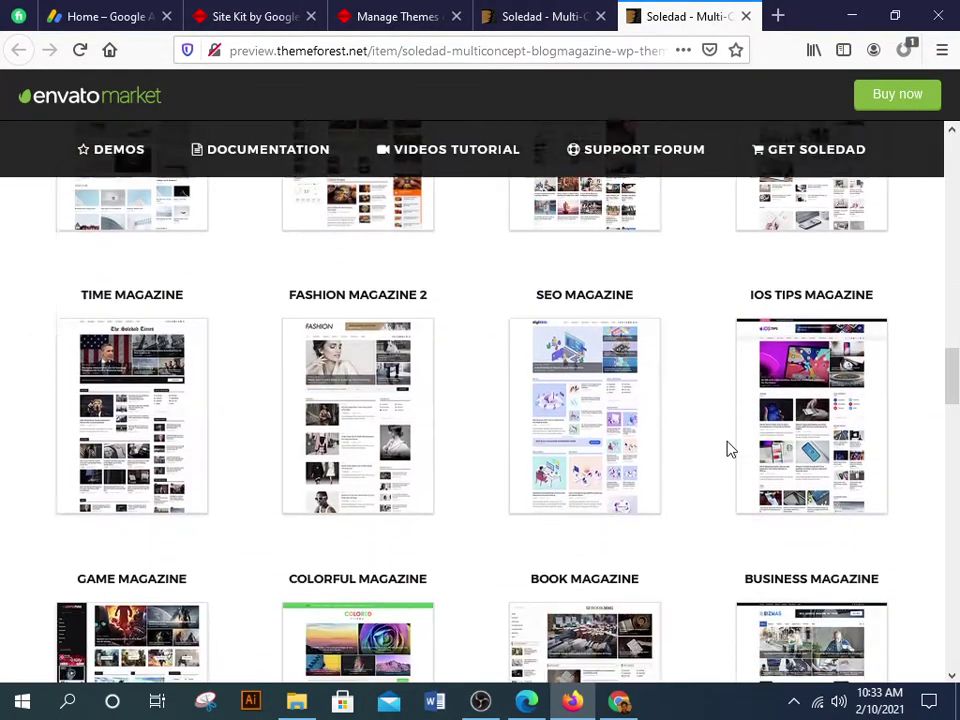
{"action": "scroll", "coordinate": [432, 486], "scroll_direction": "up", "scroll_amount": 10}
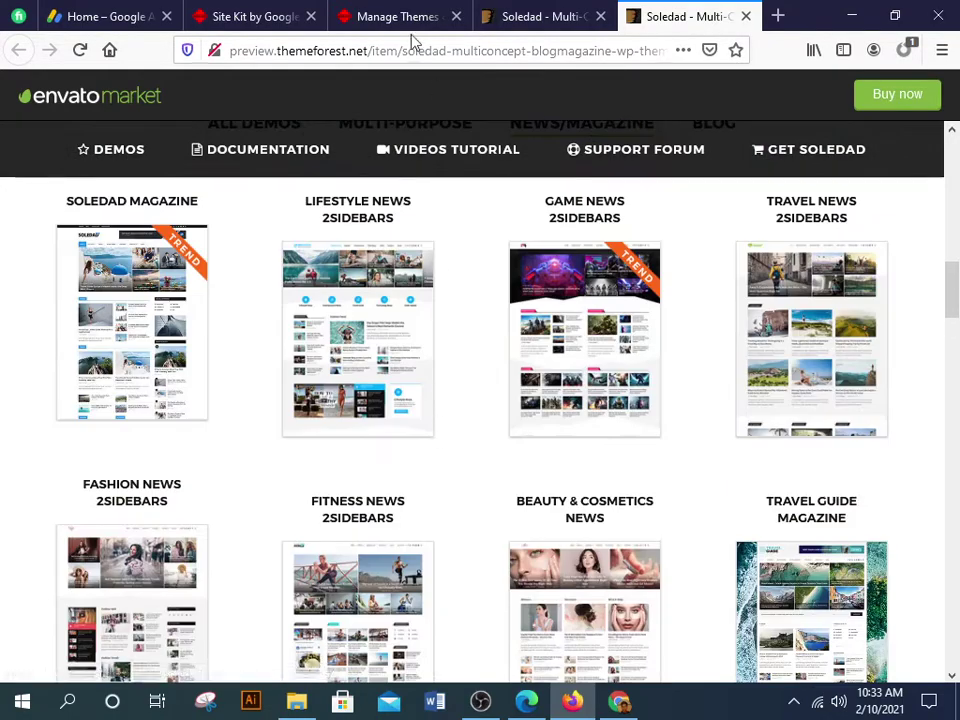
Step: Leave the soledad theme details in the WordPress theme manager and install a new theme from the soledad-child zip file
{"action": "left_click", "coordinate": [400, 17]}
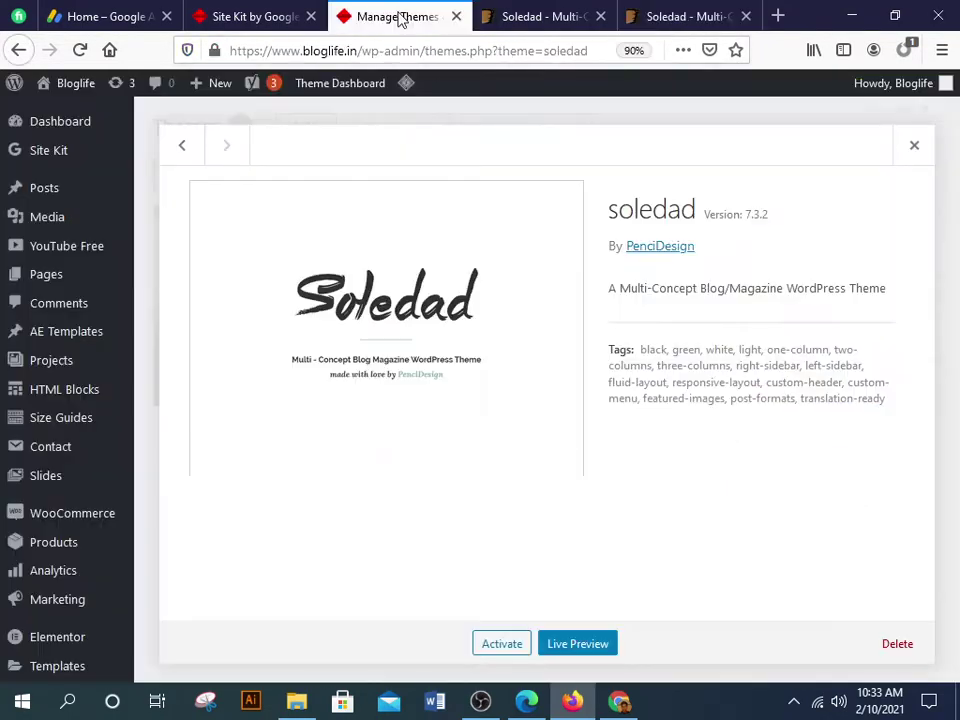
{"action": "left_click", "coordinate": [930, 156]}
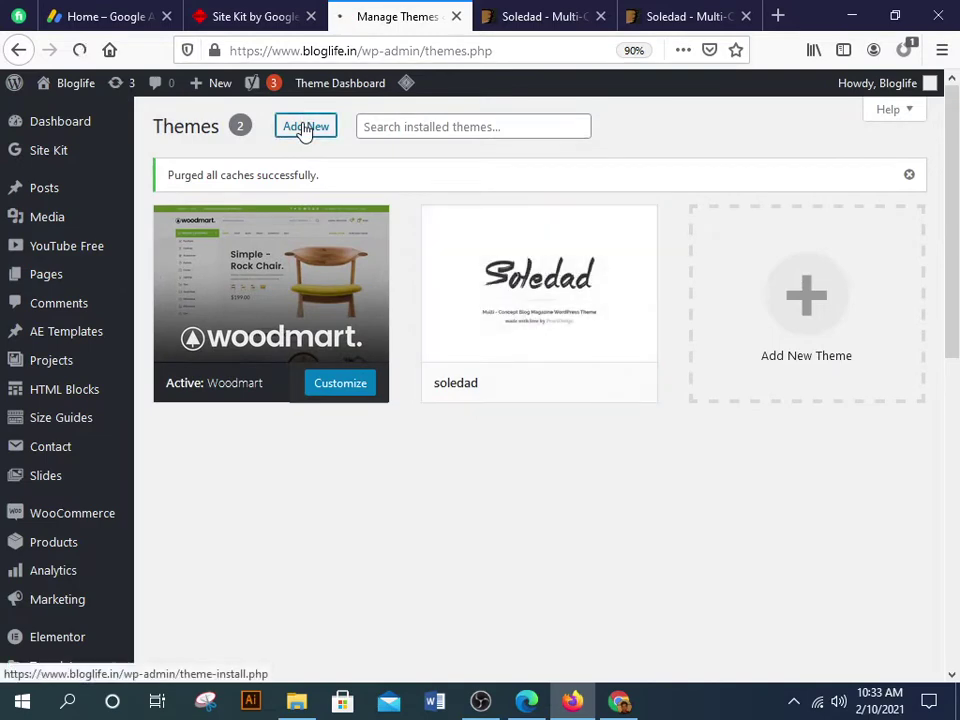
{"action": "left_click", "coordinate": [303, 129]}
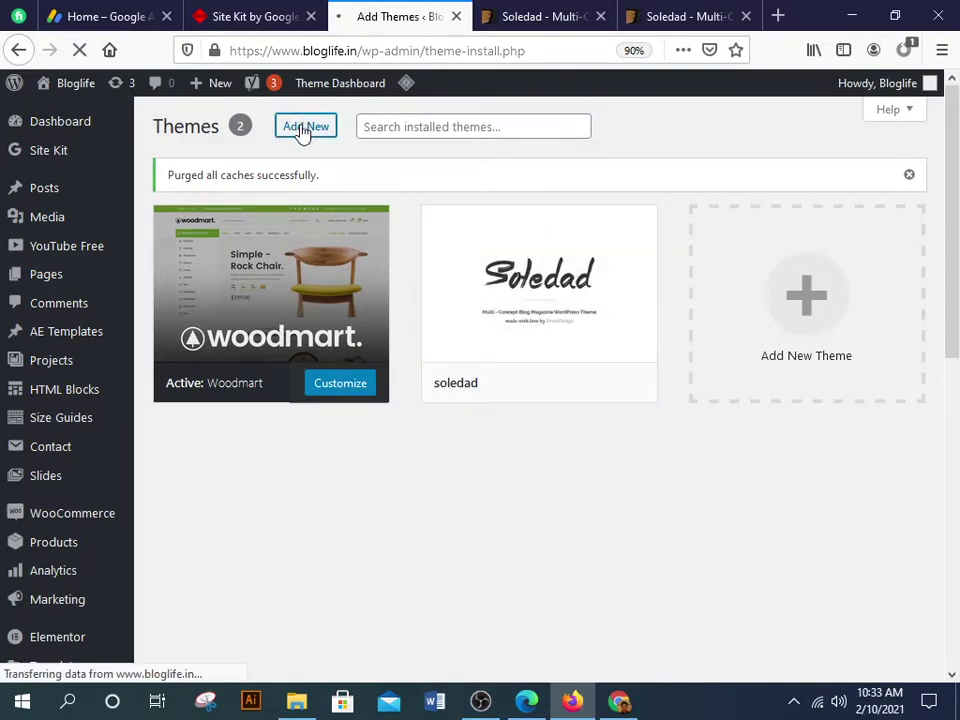
{"action": "left_click", "coordinate": [303, 131]}
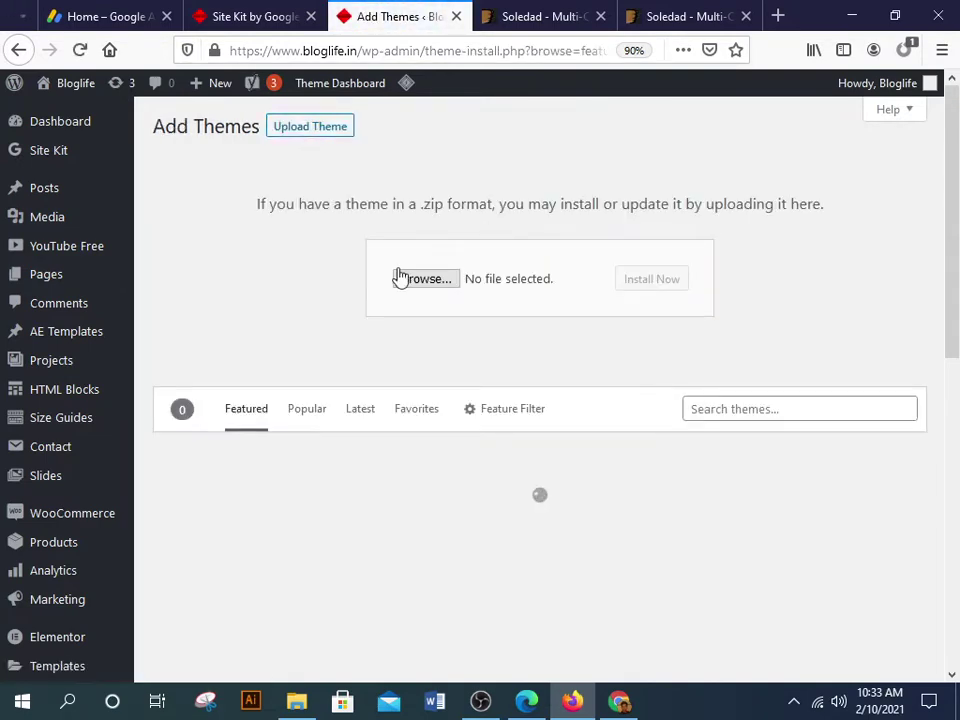
{"action": "left_click", "coordinate": [398, 277]}
{"action": "left_click", "coordinate": [247, 237]}
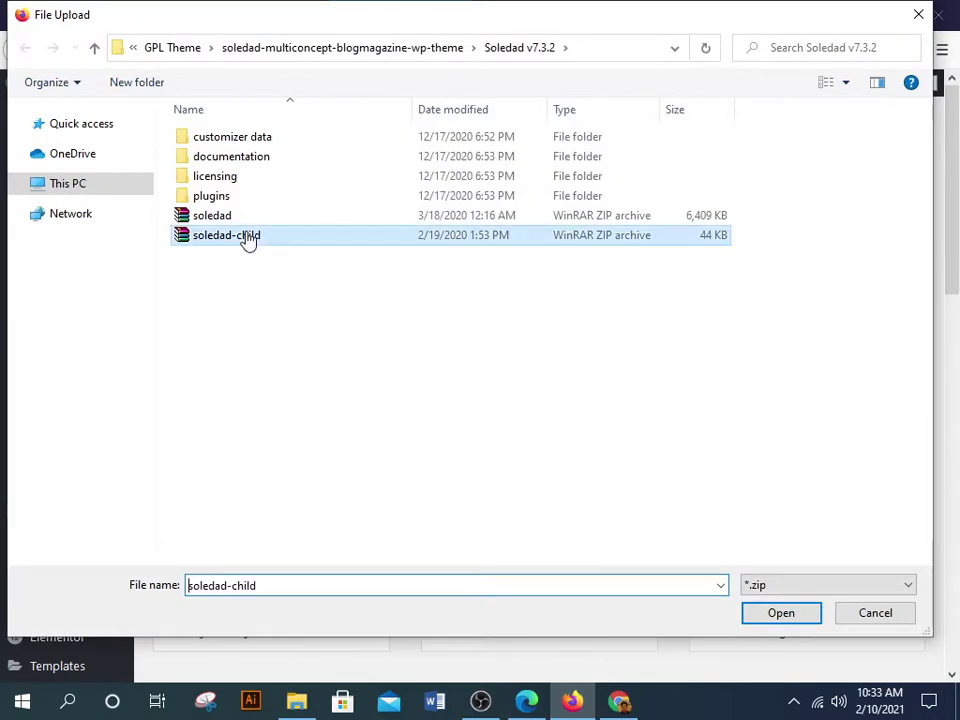
{"action": "left_click", "coordinate": [781, 613]}
{"action": "left_click", "coordinate": [677, 285]}
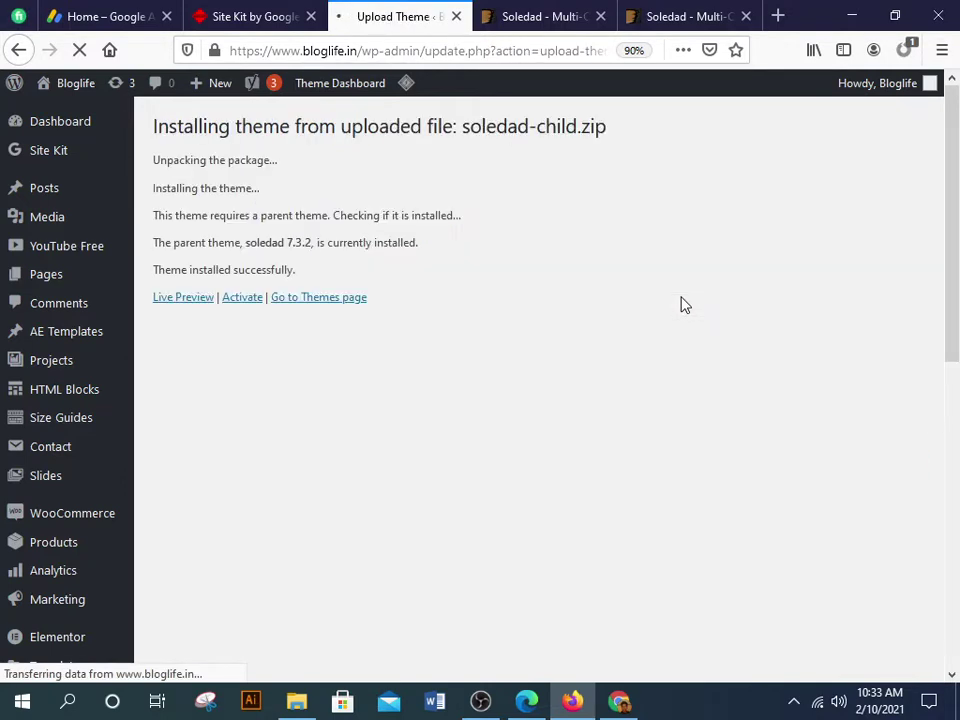
Step: Activate the newly installed Soledad child theme and review the setup steps on its welcome page
{"action": "left_click", "coordinate": [238, 298]}
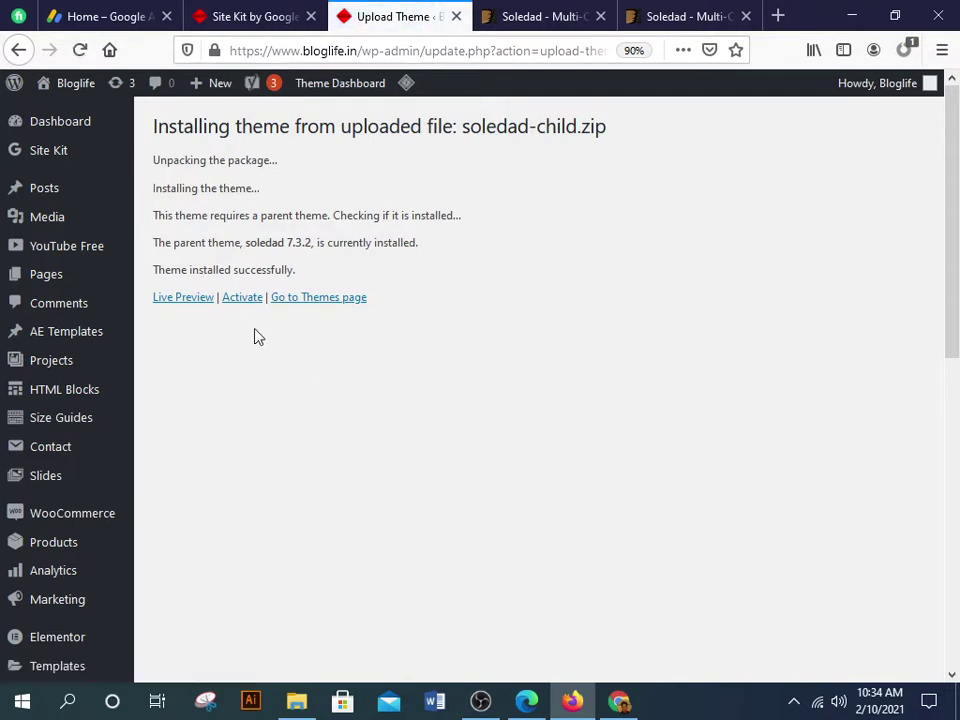
{"action": "left_click", "coordinate": [243, 299]}
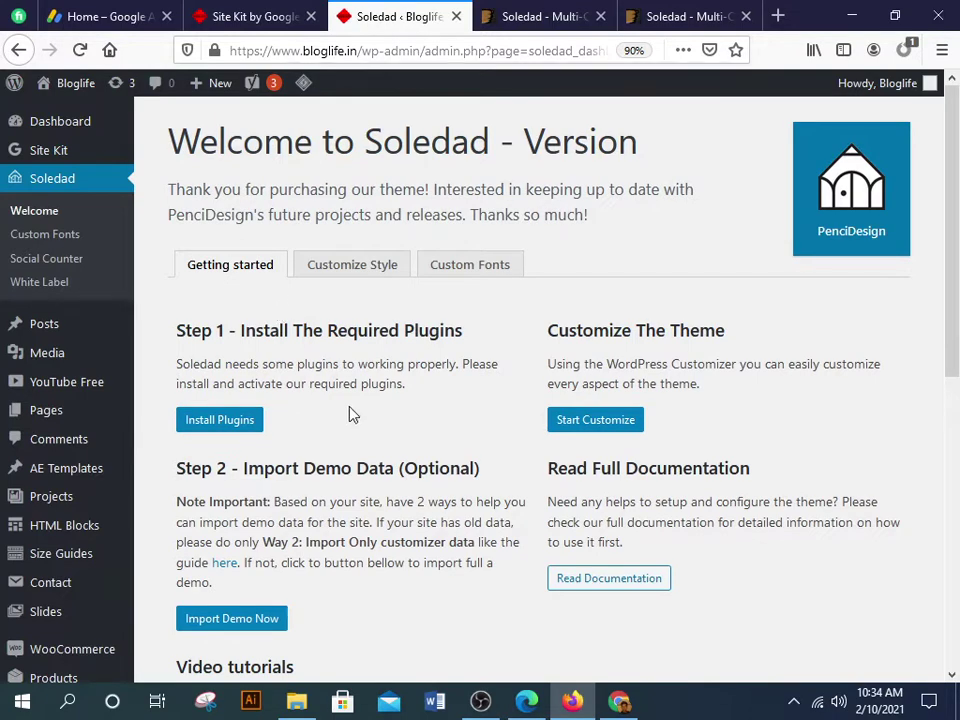
{"action": "scroll", "coordinate": [360, 410], "scroll_direction": "down", "scroll_amount": 3}
{"action": "scroll", "coordinate": [456, 397], "scroll_direction": "down", "scroll_amount": 3}
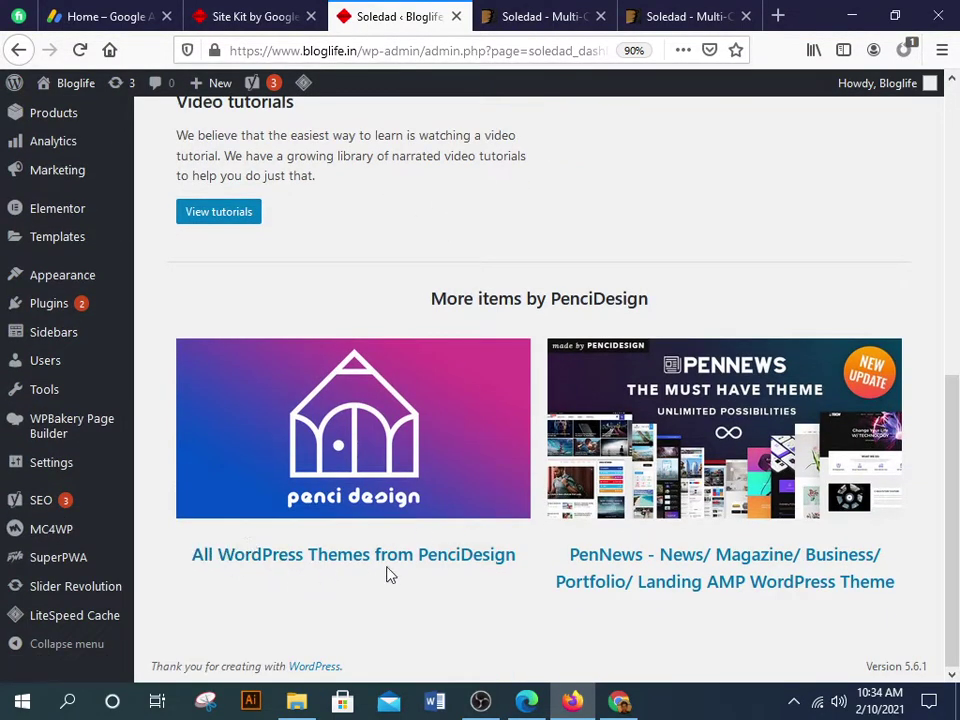
{"action": "scroll", "coordinate": [465, 555], "scroll_direction": "up", "scroll_amount": 2}
{"action": "scroll", "coordinate": [462, 550], "scroll_direction": "up", "scroll_amount": 2}
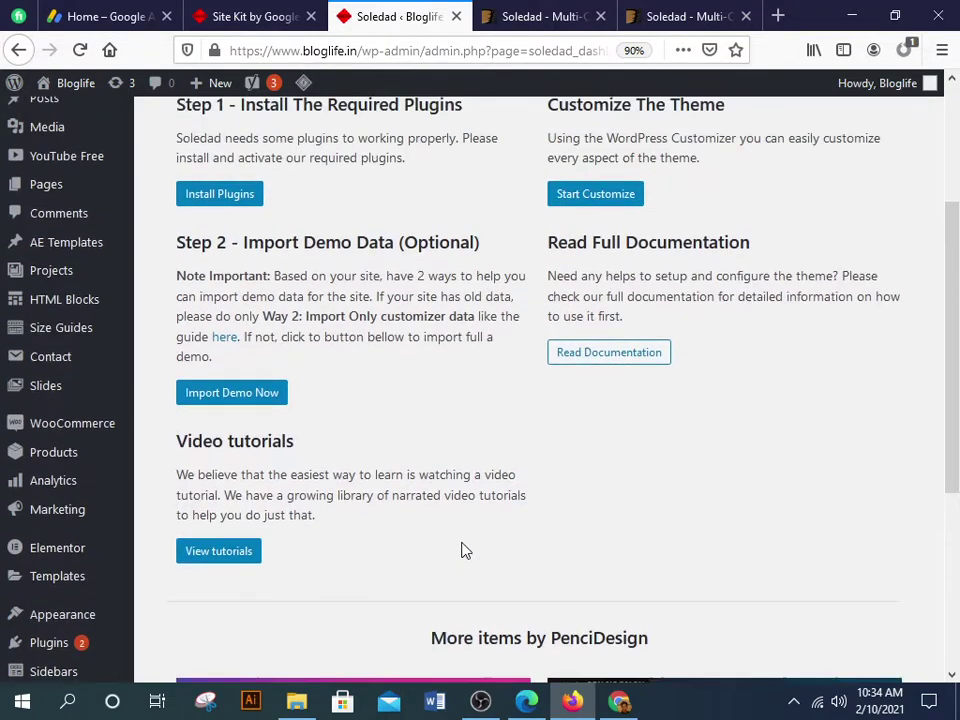
Step: Open the theme's required plugins list and install all listed plugins with one bulk action
{"action": "left_click", "coordinate": [242, 306]}
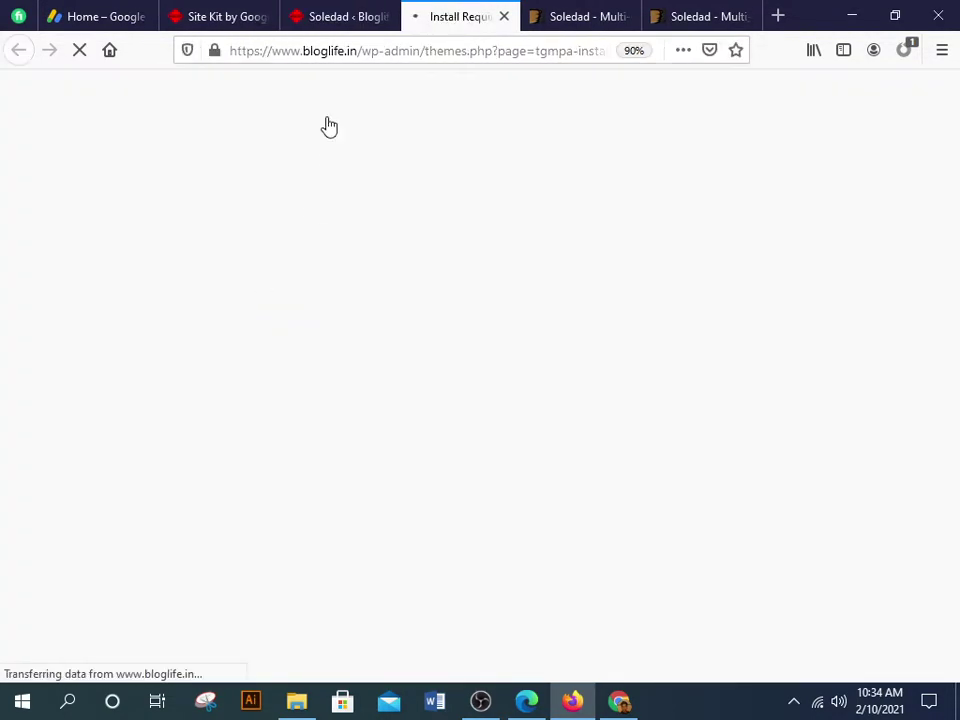
{"action": "left_click", "coordinate": [336, 17]}
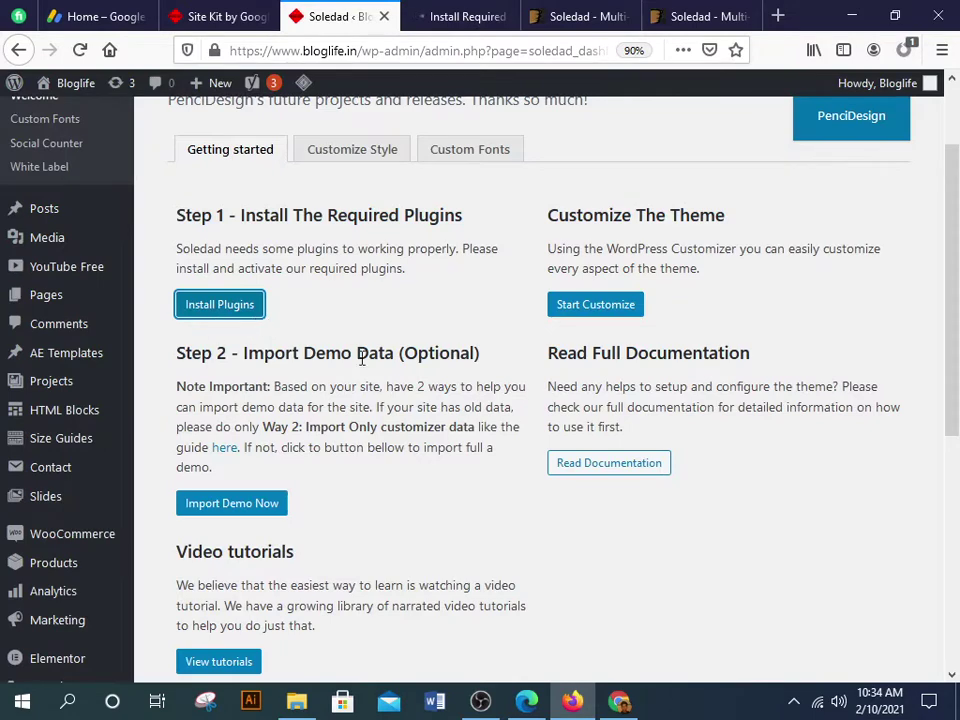
{"action": "scroll", "coordinate": [489, 356], "scroll_direction": "up", "scroll_amount": 1}
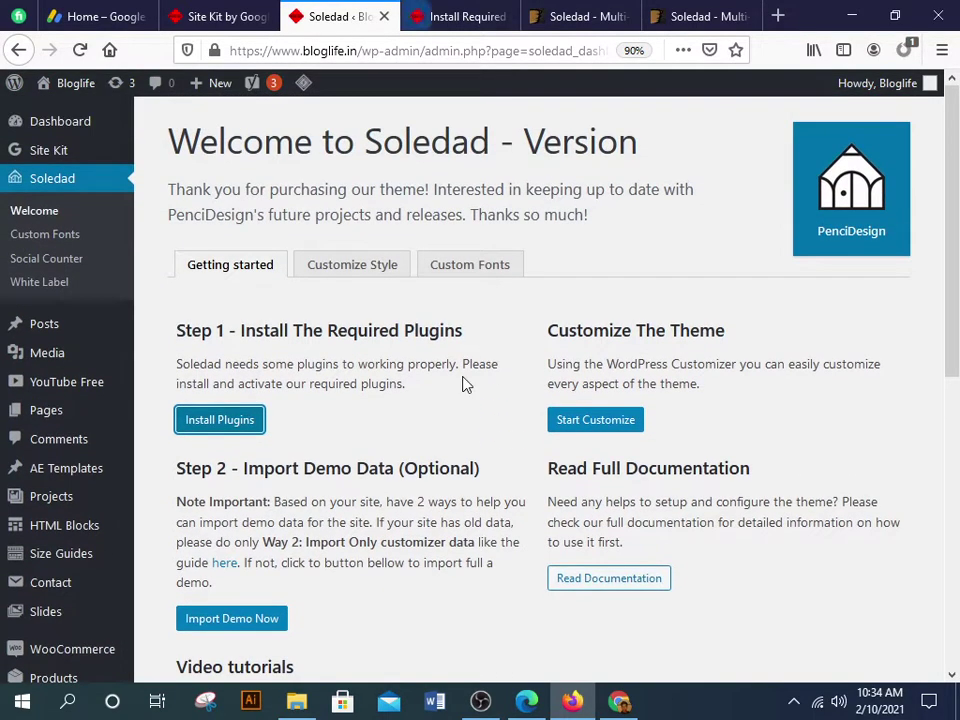
{"action": "left_click", "coordinate": [465, 20]}
{"action": "left_click", "coordinate": [170, 270]}
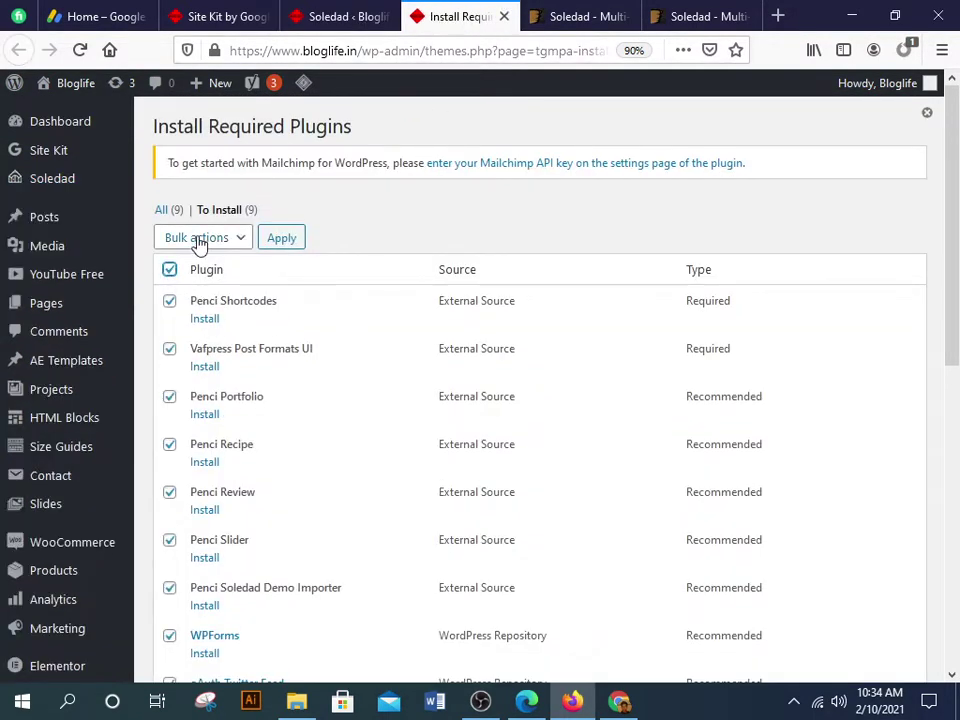
{"action": "left_click", "coordinate": [199, 240]}
{"action": "left_click", "coordinate": [199, 285]}
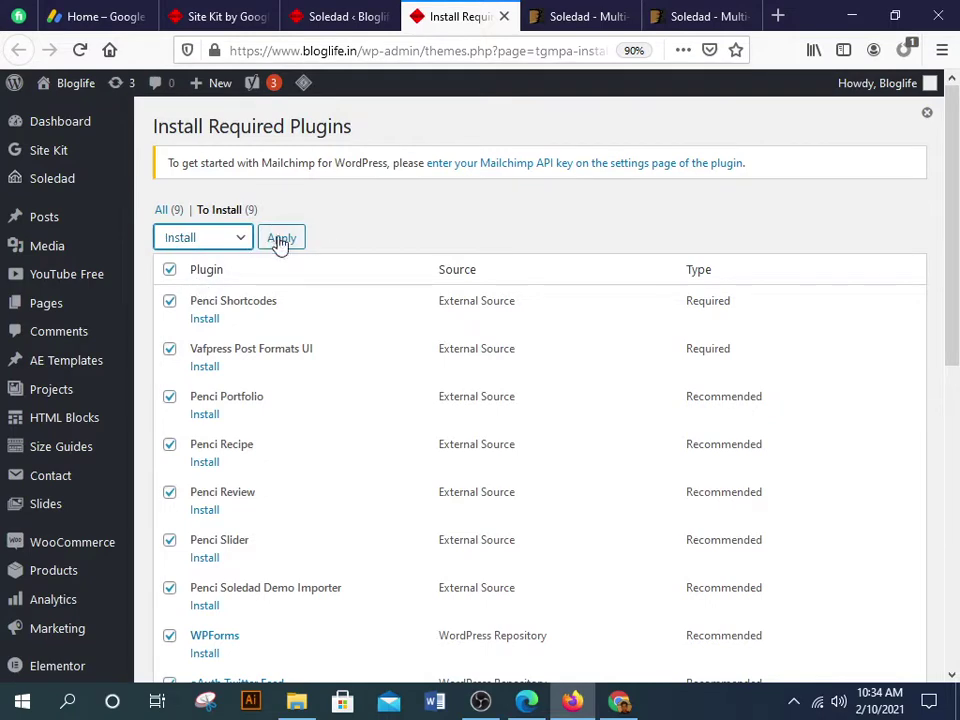
{"action": "left_click", "coordinate": [280, 240]}
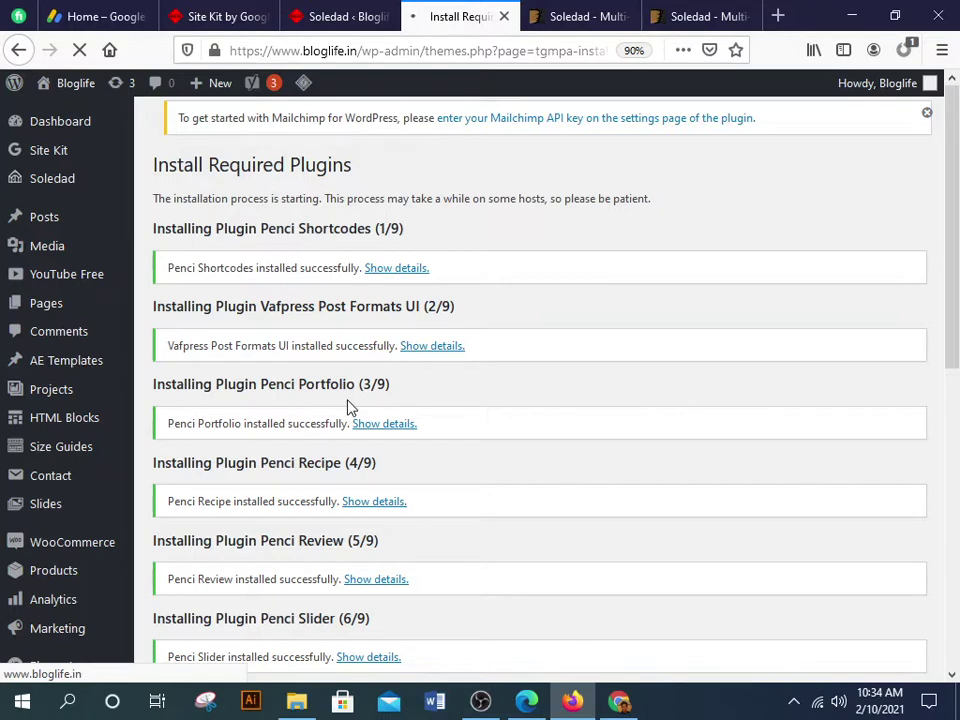
{"action": "scroll", "coordinate": [360, 415], "scroll_direction": "down", "scroll_amount": 5}
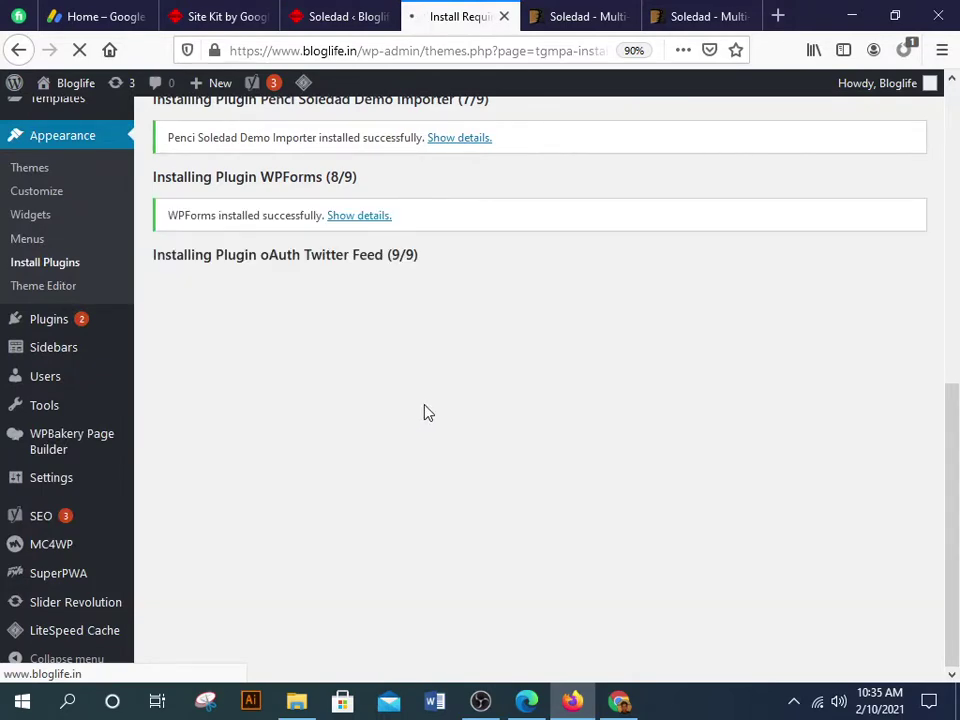
Step: Switch to Word, create a blank document and dismiss the activation wizard
{"action": "key", "text": "super"}
{"action": "type", "text": "w"}
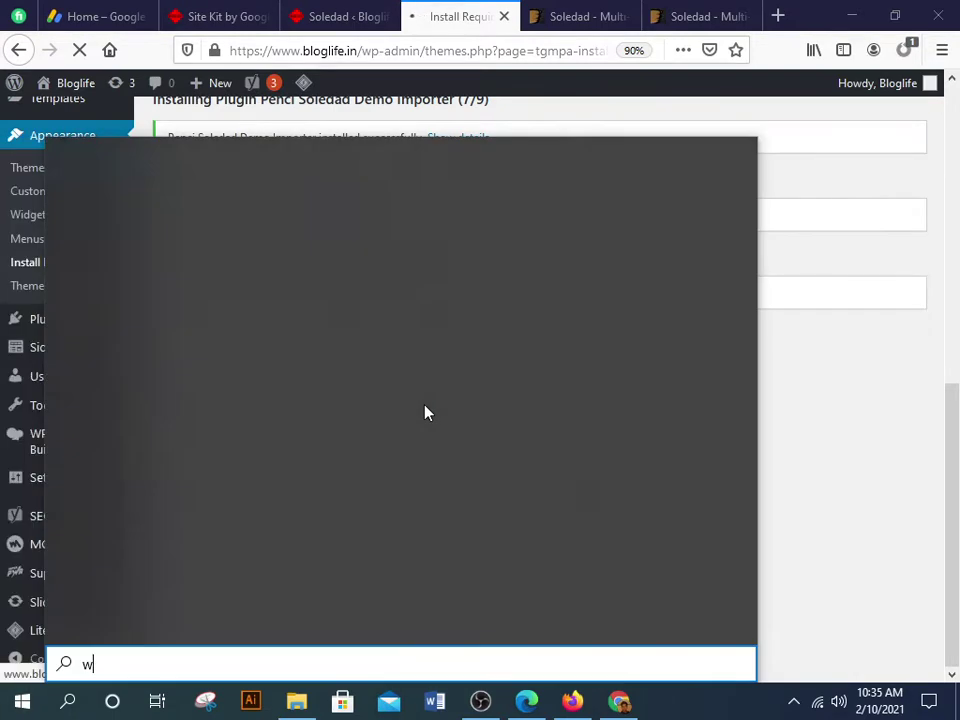
{"action": "left_click", "coordinate": [182, 257]}
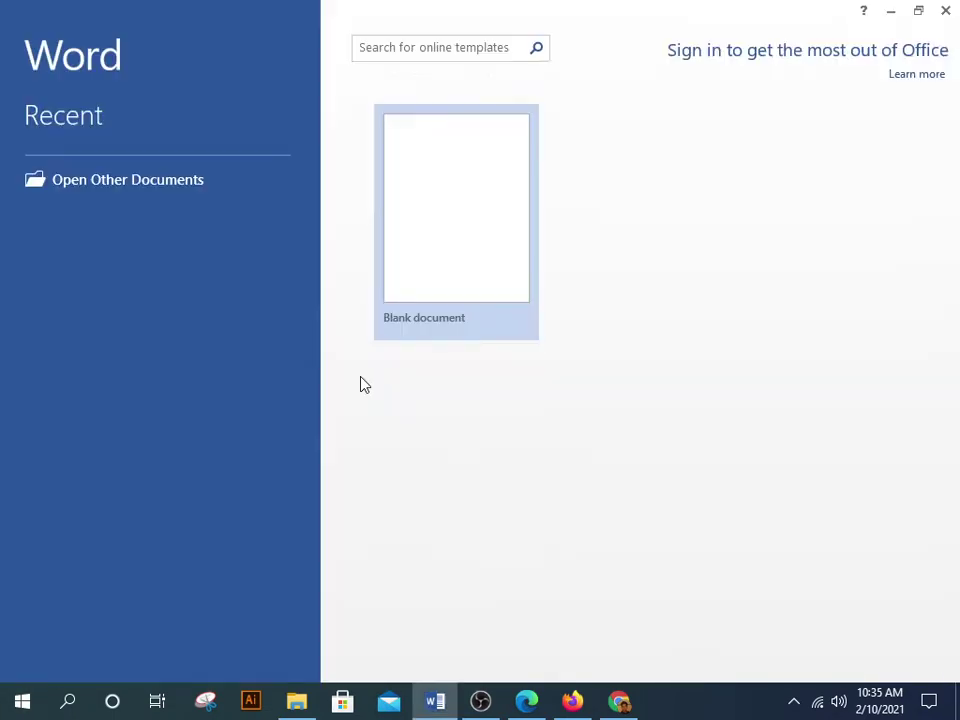
{"action": "left_click", "coordinate": [454, 270]}
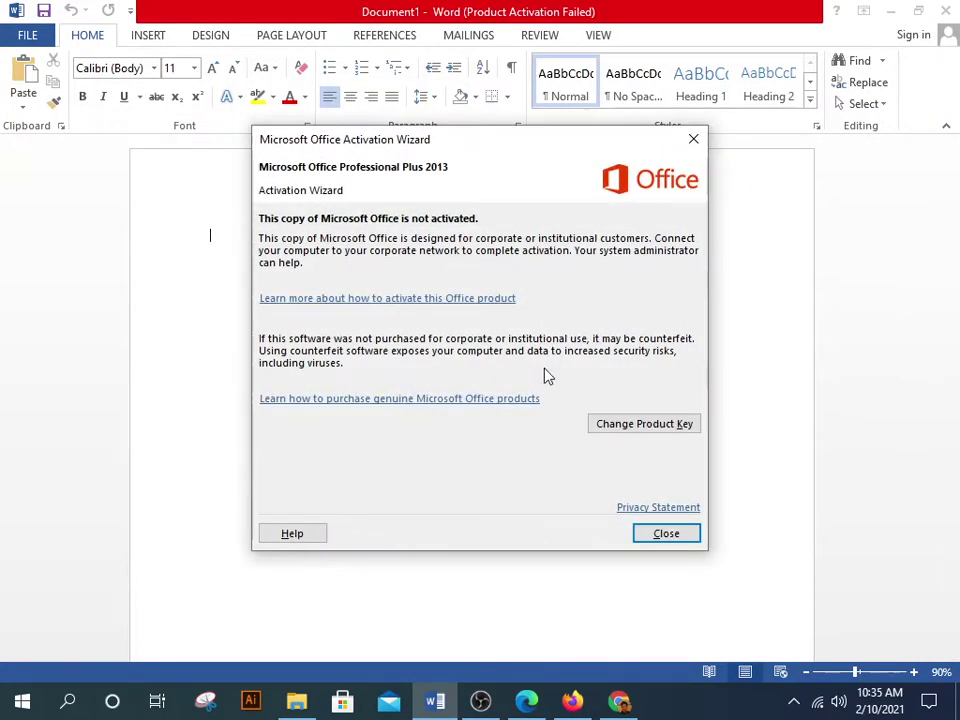
{"action": "left_click", "coordinate": [670, 528]}
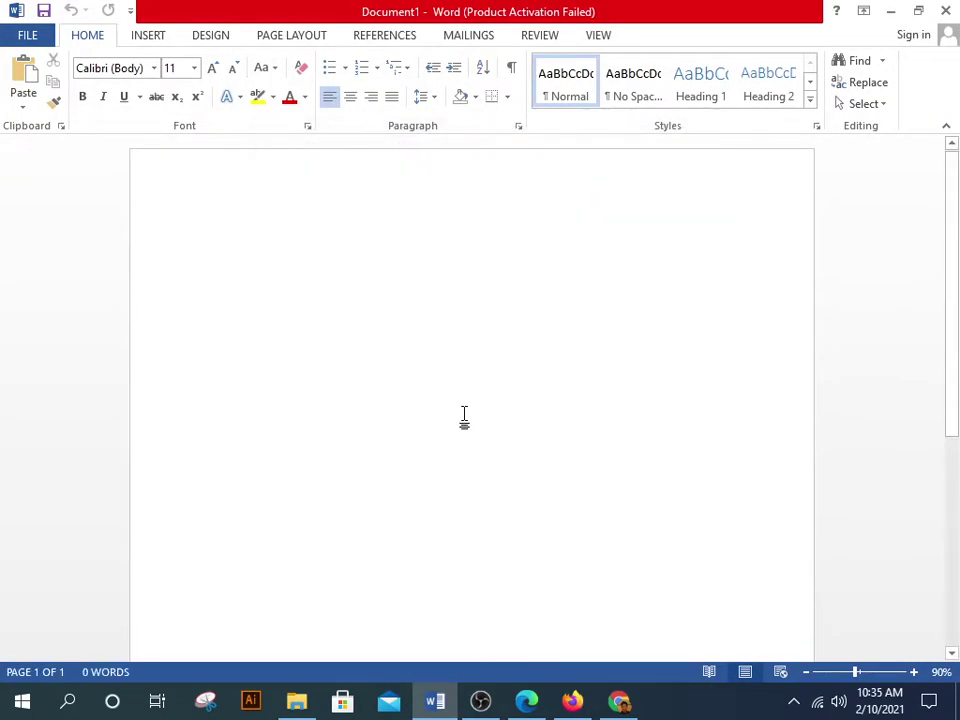
Step: Write "Theme link Description box" in the blank document and set its font size to 26
{"action": "type", "text": "The"}
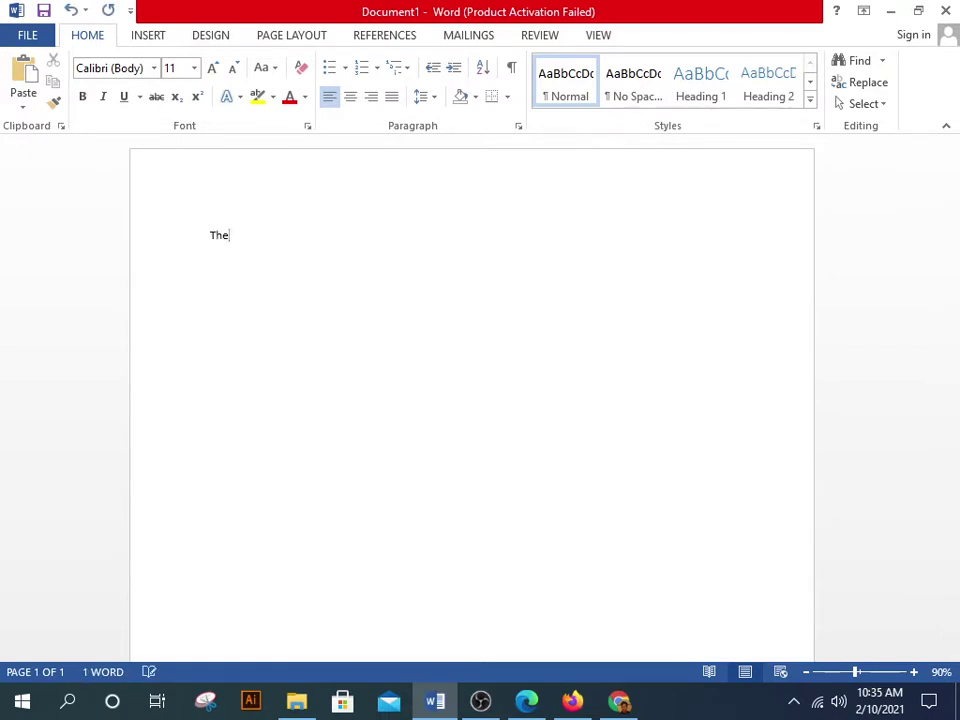
{"action": "type", "text": "me link Des"}
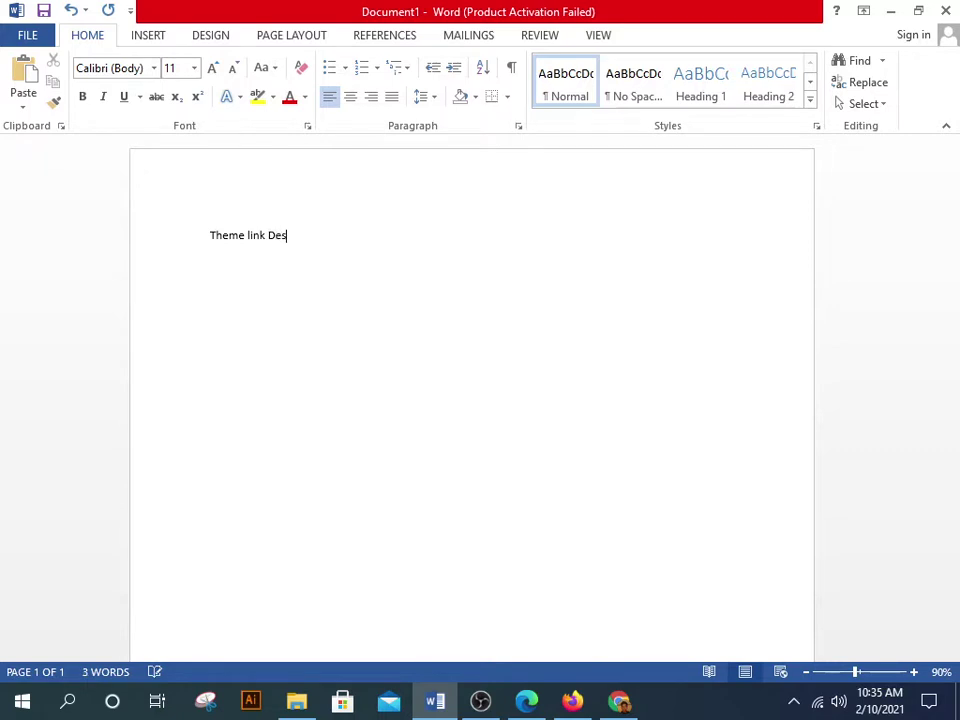
{"action": "type", "text": "cription box"}
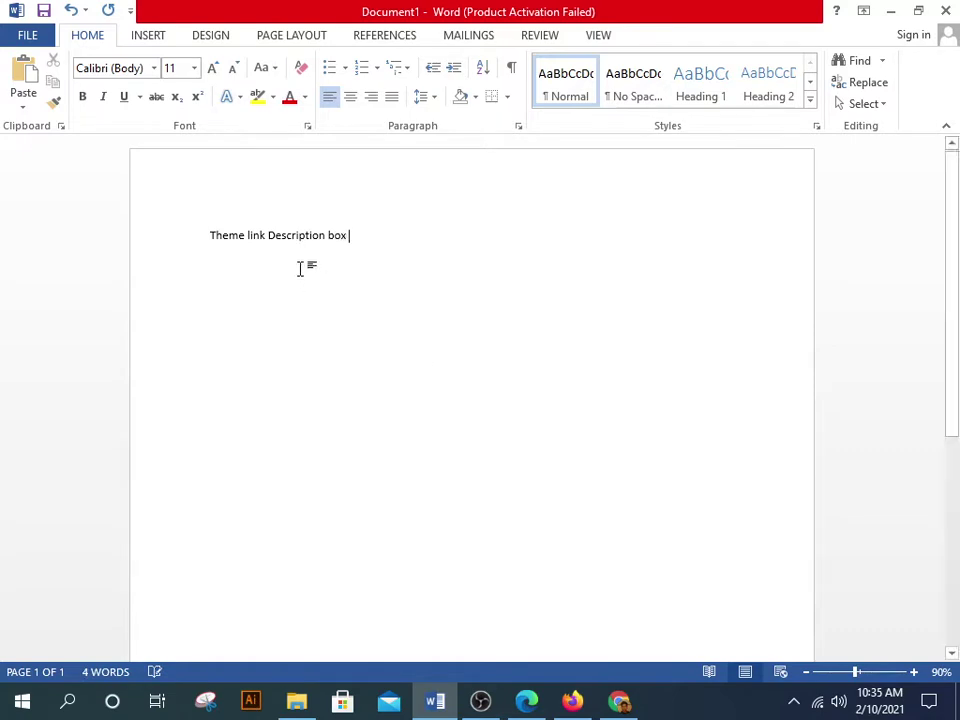
{"action": "left_click_drag", "start_coordinate": [362, 236], "coordinate": [199, 223]}
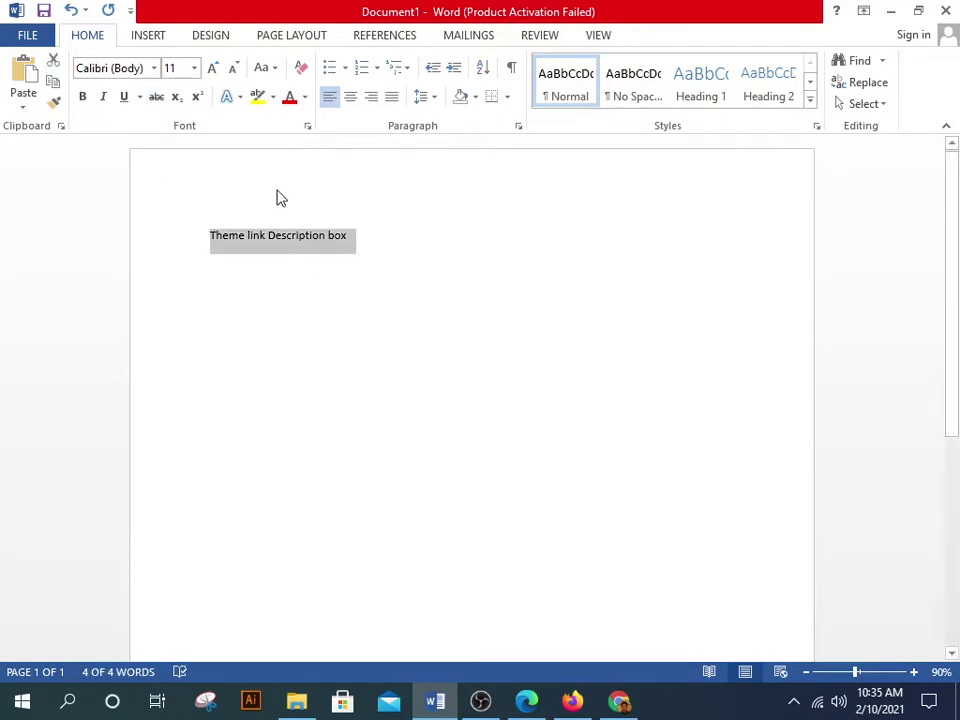
{"action": "left_click", "coordinate": [194, 68]}
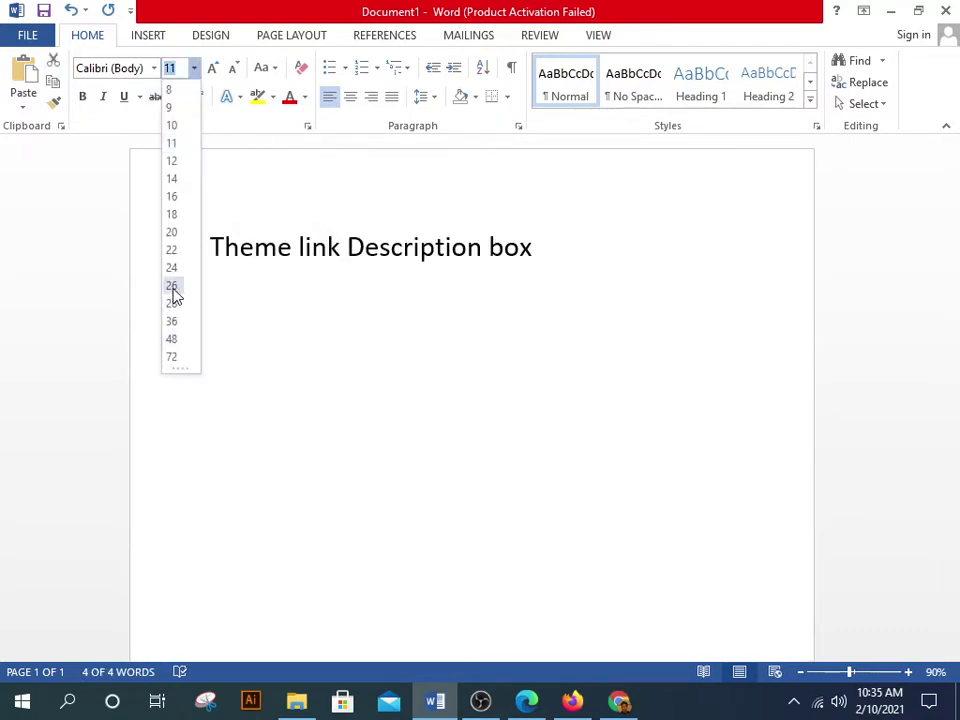
{"action": "left_click", "coordinate": [172, 285]}
{"action": "left_click", "coordinate": [581, 274]}
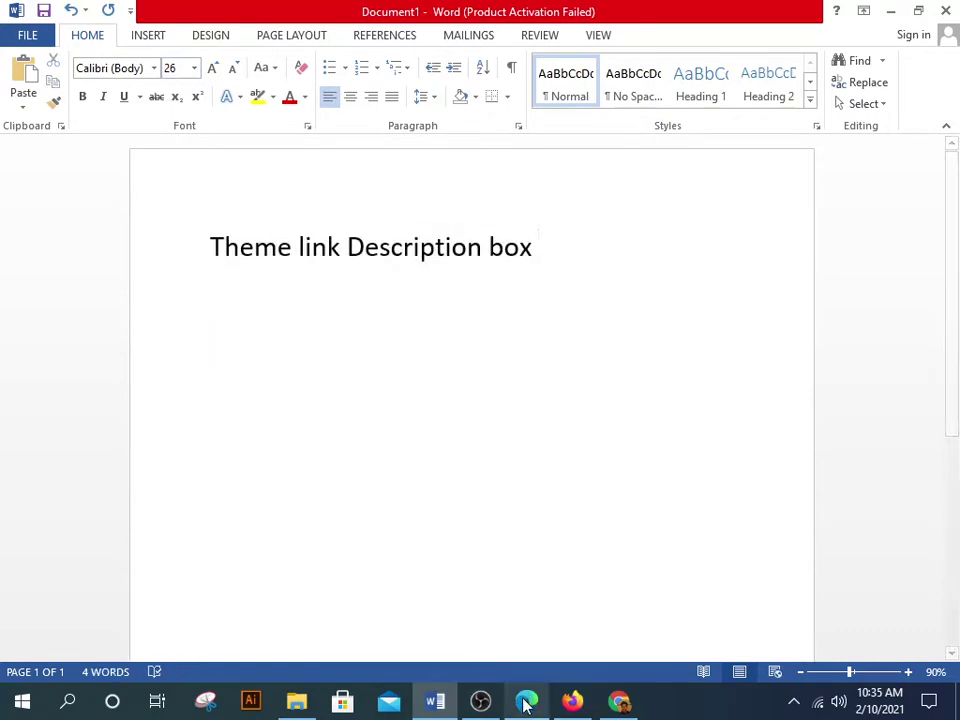
Step: Switch to Firefox, return to the required plugins installer list and dismiss the cache purge notice
{"action": "left_click", "coordinate": [572, 701]}
{"action": "scroll", "coordinate": [529, 510], "scroll_direction": "up", "scroll_amount": 5}
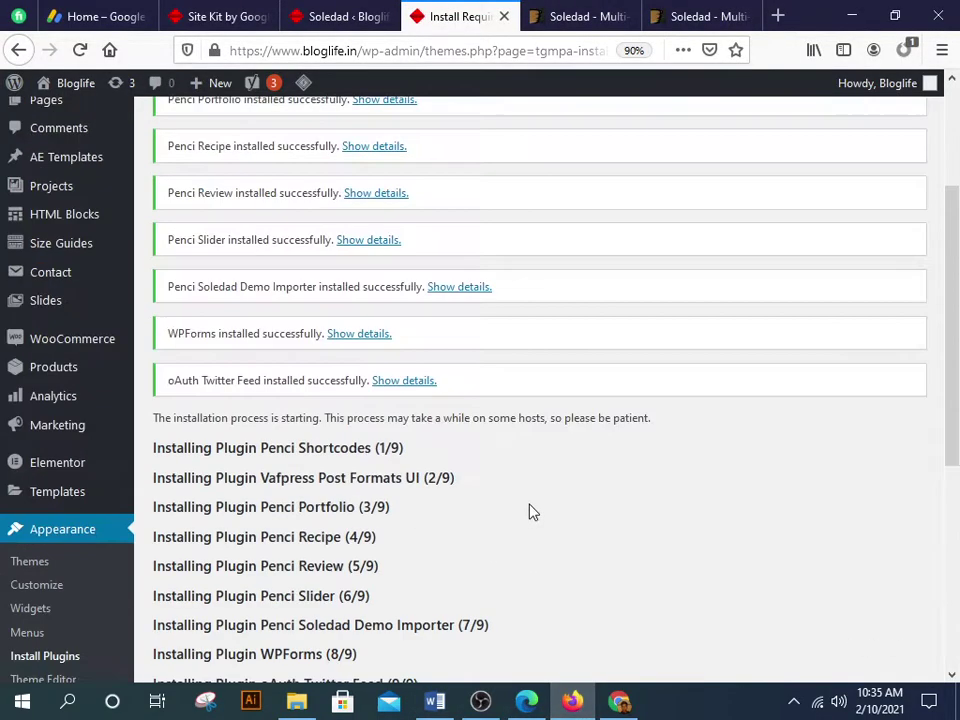
{"action": "scroll", "coordinate": [529, 510], "scroll_direction": "up", "scroll_amount": 1}
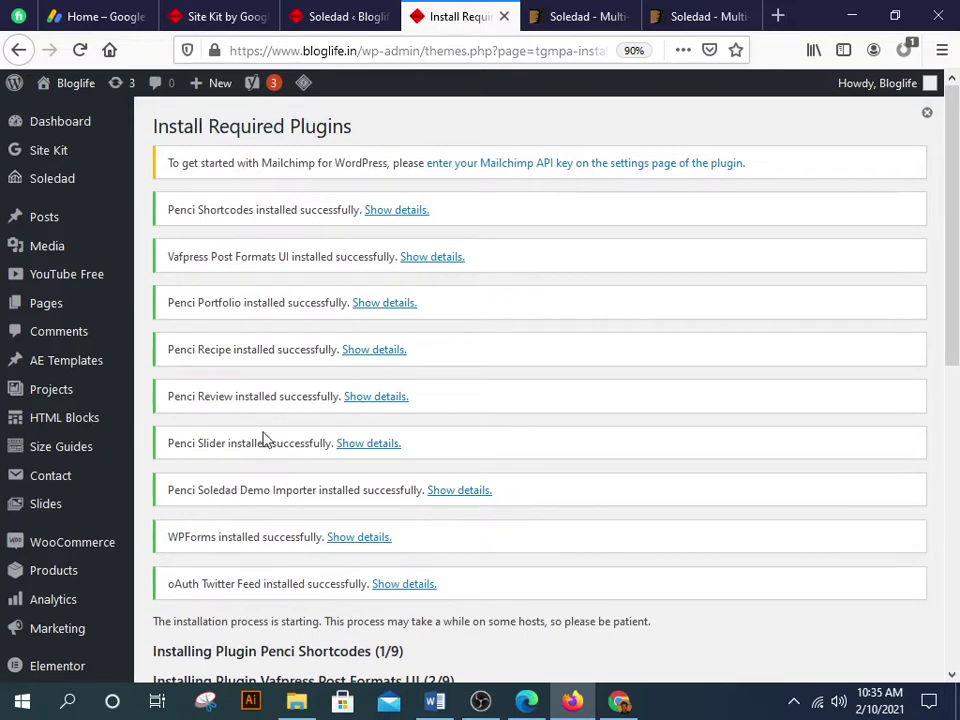
{"action": "scroll", "coordinate": [160, 480], "scroll_direction": "down", "scroll_amount": 10}
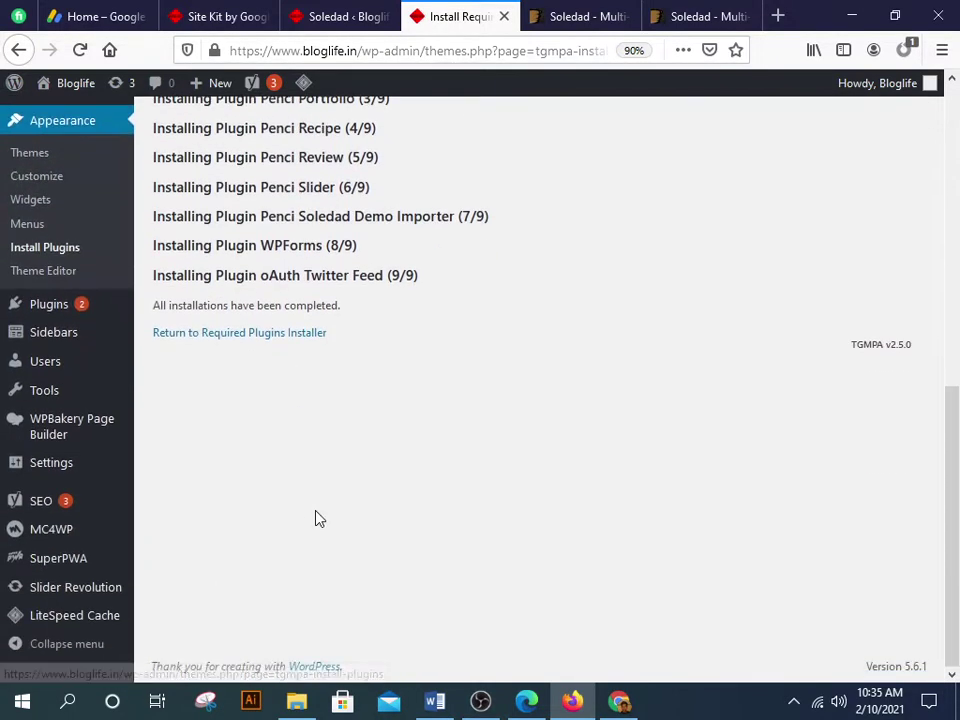
{"action": "left_click", "coordinate": [208, 335]}
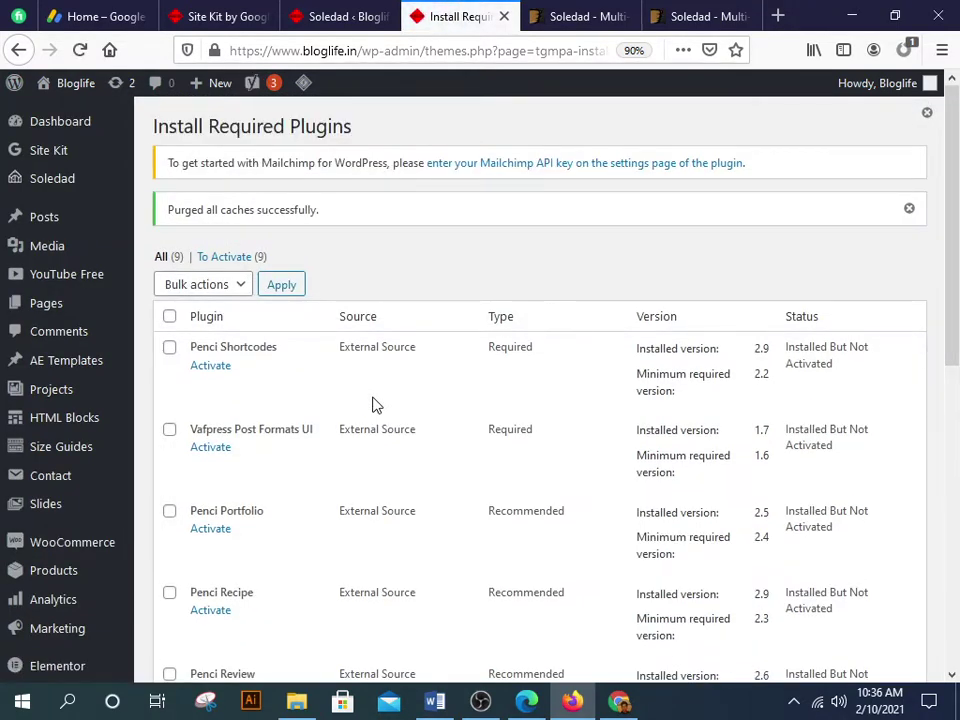
{"action": "left_click", "coordinate": [907, 210]}
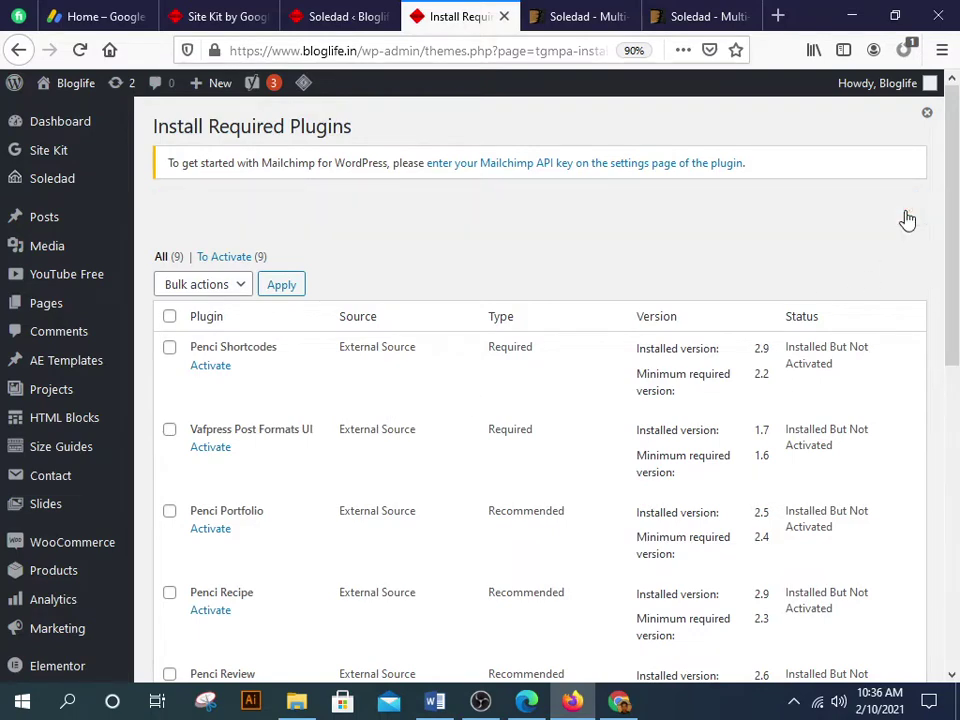
{"action": "scroll", "coordinate": [462, 309], "scroll_direction": "down", "scroll_amount": 2}
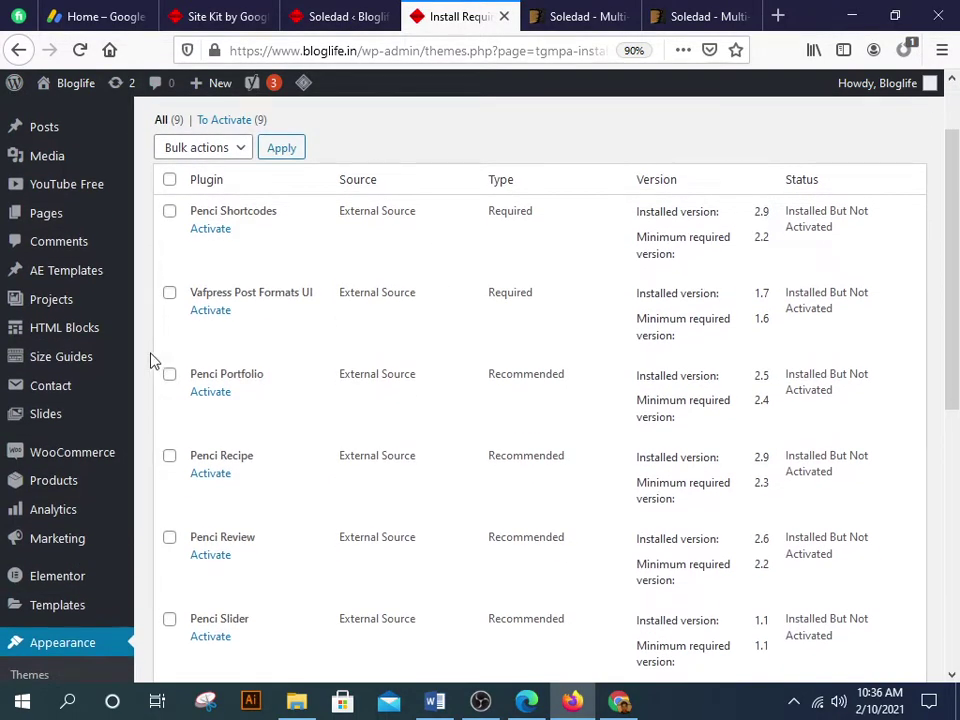
{"action": "scroll", "coordinate": [290, 340], "scroll_direction": "down", "scroll_amount": 5}
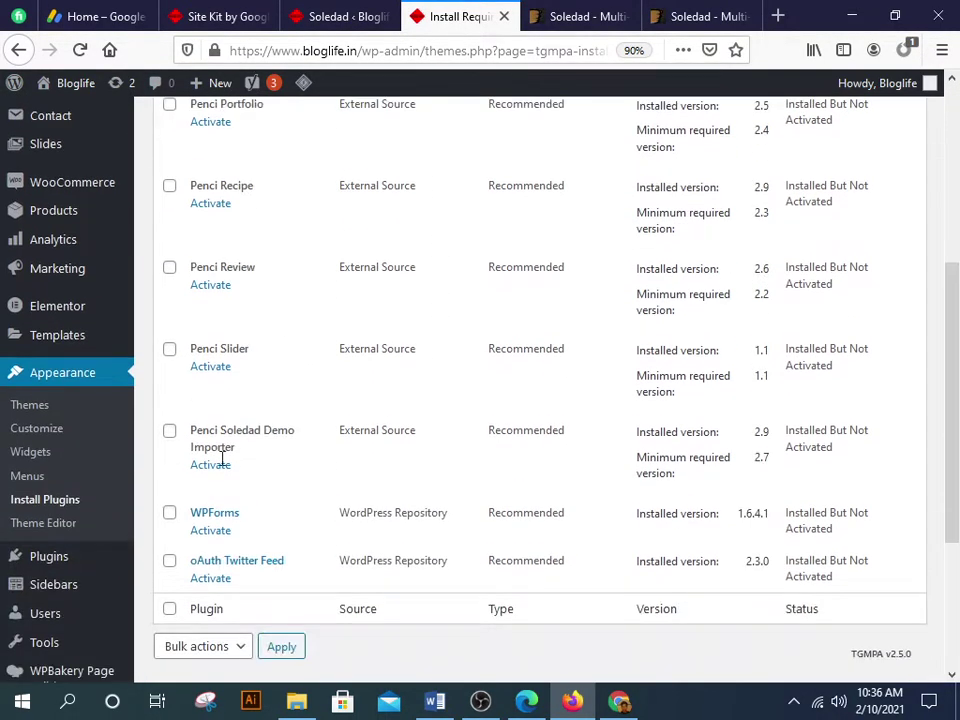
Step: Open the installed plugins list and deactivate all plugins with one bulk action
{"action": "left_click", "coordinate": [43, 510]}
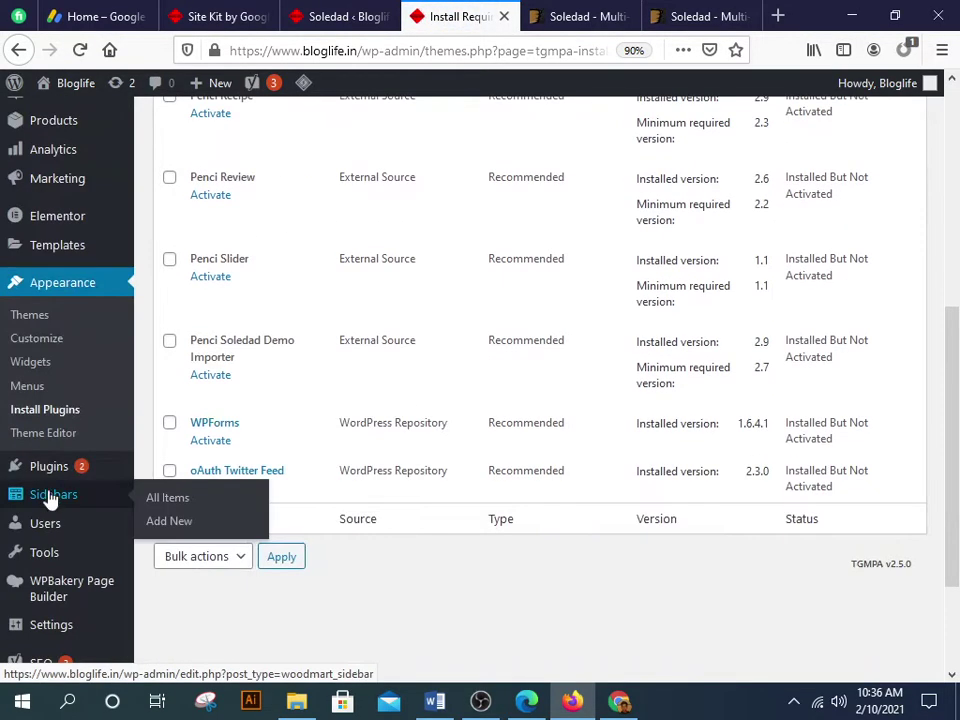
{"action": "mouse_move", "coordinate": [24, 476]}
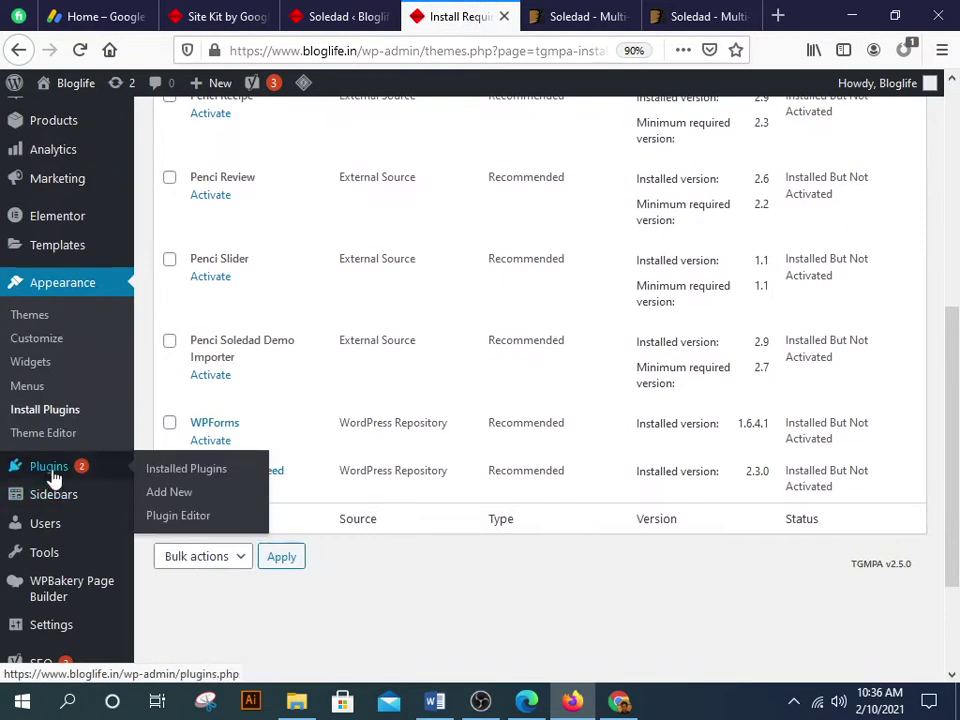
{"action": "left_click", "coordinate": [145, 470]}
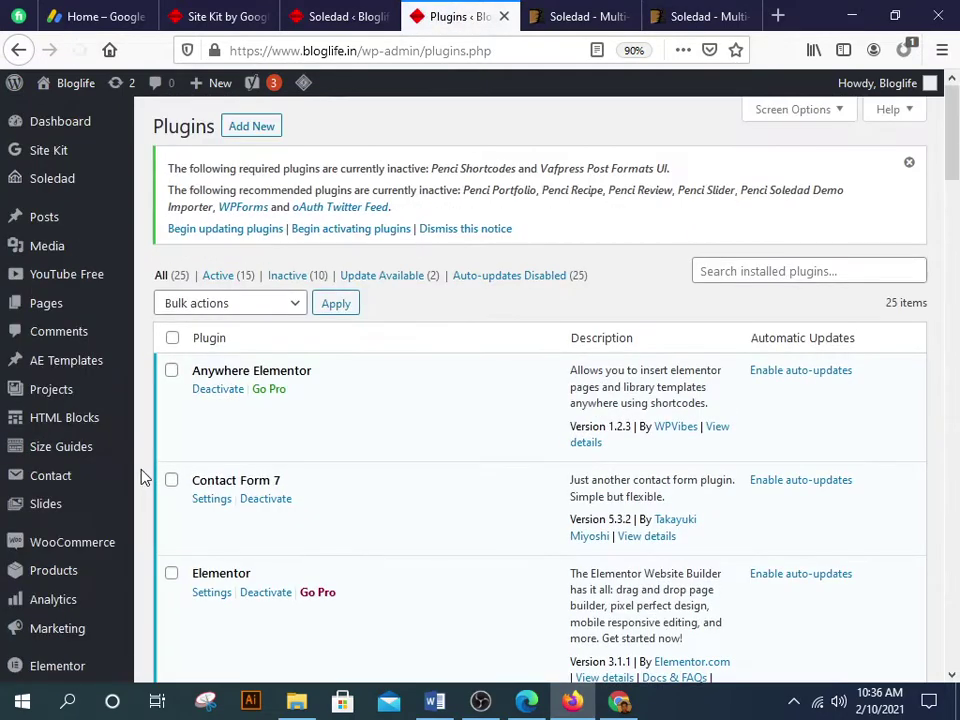
{"action": "left_click", "coordinate": [182, 309]}
{"action": "left_click", "coordinate": [189, 375]}
{"action": "left_click", "coordinate": [338, 307]}
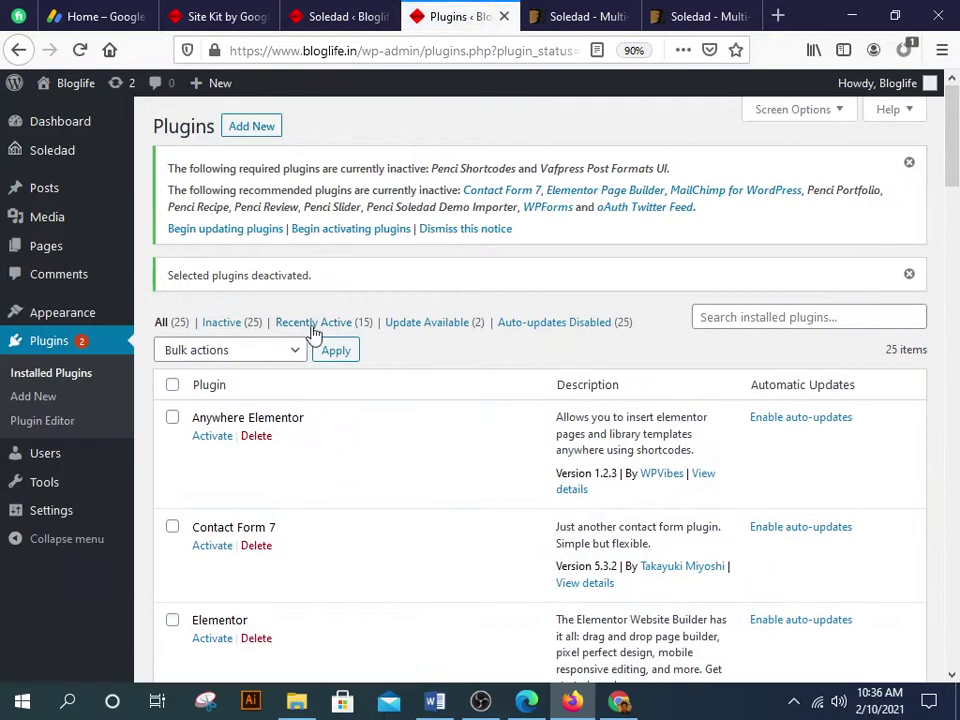
Step: Begin activating the theme's required and recommended plugins, activating every listed plugin with one bulk action
{"action": "left_click", "coordinate": [293, 239]}
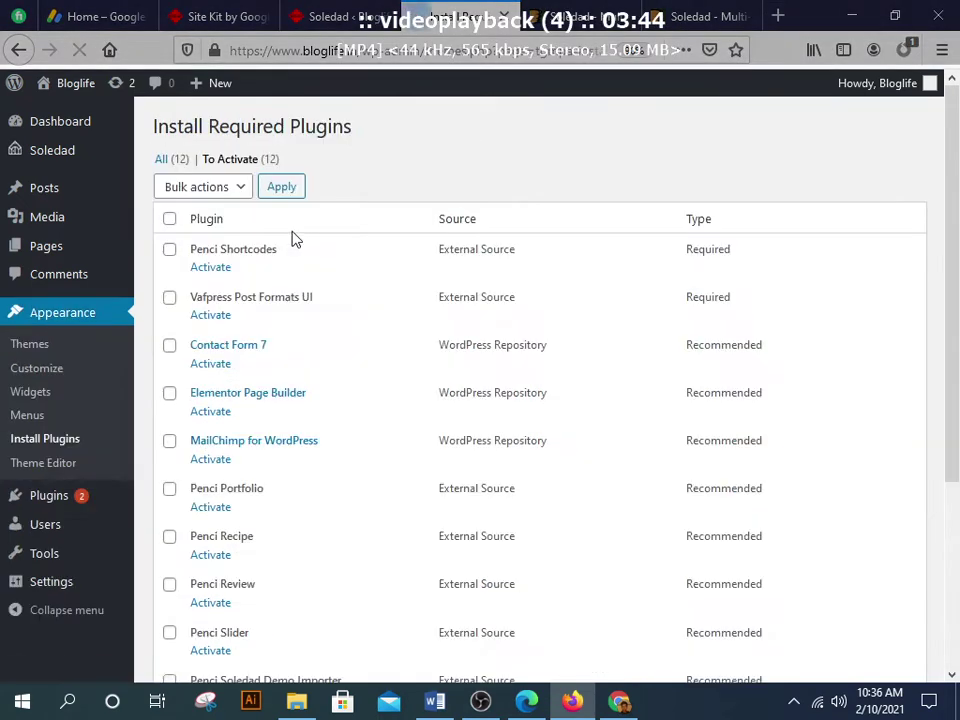
{"action": "left_click", "coordinate": [178, 200]}
{"action": "left_click", "coordinate": [180, 261]}
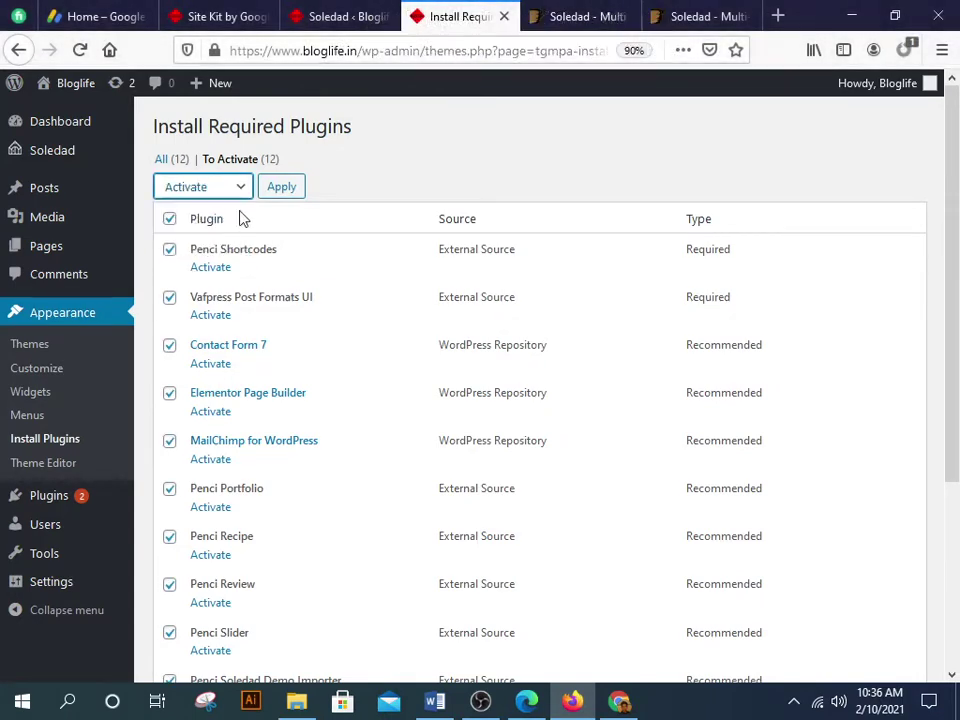
{"action": "left_click", "coordinate": [281, 188]}
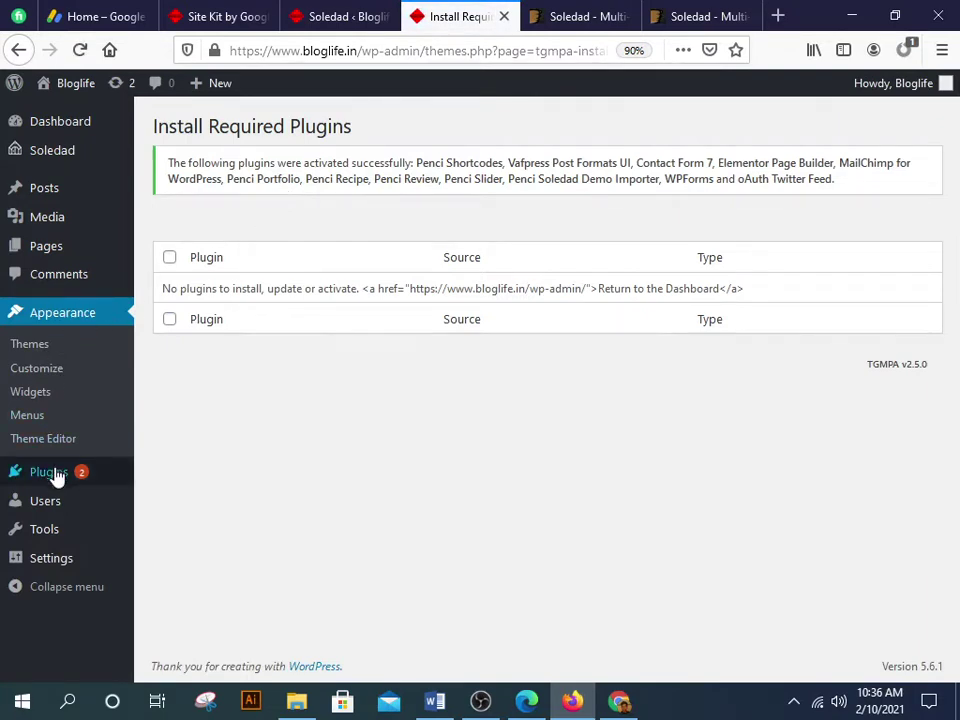
Step: Look through the WPForms welcome page and the admin entries added by the theme's plugins, including the Soledad options
{"action": "mouse_move", "coordinate": [60, 478]}
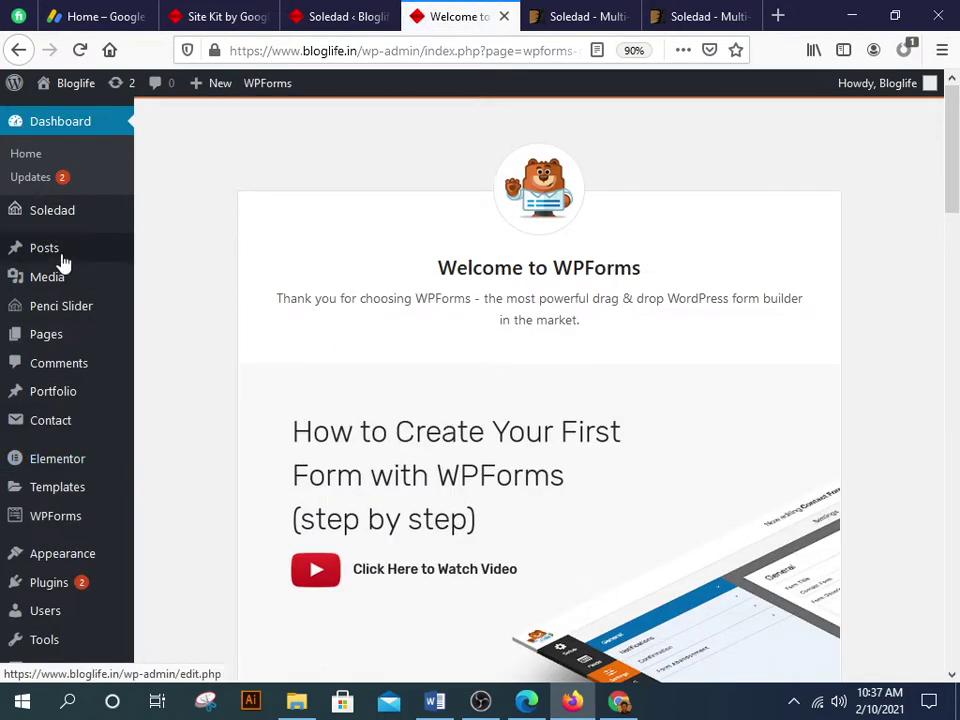
{"action": "scroll", "coordinate": [55, 300], "scroll_direction": "down", "scroll_amount": 5}
{"action": "scroll", "coordinate": [58, 368], "scroll_direction": "down", "scroll_amount": 4}
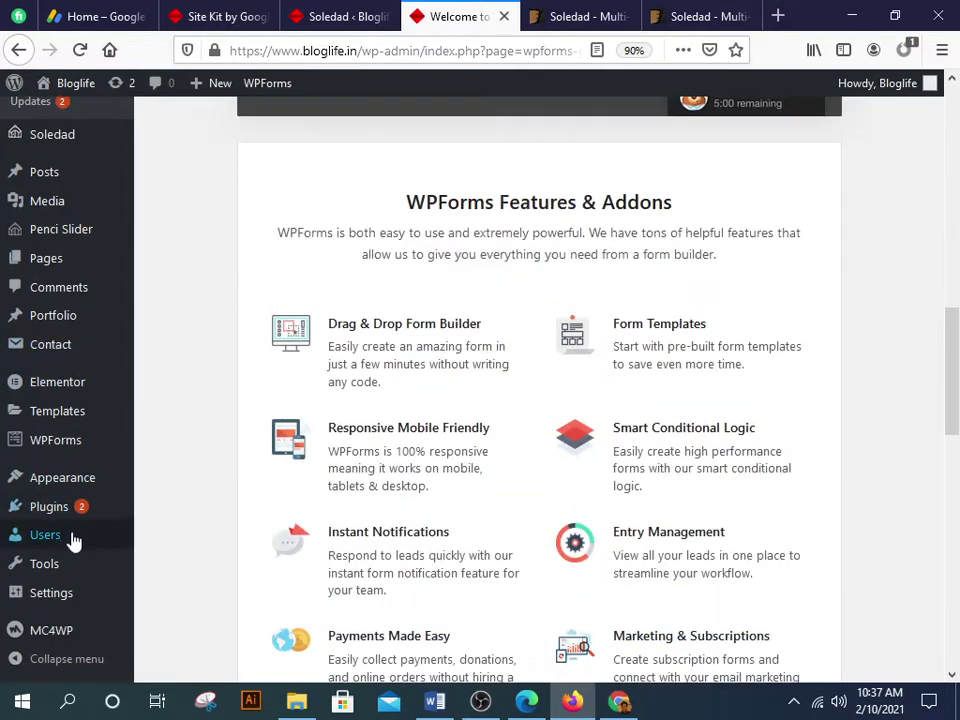
{"action": "scroll", "coordinate": [332, 508], "scroll_direction": "down", "scroll_amount": 10}
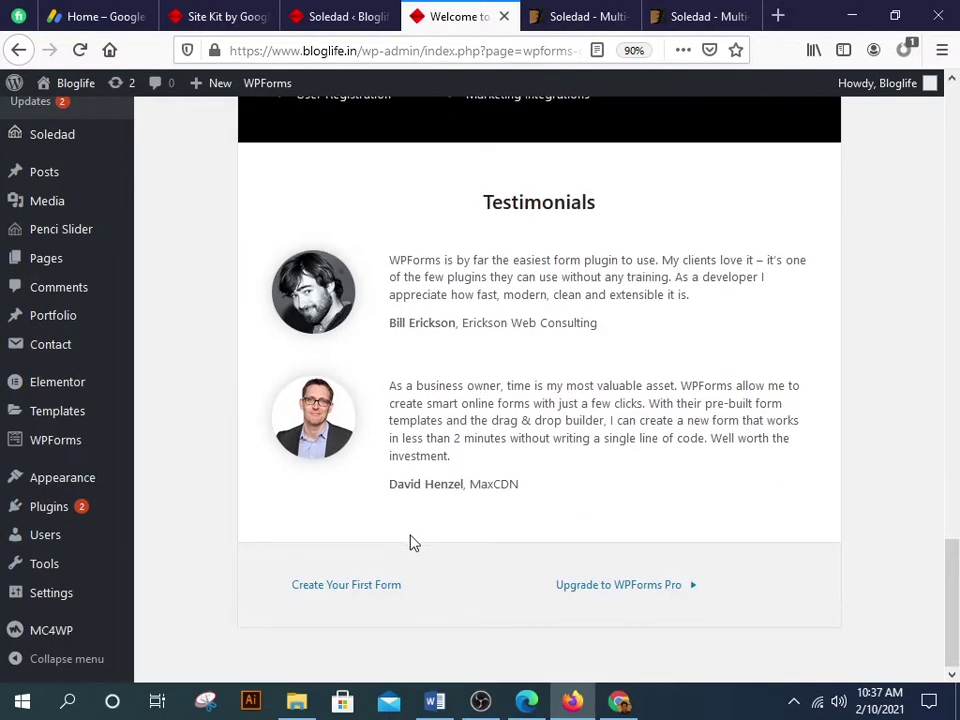
{"action": "scroll", "coordinate": [407, 555], "scroll_direction": "up", "scroll_amount": 18}
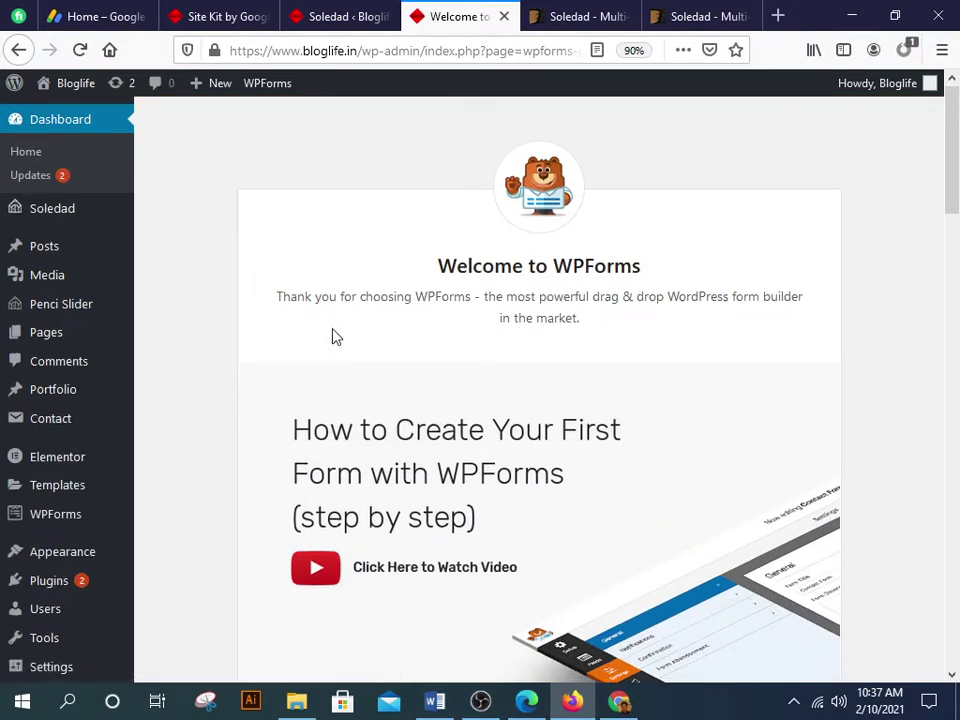
{"action": "scroll", "coordinate": [332, 336], "scroll_direction": "down", "scroll_amount": 3}
{"action": "scroll", "coordinate": [125, 333], "scroll_direction": "up", "scroll_amount": 3}
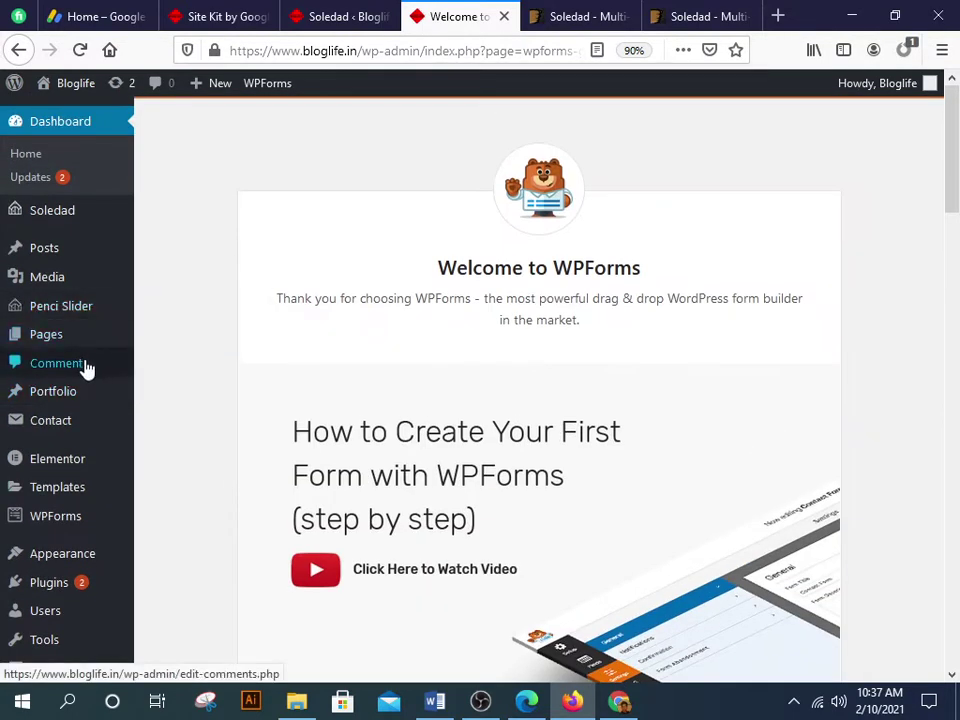
{"action": "mouse_move", "coordinate": [82, 310]}
{"action": "mouse_move", "coordinate": [57, 215]}
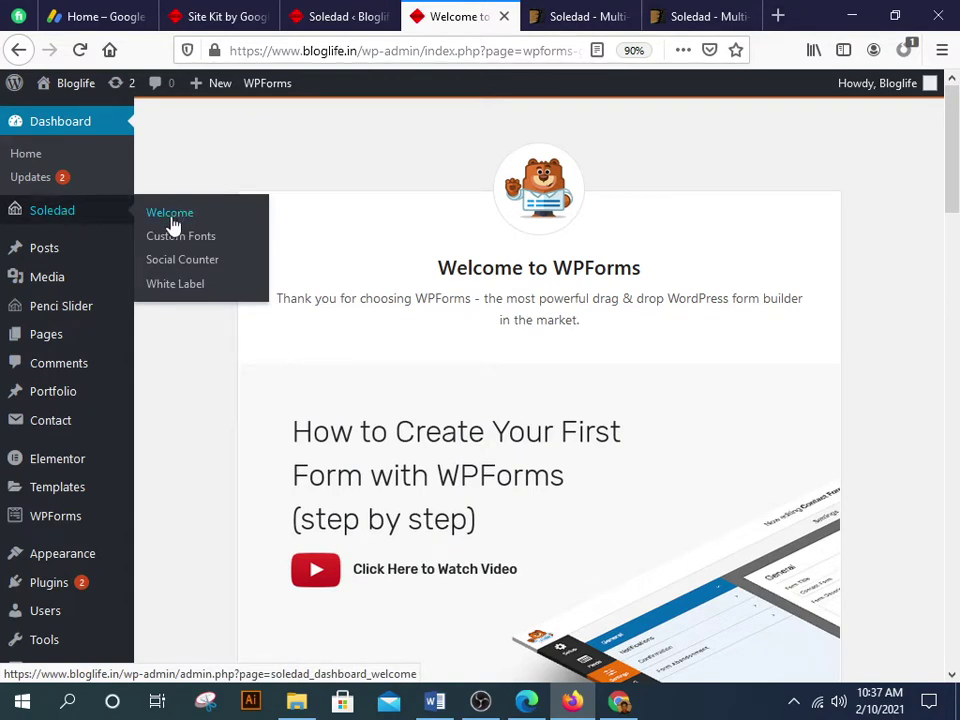
Step: Open the theme's Import Demo Data page and read the important note about full imports on new sites
{"action": "scroll", "coordinate": [88, 313], "scroll_direction": "down", "scroll_amount": 3}
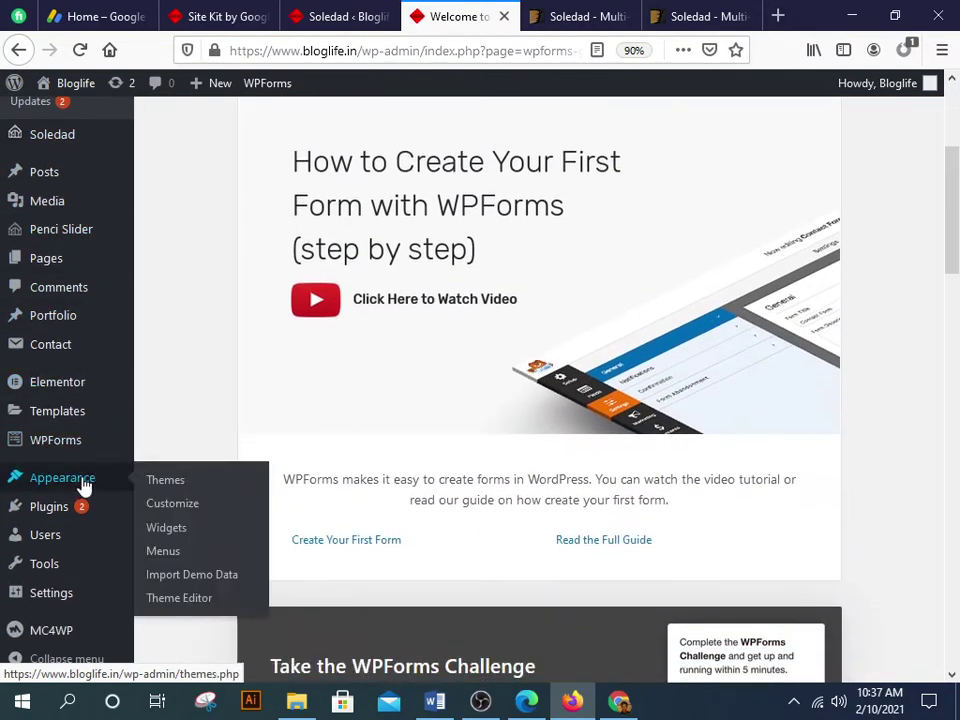
{"action": "left_click", "coordinate": [168, 580]}
{"action": "scroll", "coordinate": [58, 563], "scroll_direction": "down", "scroll_amount": 3}
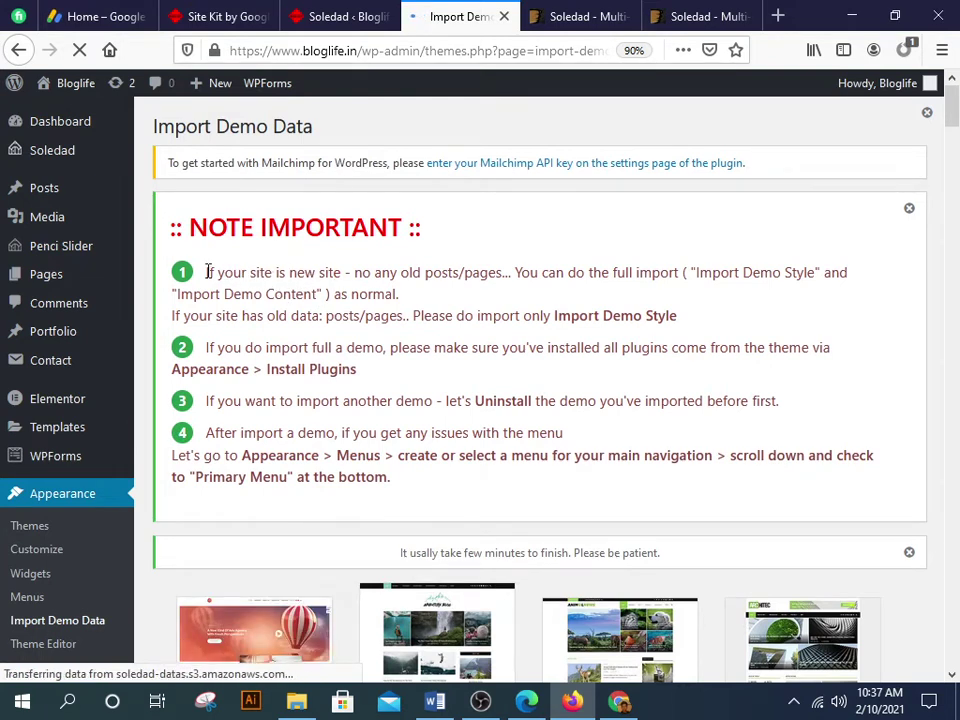
{"action": "left_click_drag", "start_coordinate": [208, 272], "coordinate": [372, 293]}
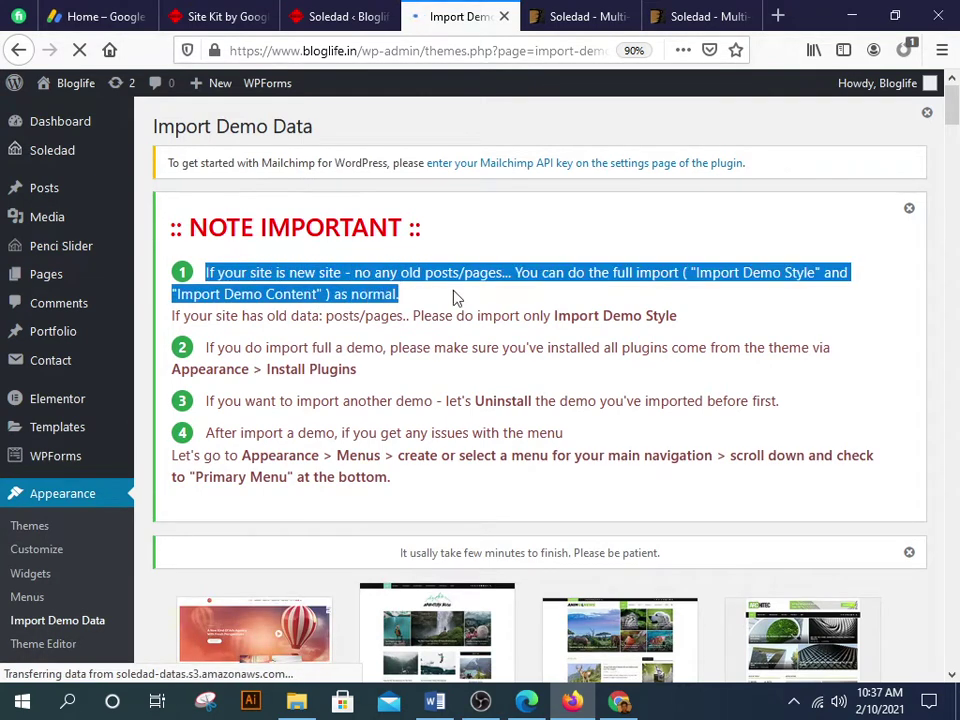
{"action": "left_click", "coordinate": [694, 302]}
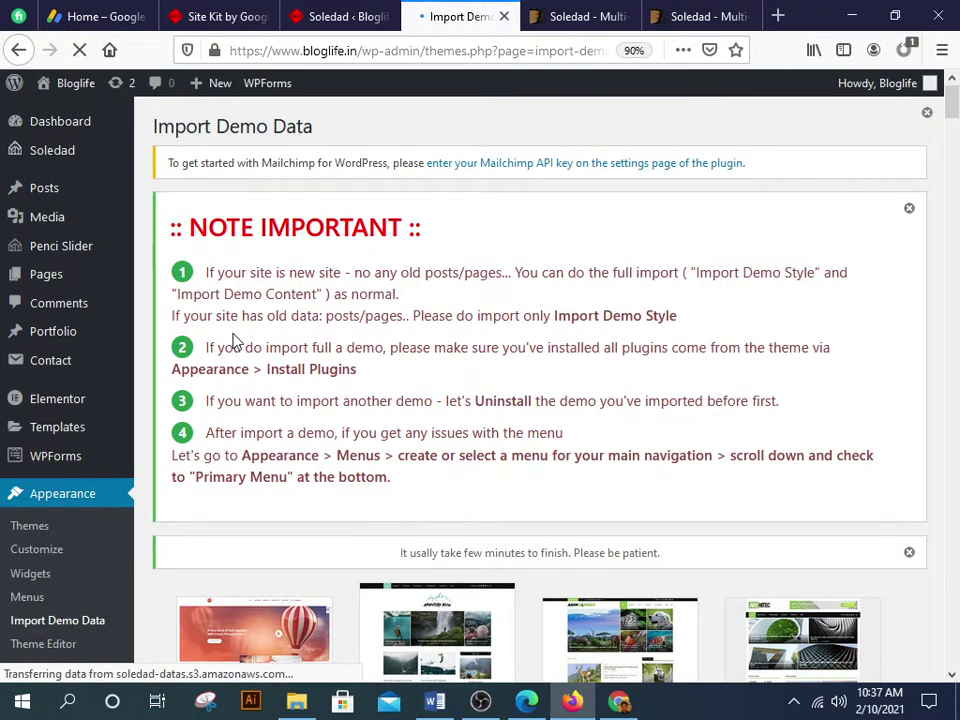
Step: Browse the importable demo layouts, then view the News/Magazine demos in the Soledad theme preview on ThemeForest
{"action": "scroll", "coordinate": [235, 342], "scroll_direction": "down", "scroll_amount": 5}
{"action": "scroll", "coordinate": [249, 358], "scroll_direction": "down", "scroll_amount": 3}
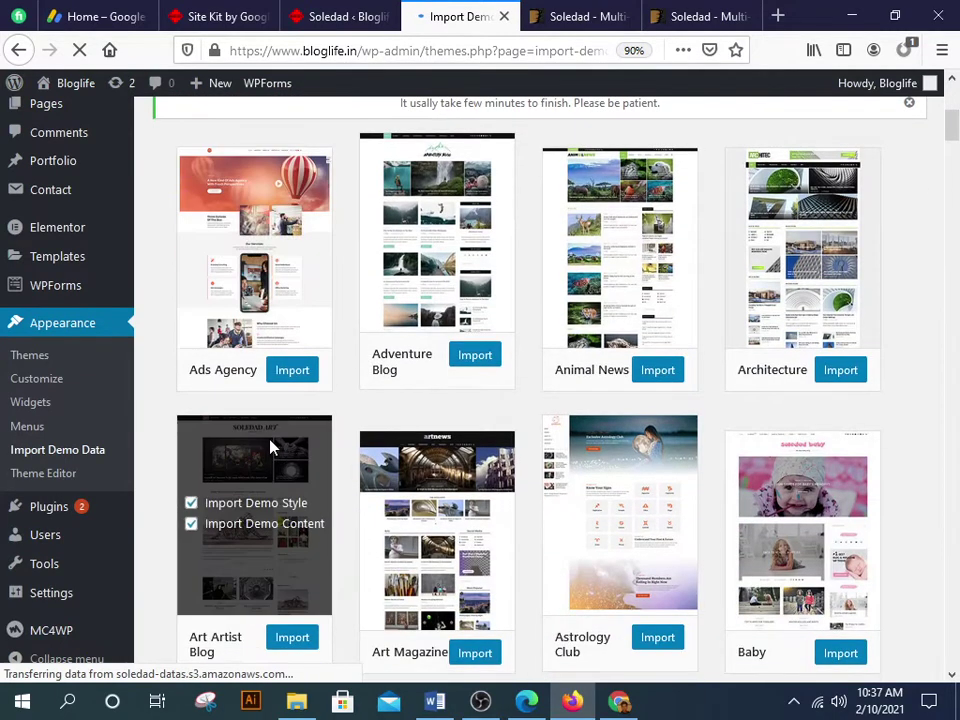
{"action": "scroll", "coordinate": [508, 486], "scroll_direction": "up", "scroll_amount": 3}
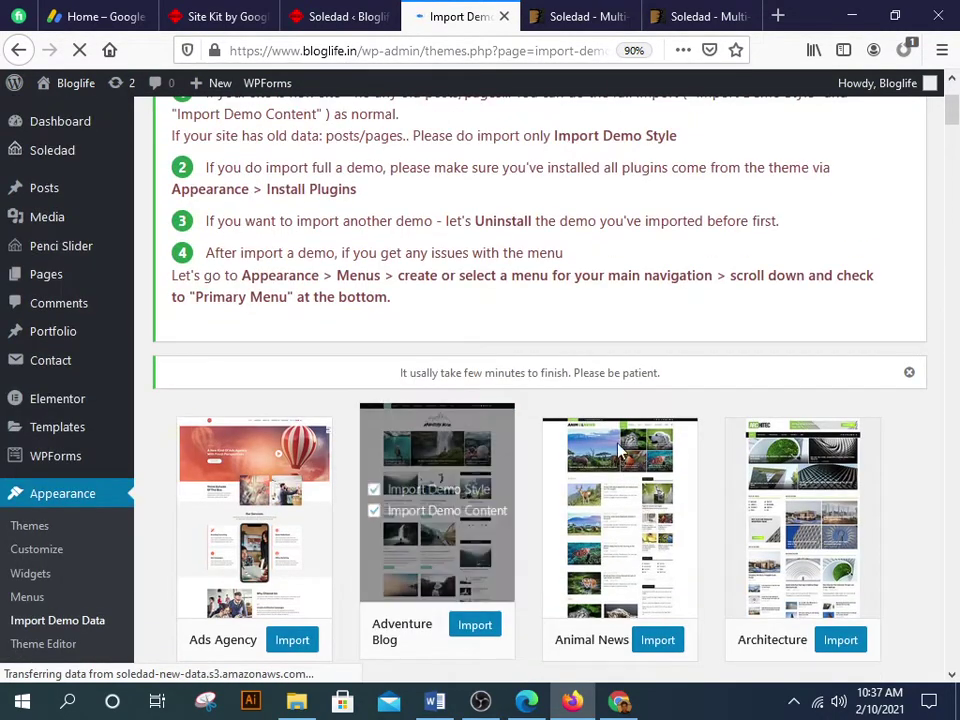
{"action": "scroll", "coordinate": [666, 343], "scroll_direction": "up", "scroll_amount": 3}
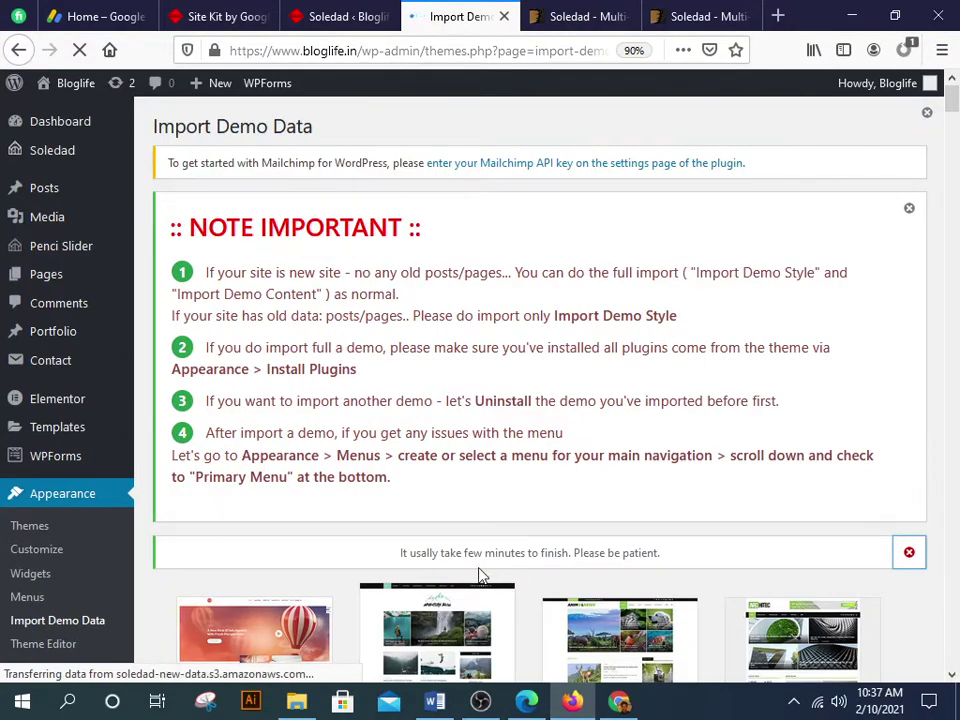
{"action": "scroll", "coordinate": [332, 519], "scroll_direction": "down", "scroll_amount": 6}
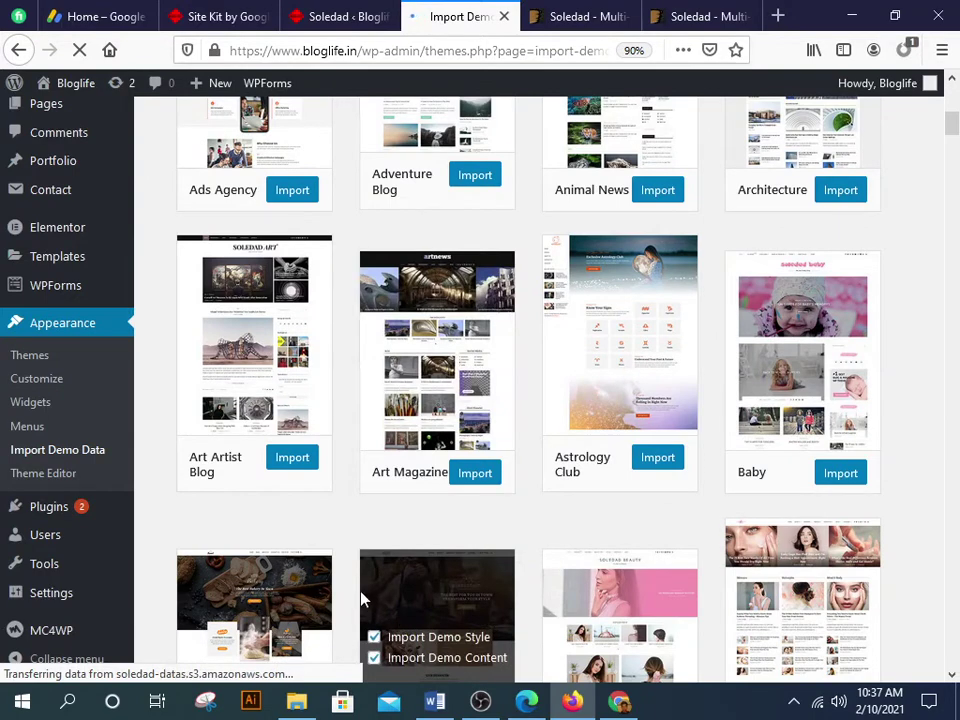
{"action": "left_click", "coordinate": [690, 15]}
{"action": "scroll", "coordinate": [242, 489], "scroll_direction": "up", "scroll_amount": 2}
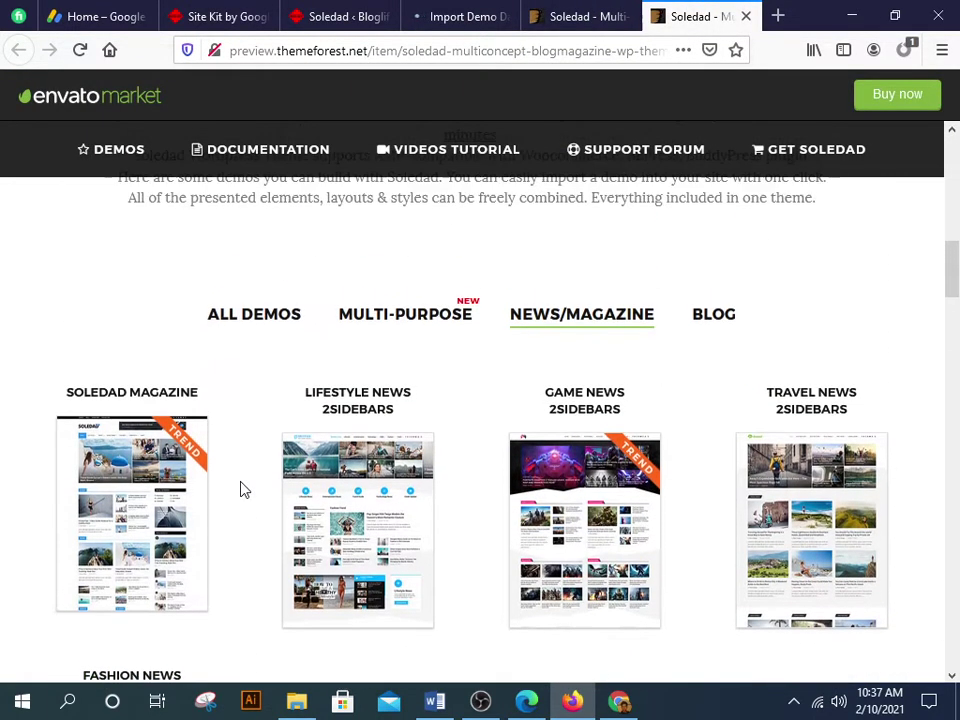
Step: Take the Soledad Magazine demo name from the theme preview and search the Import Demo Data page for it
{"action": "left_click_drag", "start_coordinate": [60, 392], "coordinate": [203, 404]}
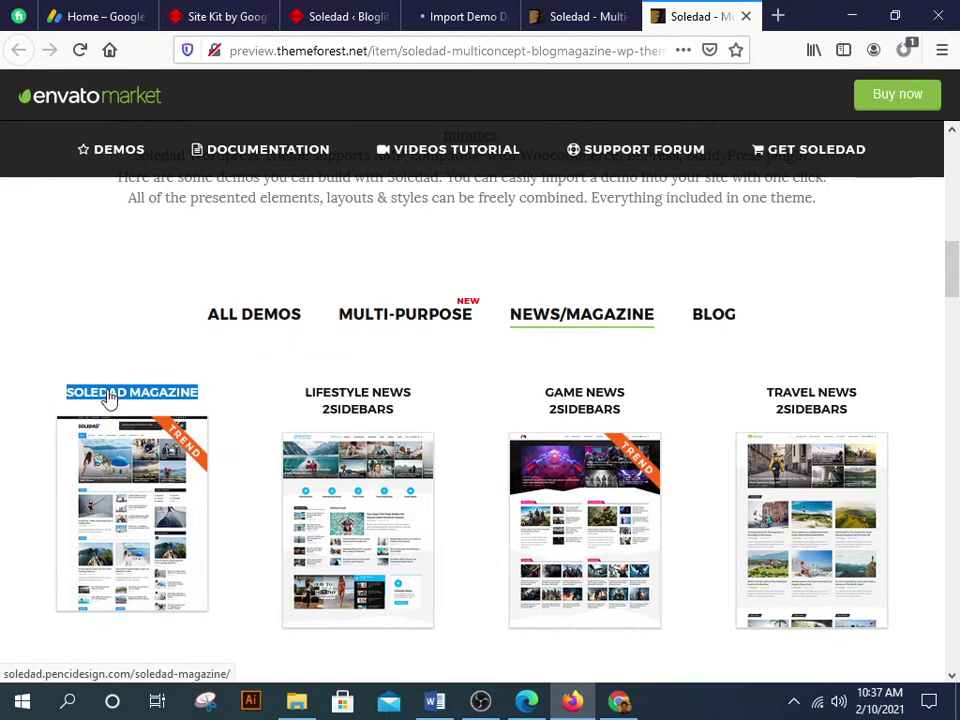
{"action": "left_click", "coordinate": [462, 20]}
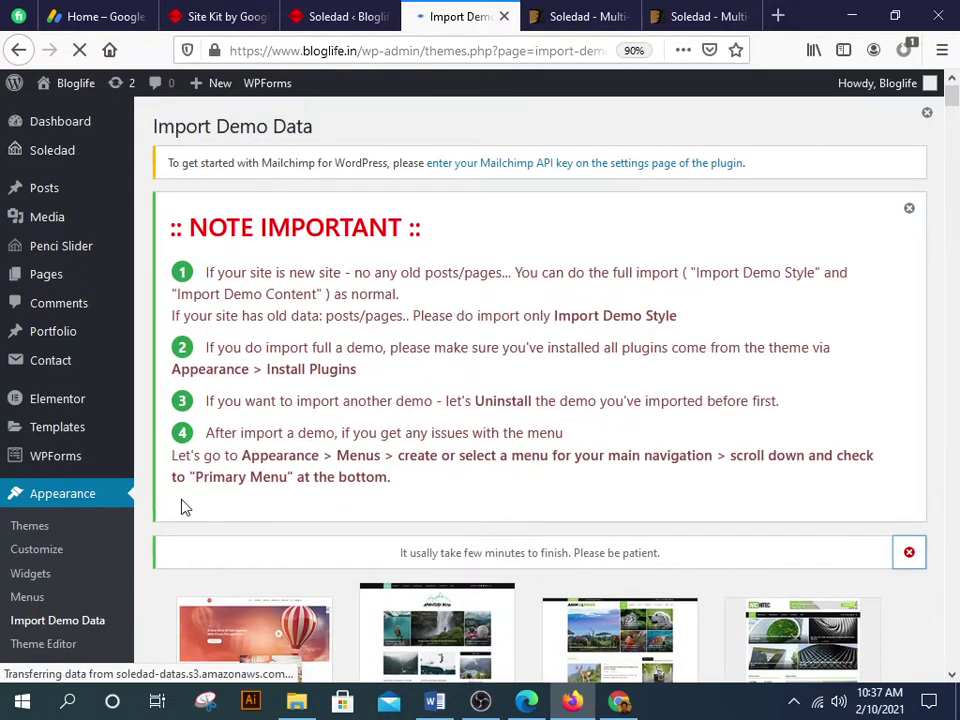
{"action": "scroll", "coordinate": [64, 461], "scroll_direction": "down", "scroll_amount": 3}
{"action": "left_click", "coordinate": [53, 449]}
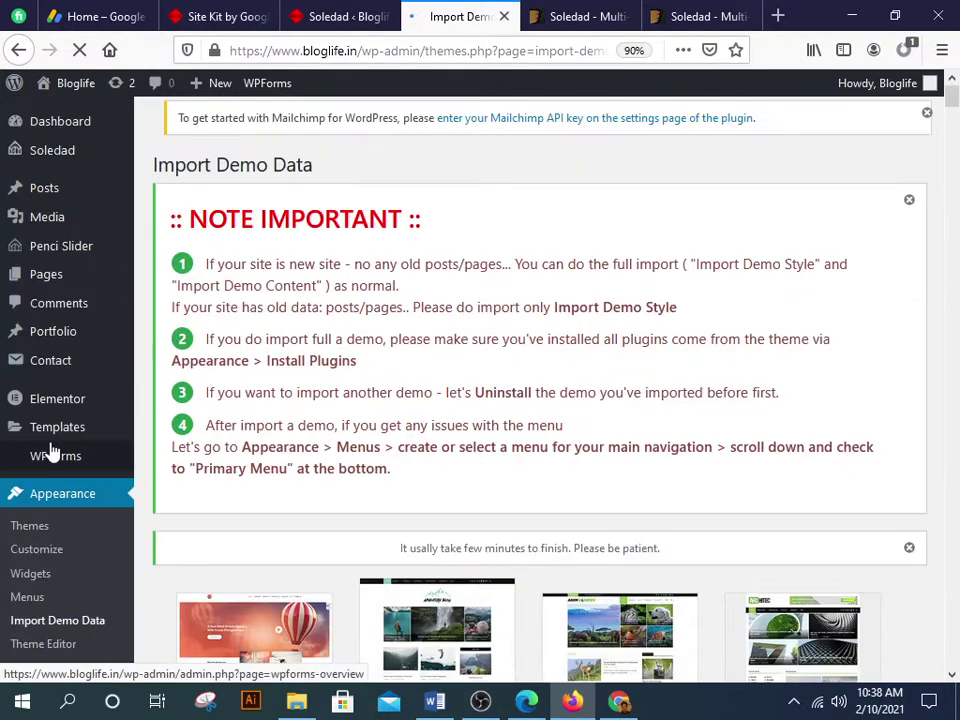
{"action": "scroll", "coordinate": [250, 430], "scroll_direction": "down", "scroll_amount": 5}
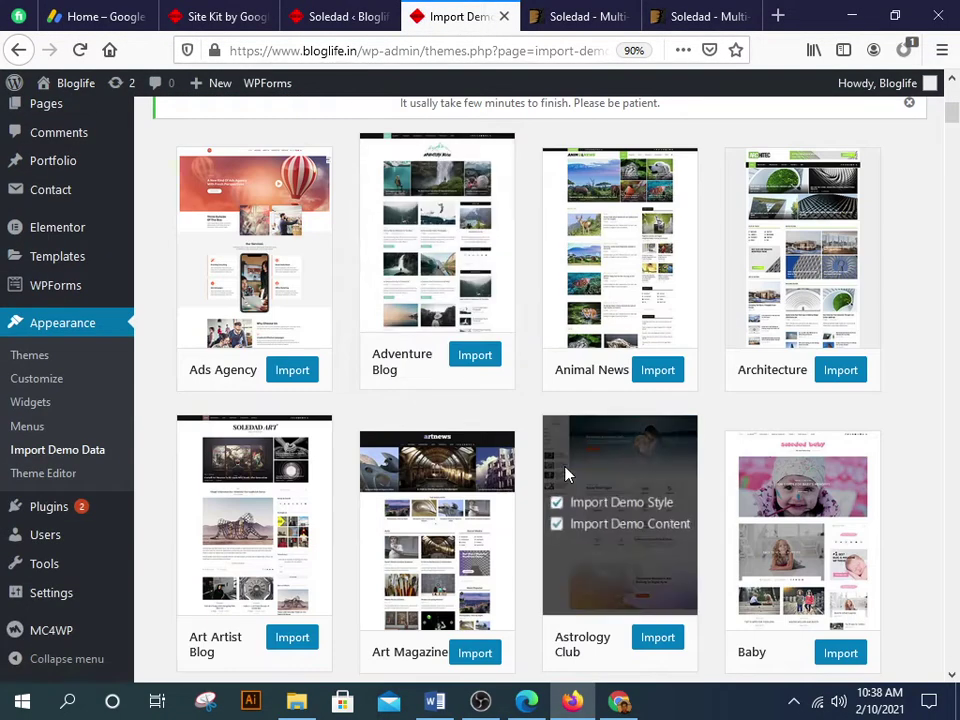
{"action": "key", "text": "ctrl+f"}
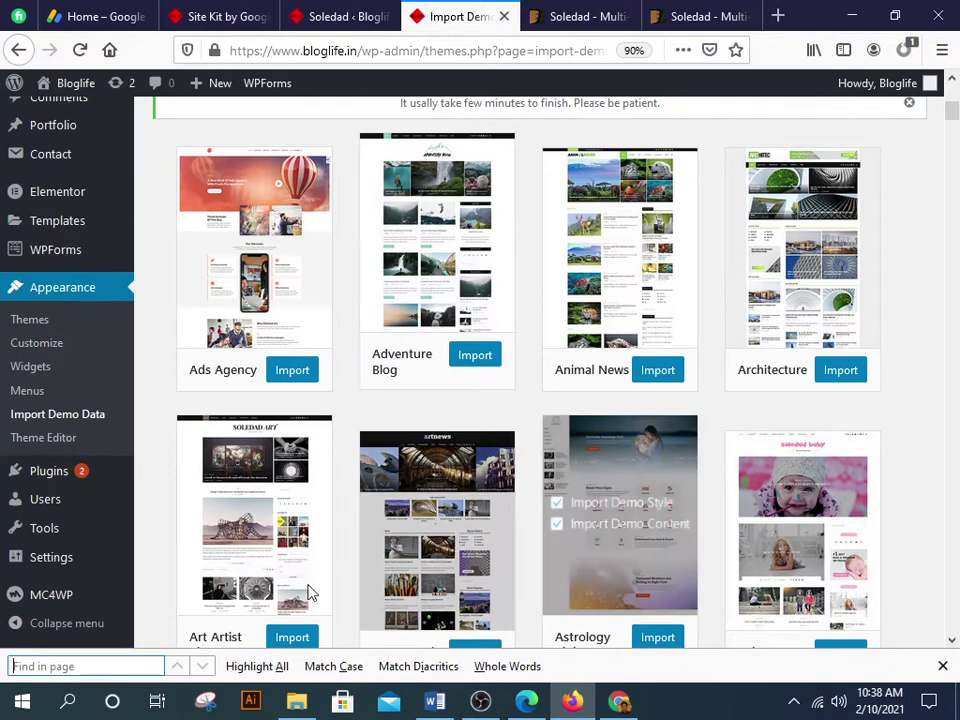
{"action": "type", "text": "Soledad Magazine"}
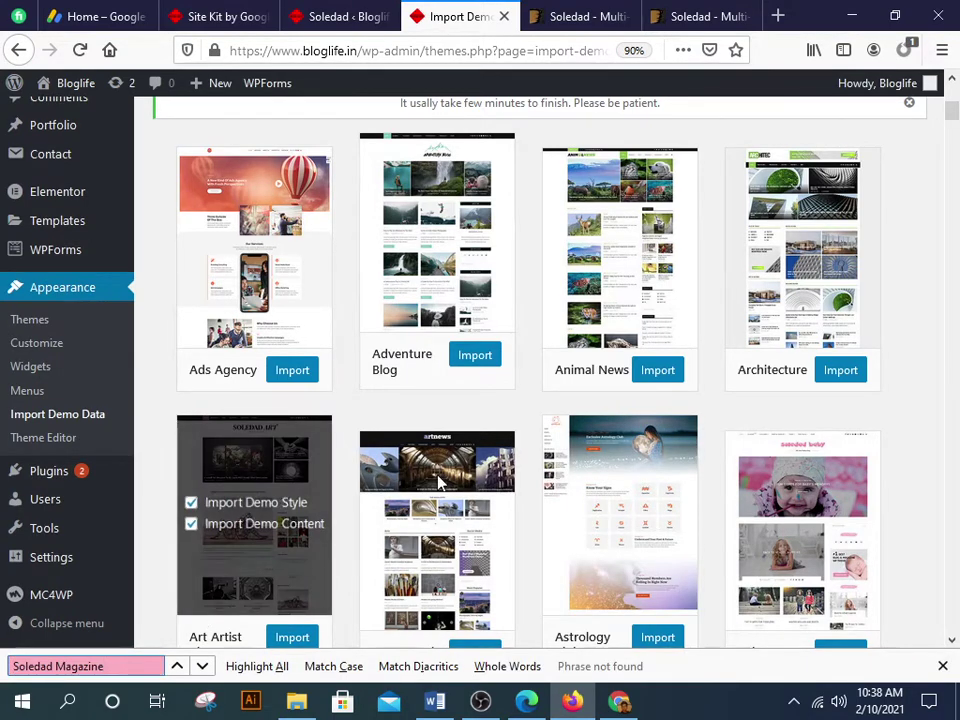
{"action": "scroll", "coordinate": [720, 455], "scroll_direction": "down", "scroll_amount": 3}
{"action": "scroll", "coordinate": [768, 459], "scroll_direction": "down", "scroll_amount": 10}
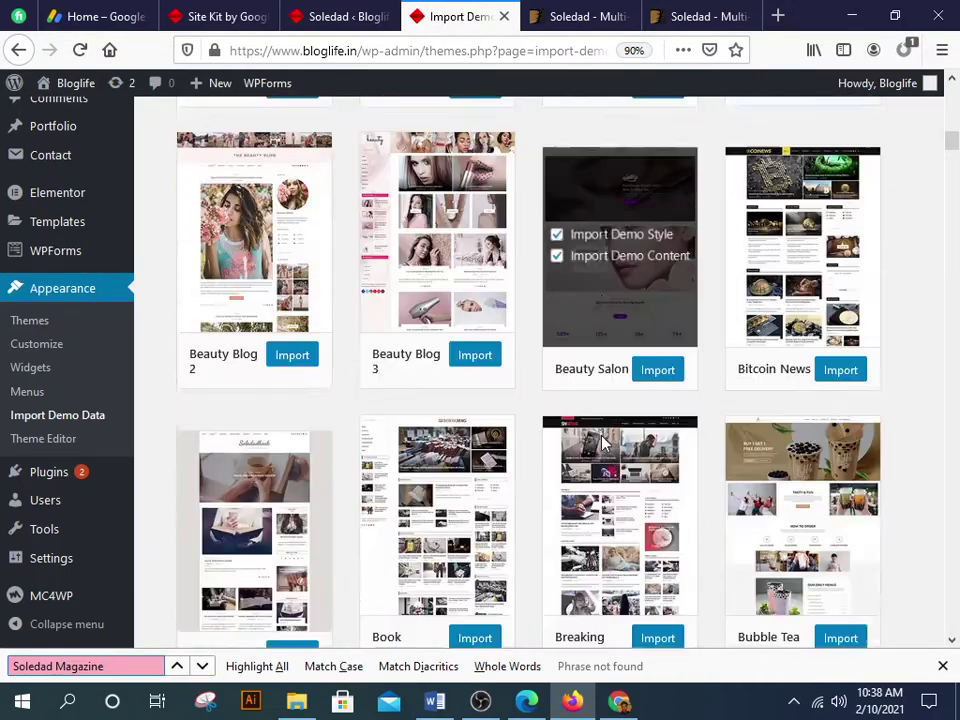
{"action": "scroll", "coordinate": [577, 440], "scroll_direction": "down", "scroll_amount": 2}
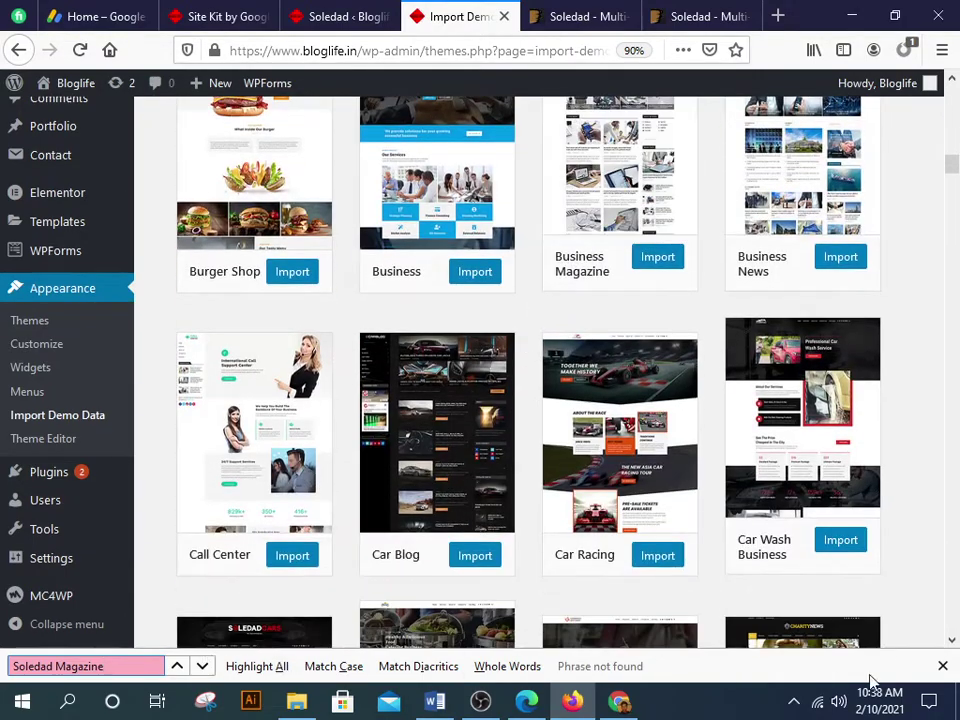
{"action": "left_click", "coordinate": [941, 666]}
Step: Scan the importable demos as far as the Craft Beer Business row, then return to the notes at the start of the page
{"action": "scroll", "coordinate": [741, 529], "scroll_direction": "down", "scroll_amount": 3}
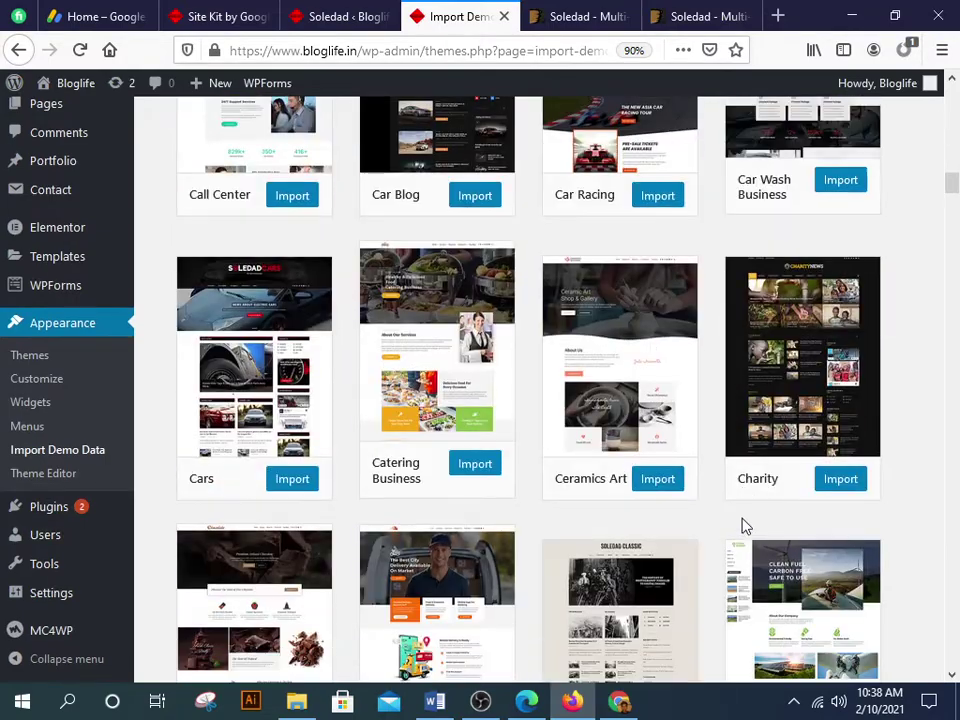
{"action": "scroll", "coordinate": [853, 390], "scroll_direction": "down", "scroll_amount": 3}
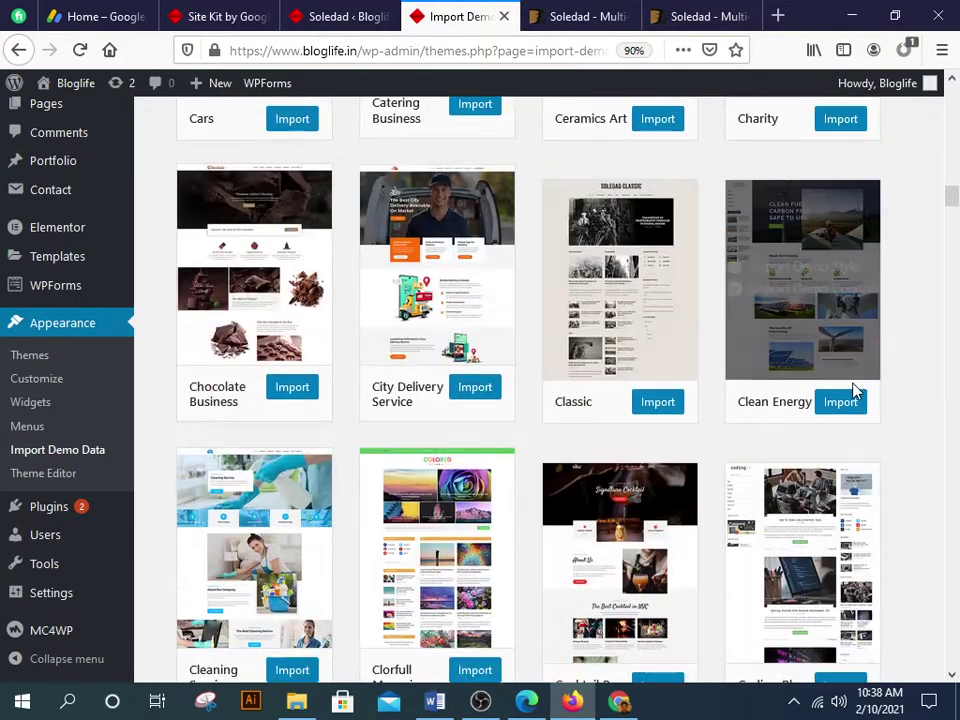
{"action": "scroll", "coordinate": [850, 390], "scroll_direction": "down", "scroll_amount": 4}
{"action": "scroll", "coordinate": [840, 387], "scroll_direction": "down", "scroll_amount": 3}
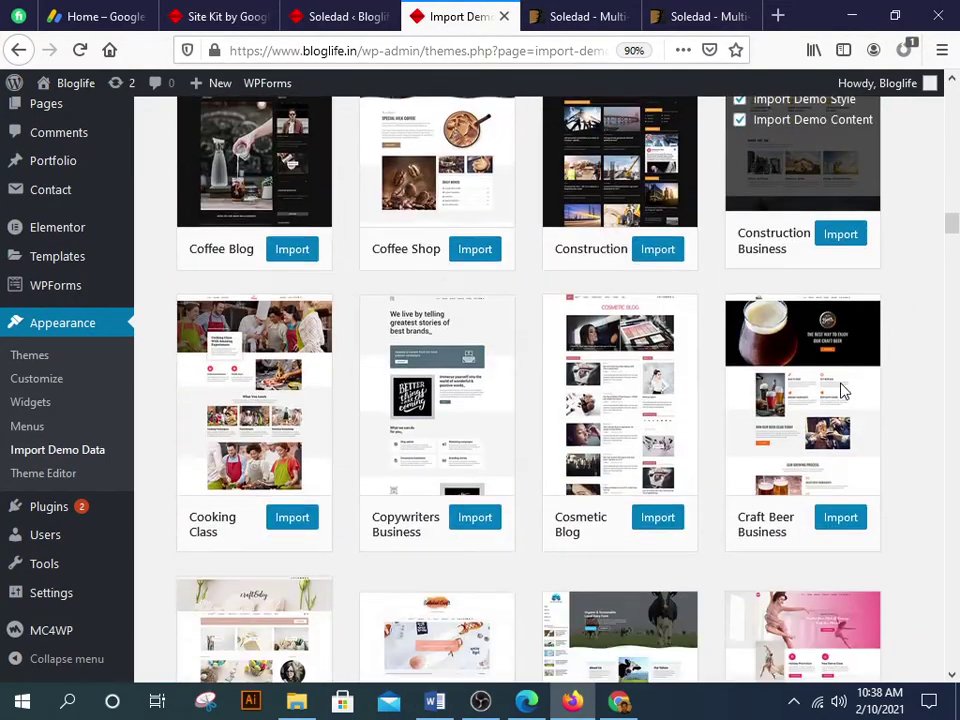
{"action": "scroll", "coordinate": [840, 387], "scroll_direction": "up", "scroll_amount": 20}
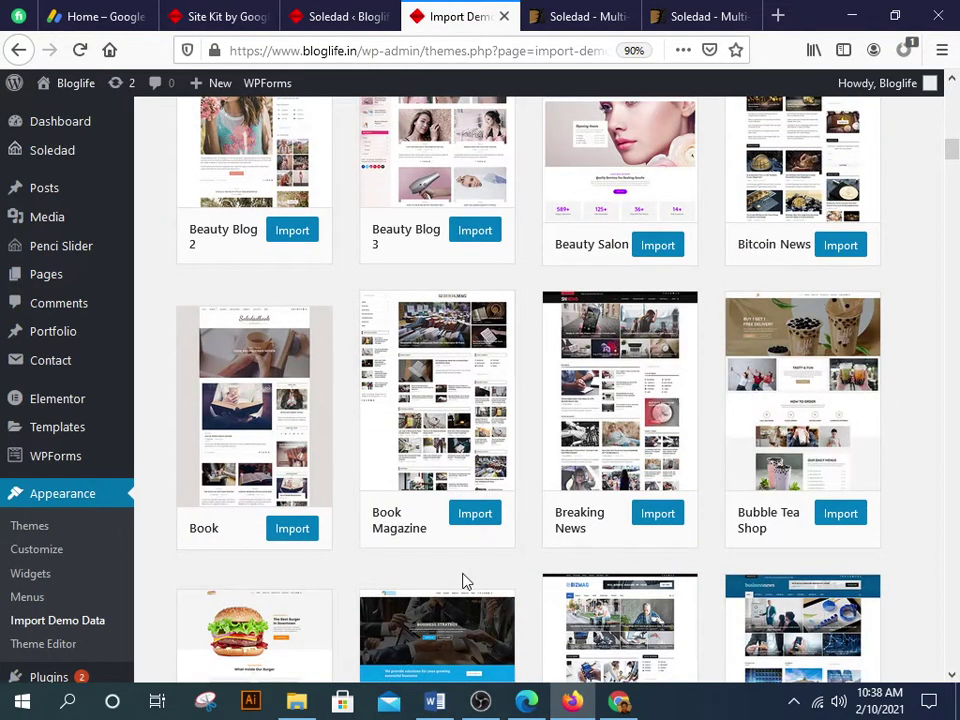
{"action": "scroll", "coordinate": [407, 452], "scroll_direction": "up", "scroll_amount": 4}
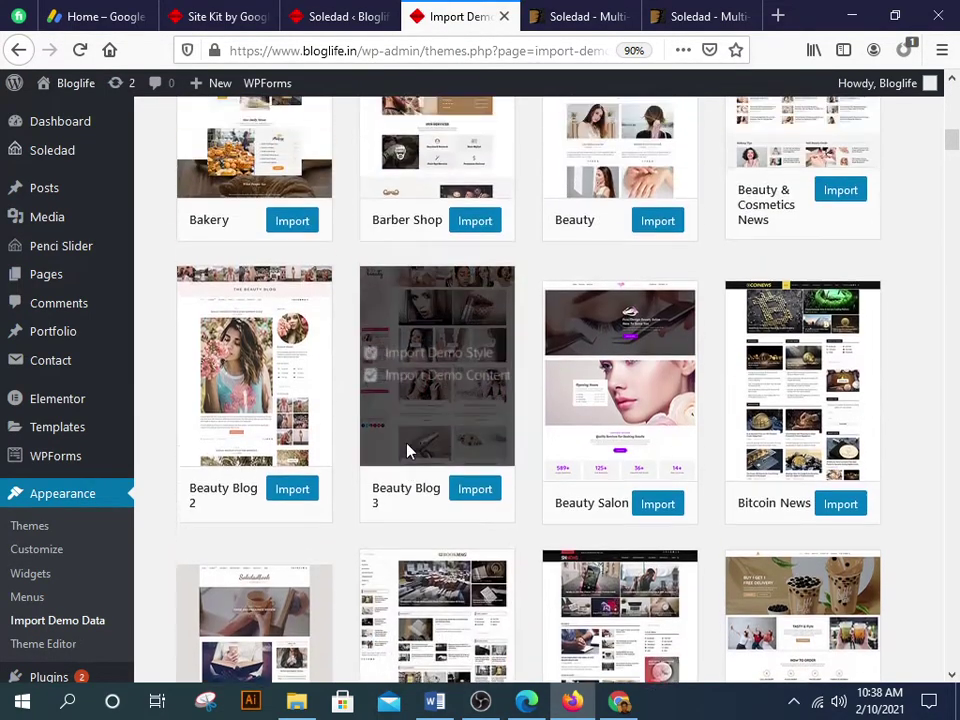
{"action": "scroll", "coordinate": [589, 463], "scroll_direction": "up", "scroll_amount": 4}
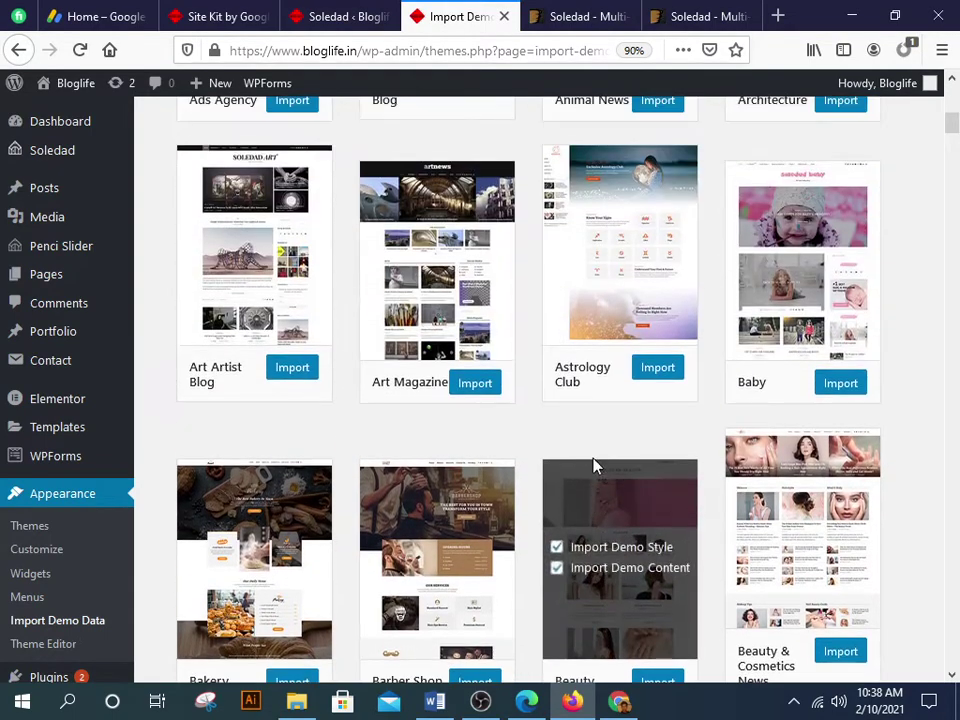
{"action": "scroll", "coordinate": [618, 446], "scroll_direction": "up", "scroll_amount": 4}
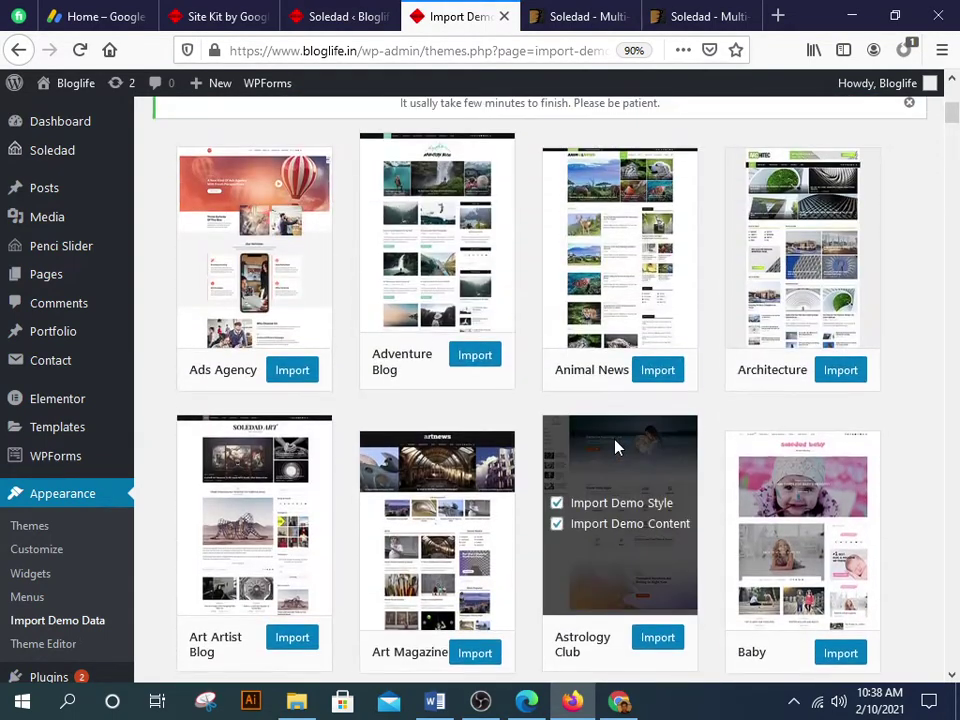
{"action": "scroll", "coordinate": [405, 430], "scroll_direction": "up", "scroll_amount": 4}
{"action": "scroll", "coordinate": [550, 460], "scroll_direction": "down", "scroll_amount": 2}
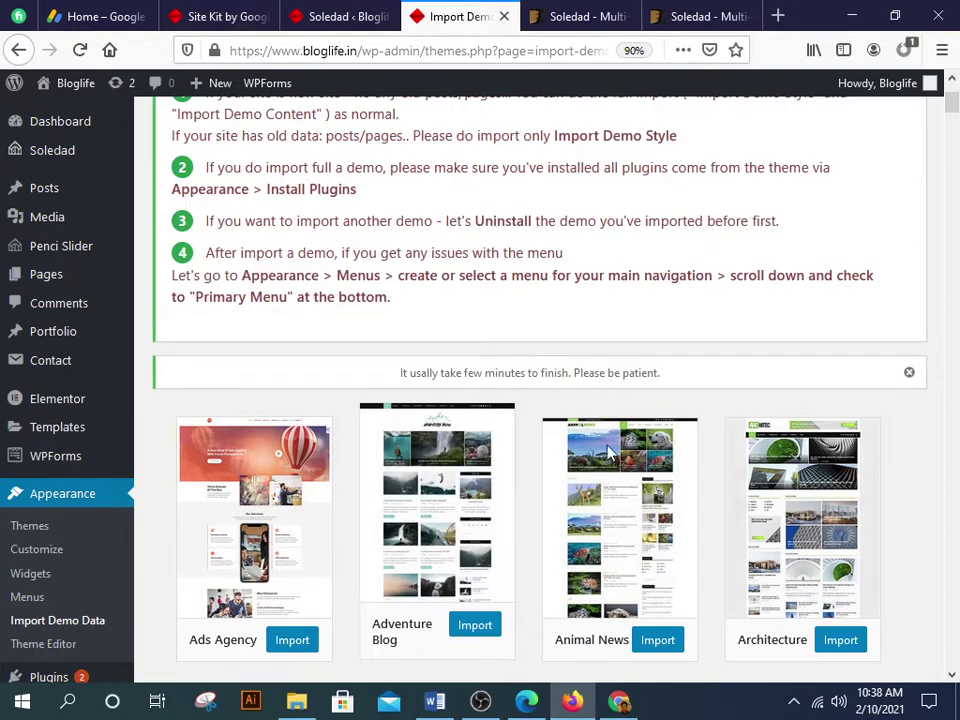
{"action": "scroll", "coordinate": [535, 454], "scroll_direction": "up", "scroll_amount": 3}
Step: Go through the demo list again in alphabetical order, from the Beauty Blog layouts to the Insurance row, examining each thumbnail and name
{"action": "scroll", "coordinate": [535, 456], "scroll_direction": "down", "scroll_amount": 20}
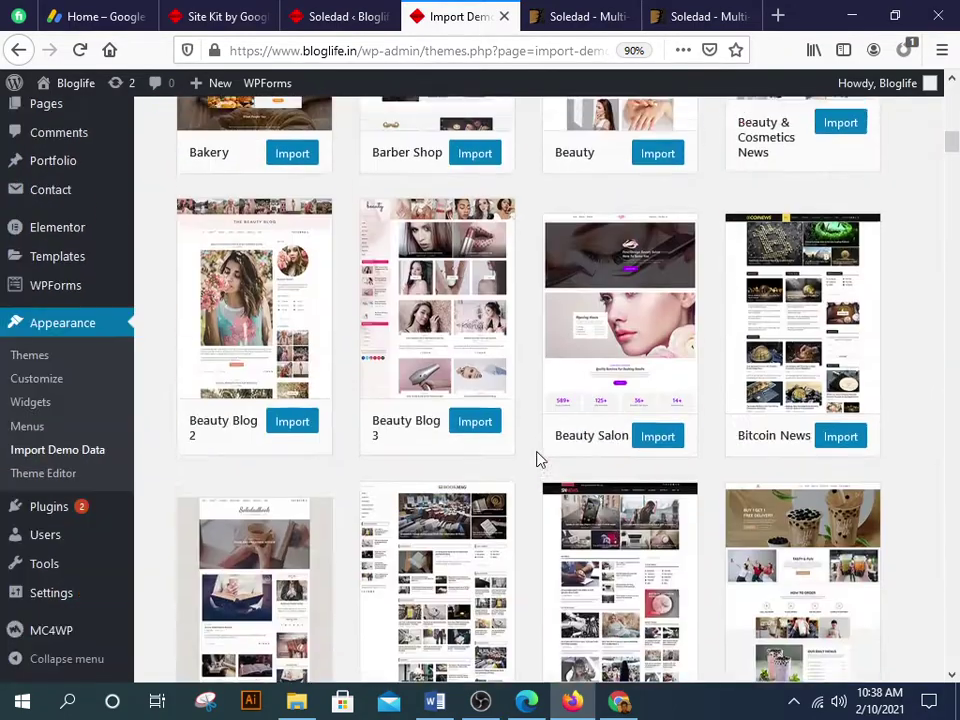
{"action": "scroll", "coordinate": [664, 456], "scroll_direction": "down", "scroll_amount": 6}
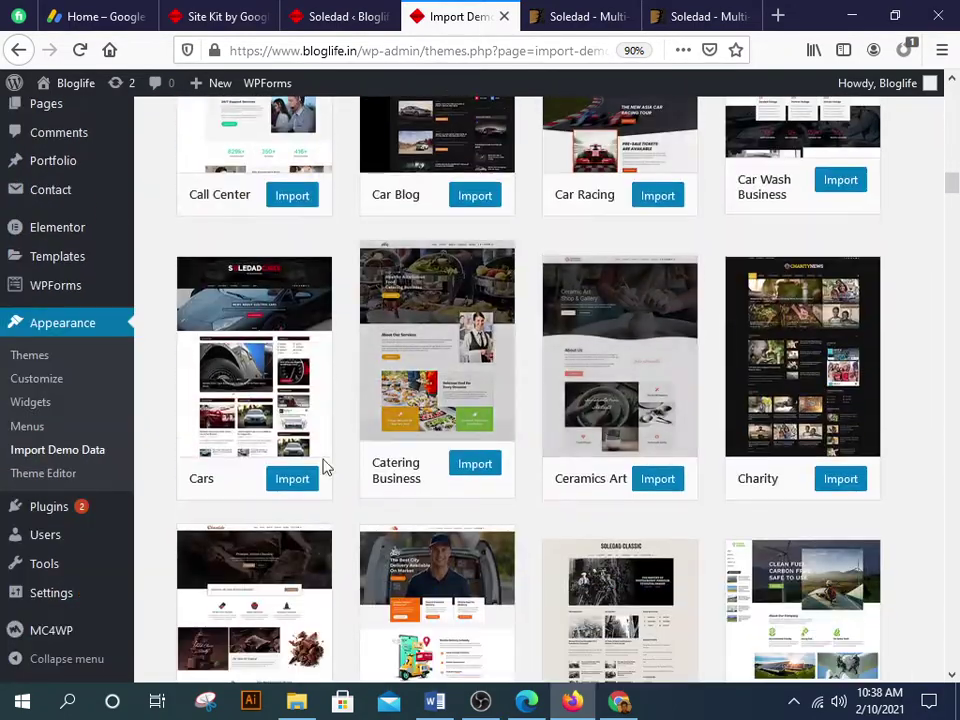
{"action": "scroll", "coordinate": [624, 450], "scroll_direction": "down", "scroll_amount": 6}
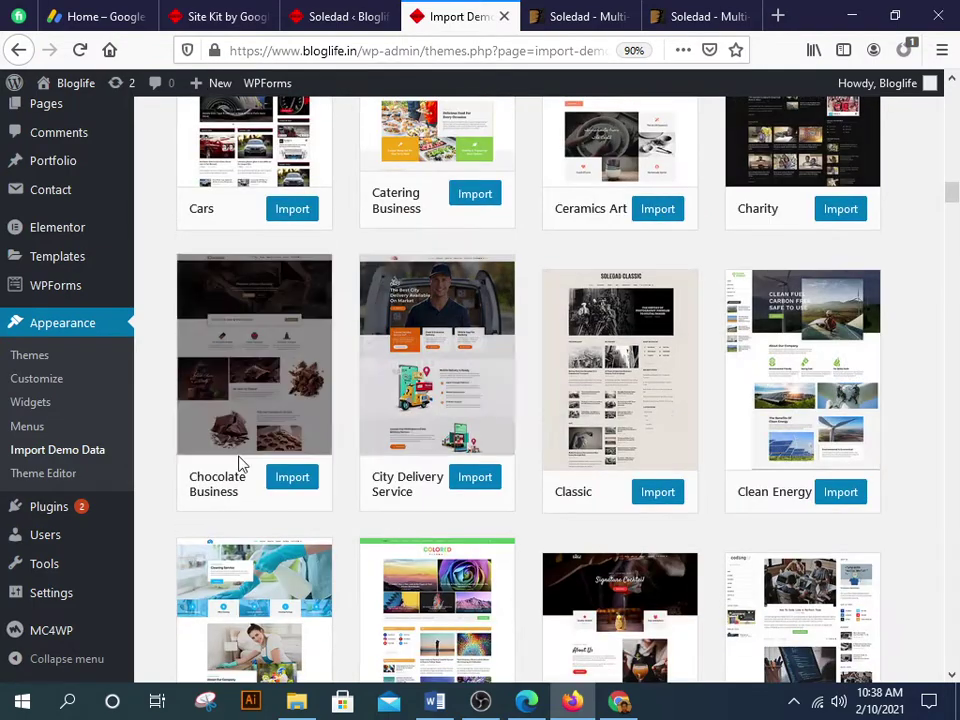
{"action": "scroll", "coordinate": [825, 440], "scroll_direction": "down", "scroll_amount": 3}
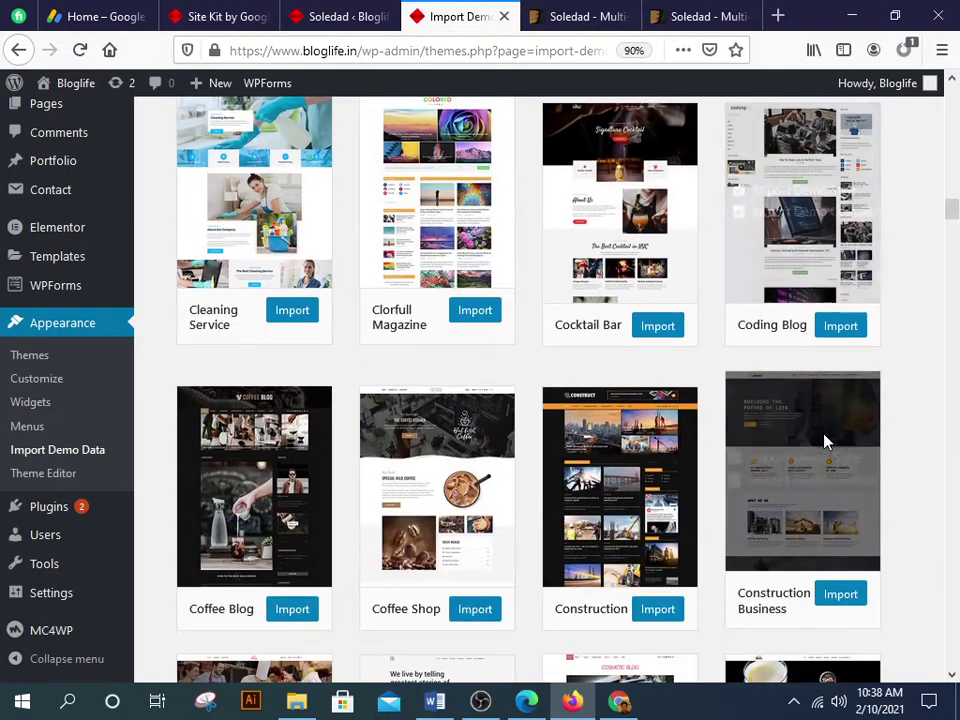
{"action": "scroll", "coordinate": [660, 469], "scroll_direction": "down", "scroll_amount": 5}
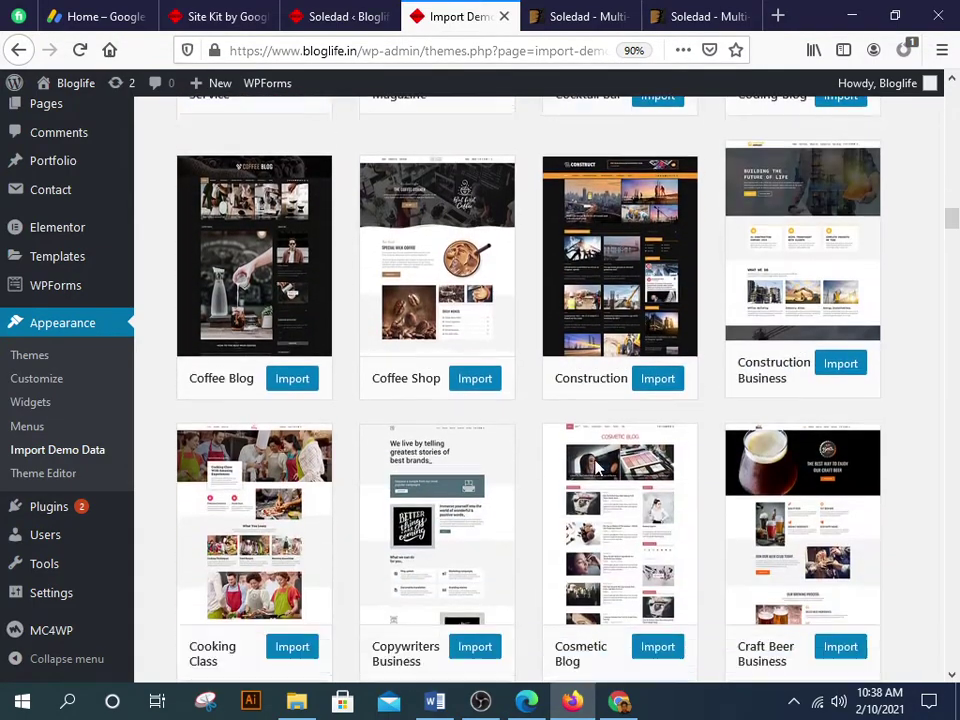
{"action": "scroll", "coordinate": [782, 424], "scroll_direction": "down", "scroll_amount": 3}
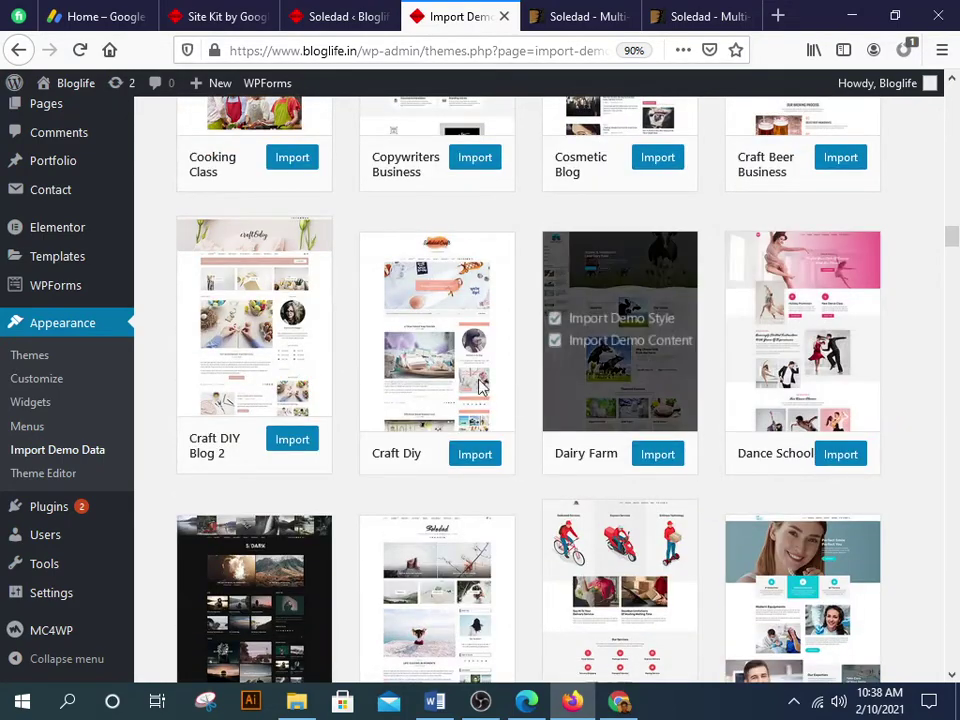
{"action": "scroll", "coordinate": [330, 356], "scroll_direction": "down", "scroll_amount": 6}
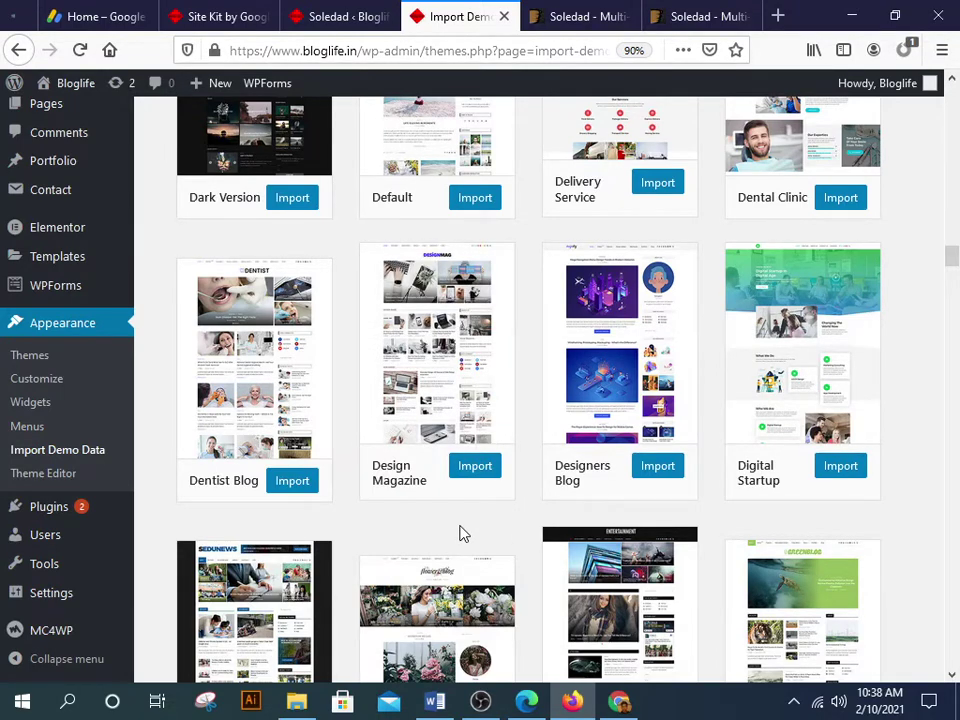
{"action": "scroll", "coordinate": [460, 533], "scroll_direction": "down", "scroll_amount": 4}
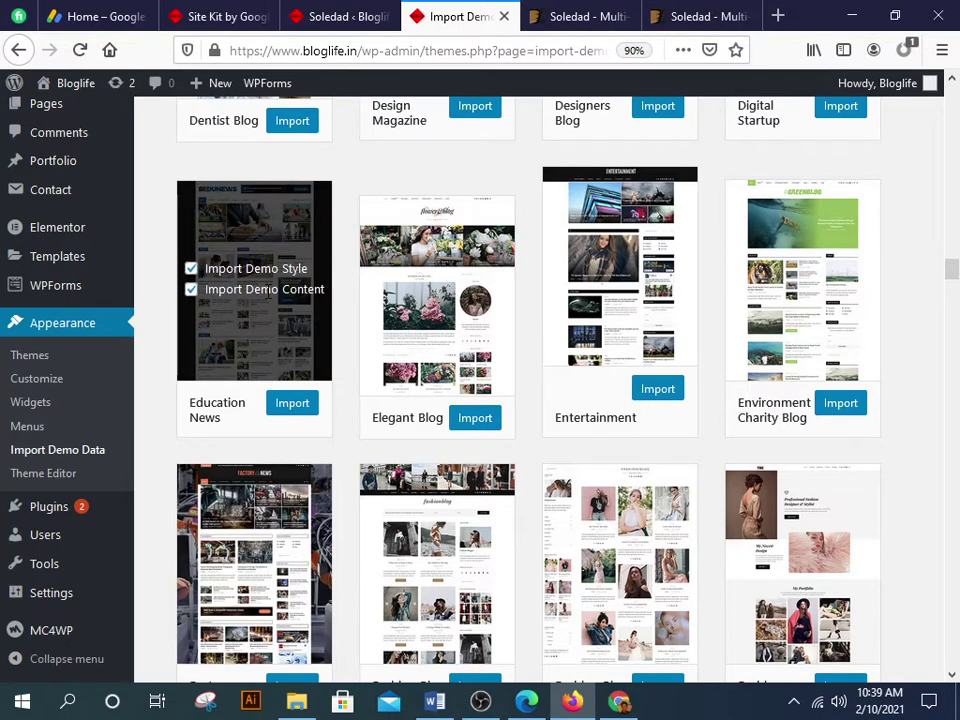
{"action": "scroll", "coordinate": [920, 440], "scroll_direction": "down", "scroll_amount": 3}
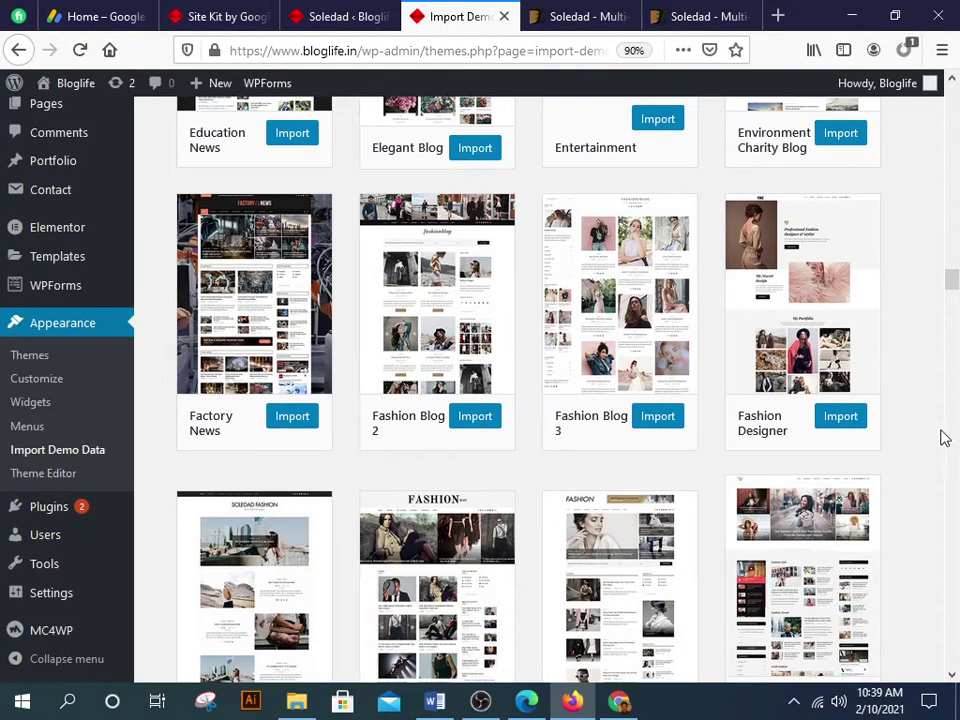
{"action": "scroll", "coordinate": [942, 440], "scroll_direction": "down", "scroll_amount": 2}
{"action": "scroll", "coordinate": [935, 440], "scroll_direction": "down", "scroll_amount": 3}
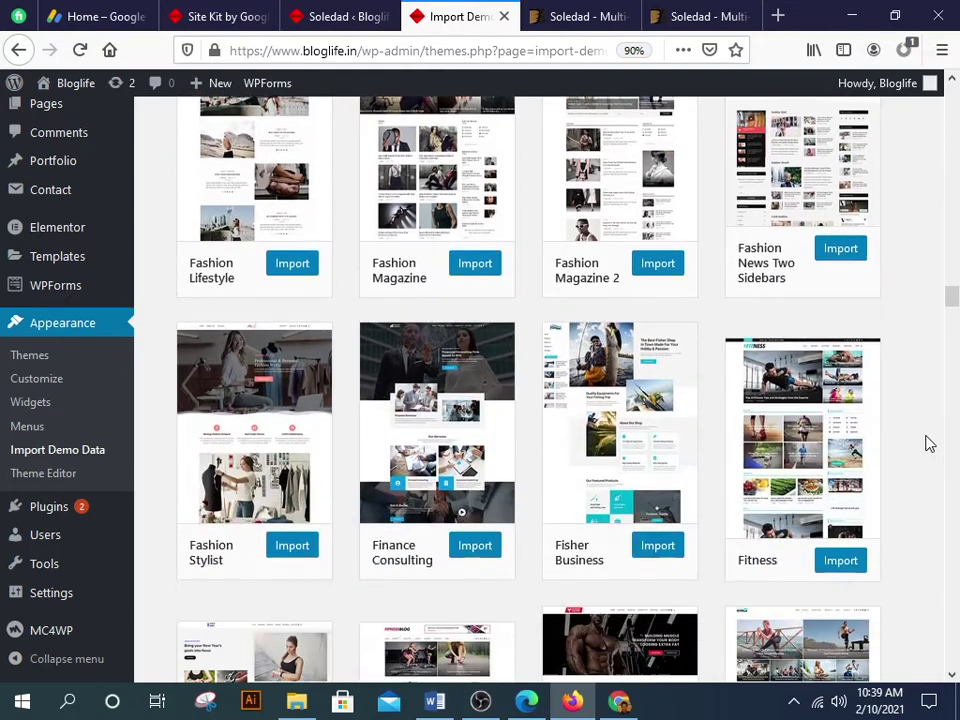
{"action": "scroll", "coordinate": [928, 443], "scroll_direction": "down", "scroll_amount": 3}
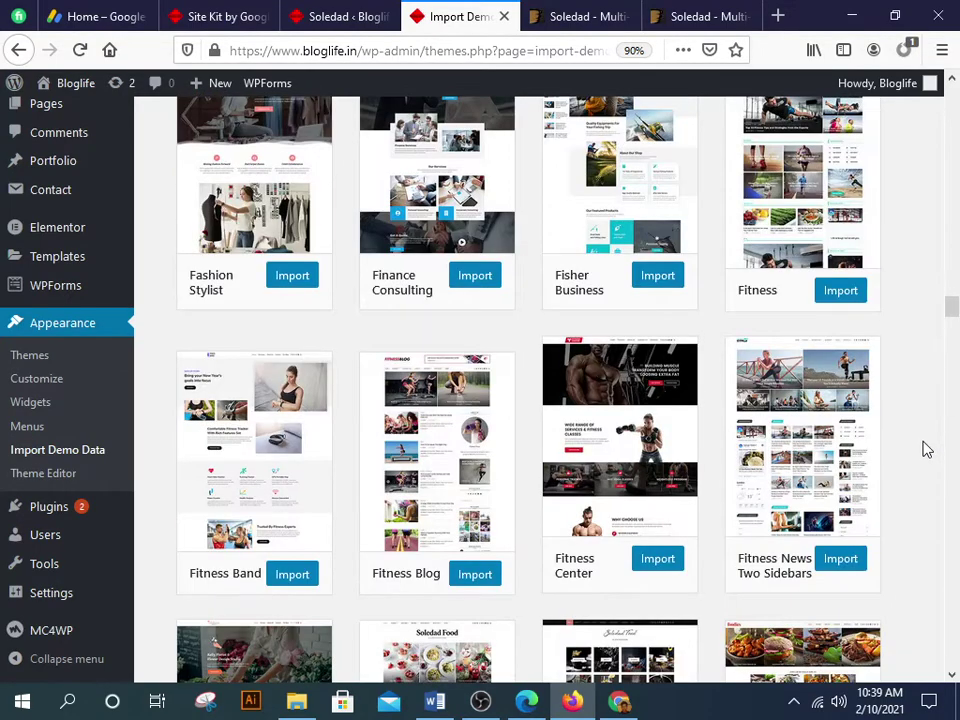
{"action": "scroll", "coordinate": [926, 452], "scroll_direction": "down", "scroll_amount": 3}
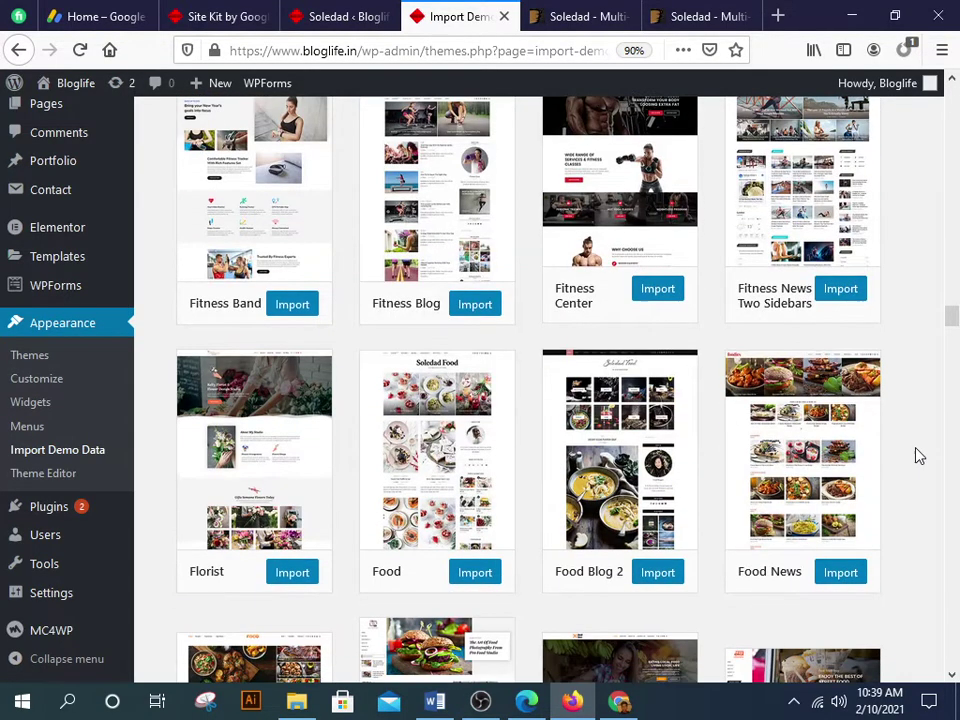
{"action": "scroll", "coordinate": [919, 456], "scroll_direction": "down", "scroll_amount": 3}
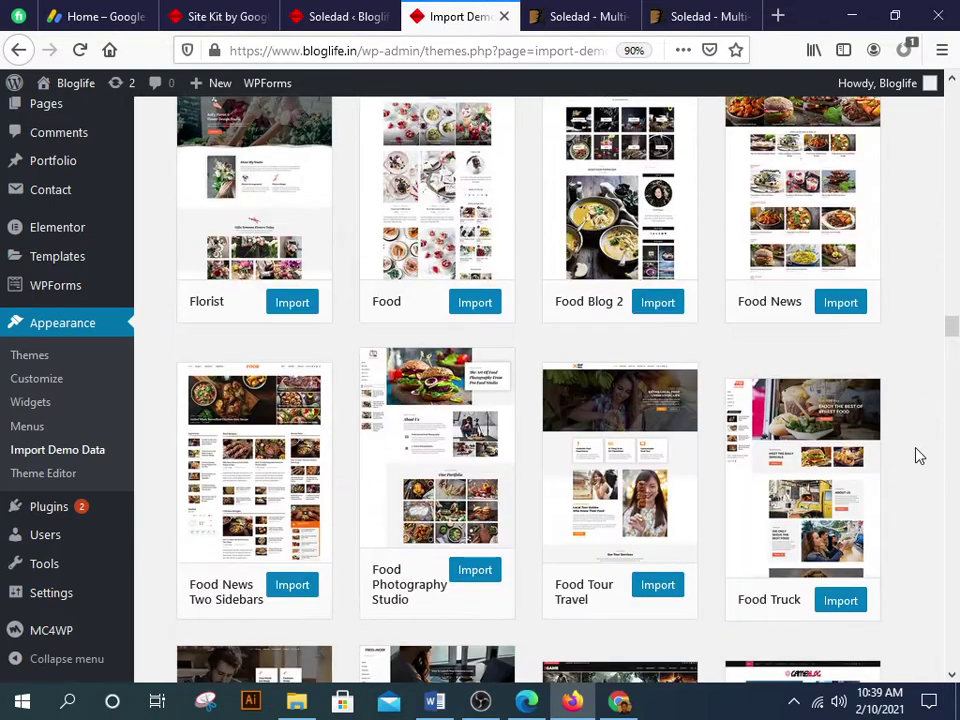
{"action": "scroll", "coordinate": [917, 454], "scroll_direction": "down", "scroll_amount": 5}
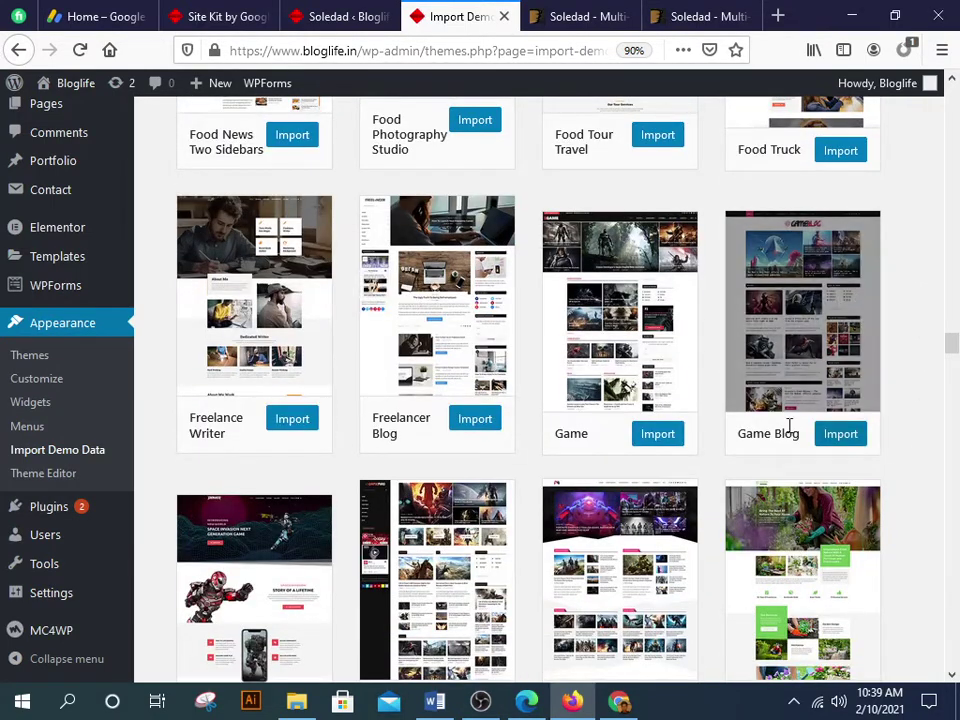
{"action": "scroll", "coordinate": [375, 374], "scroll_direction": "down", "scroll_amount": 4}
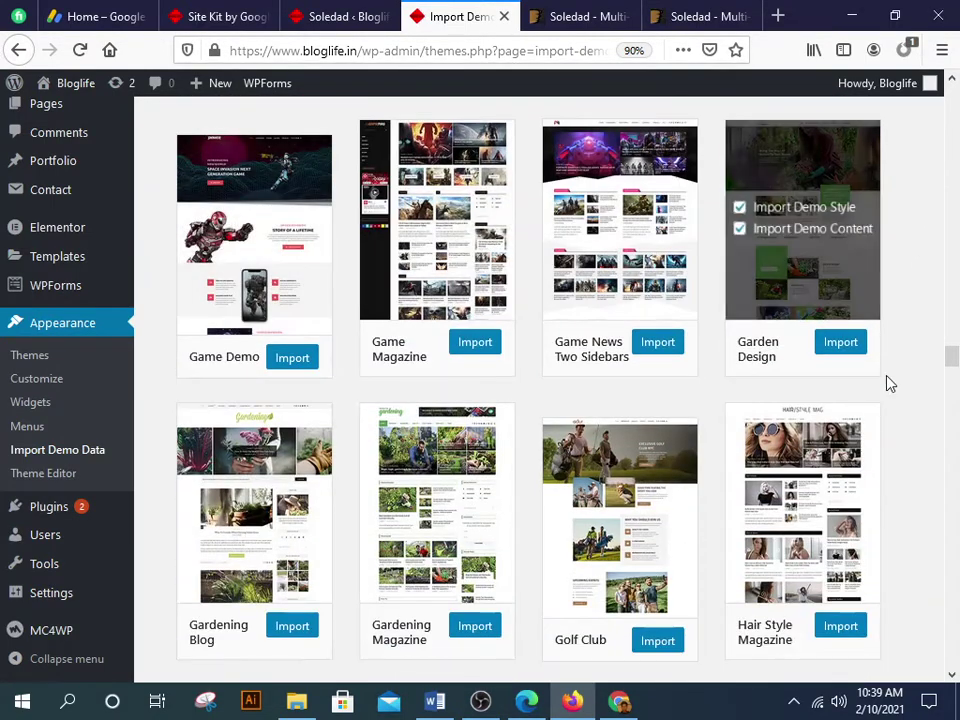
{"action": "scroll", "coordinate": [846, 493], "scroll_direction": "down", "scroll_amount": 3}
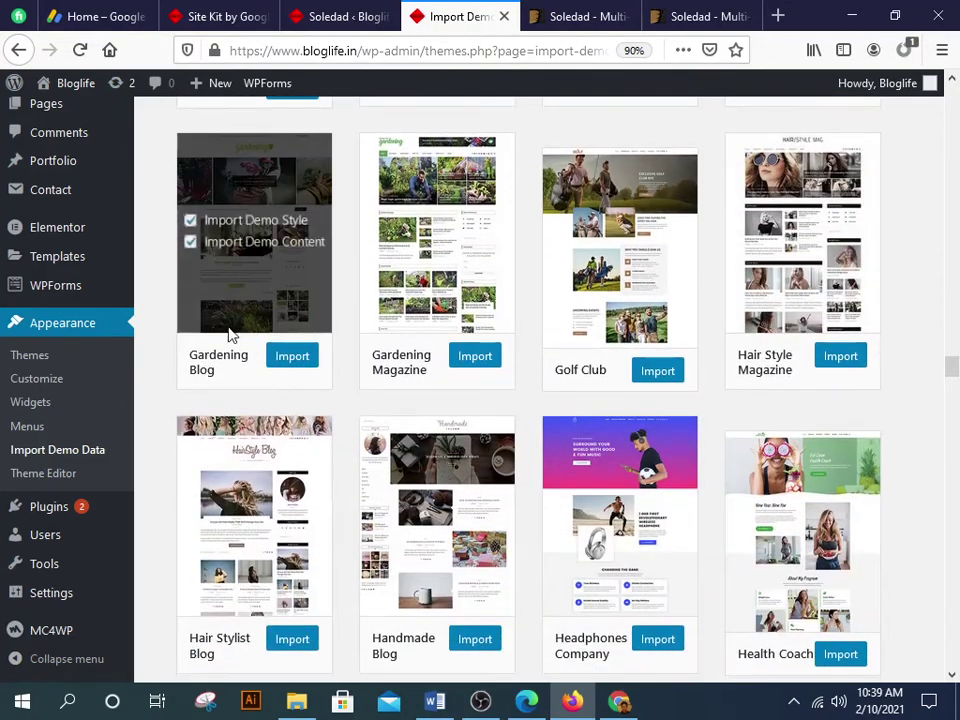
{"action": "scroll", "coordinate": [228, 438], "scroll_direction": "down", "scroll_amount": 1}
{"action": "scroll", "coordinate": [228, 438], "scroll_direction": "down", "scroll_amount": 1}
{"action": "scroll", "coordinate": [793, 429], "scroll_direction": "down", "scroll_amount": 2}
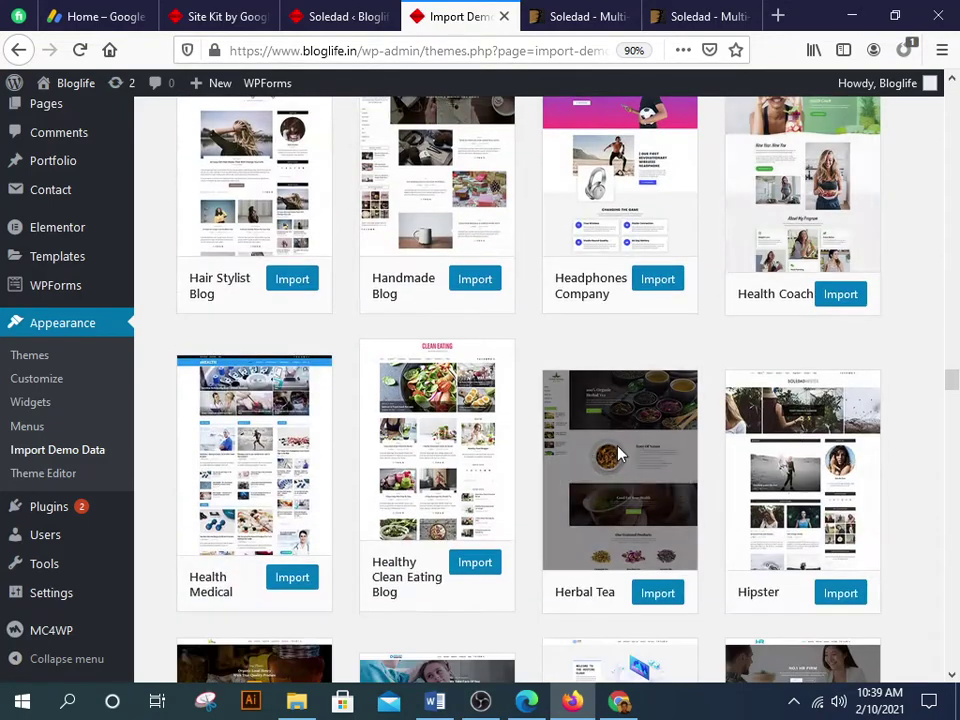
{"action": "scroll", "coordinate": [290, 440], "scroll_direction": "down", "scroll_amount": 3}
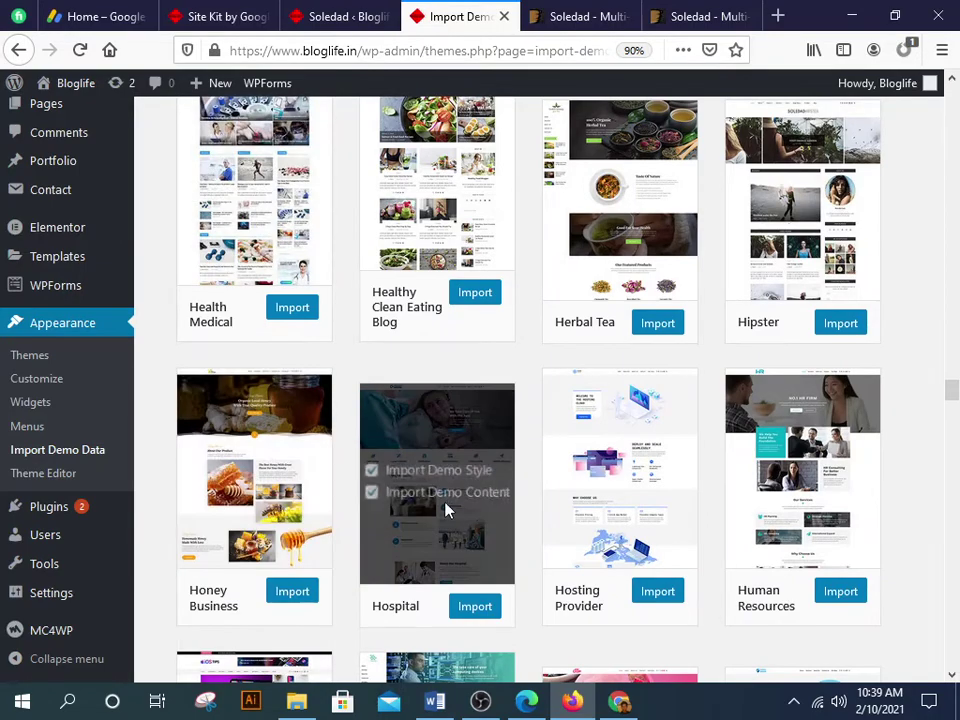
{"action": "scroll", "coordinate": [812, 508], "scroll_direction": "down", "scroll_amount": 4}
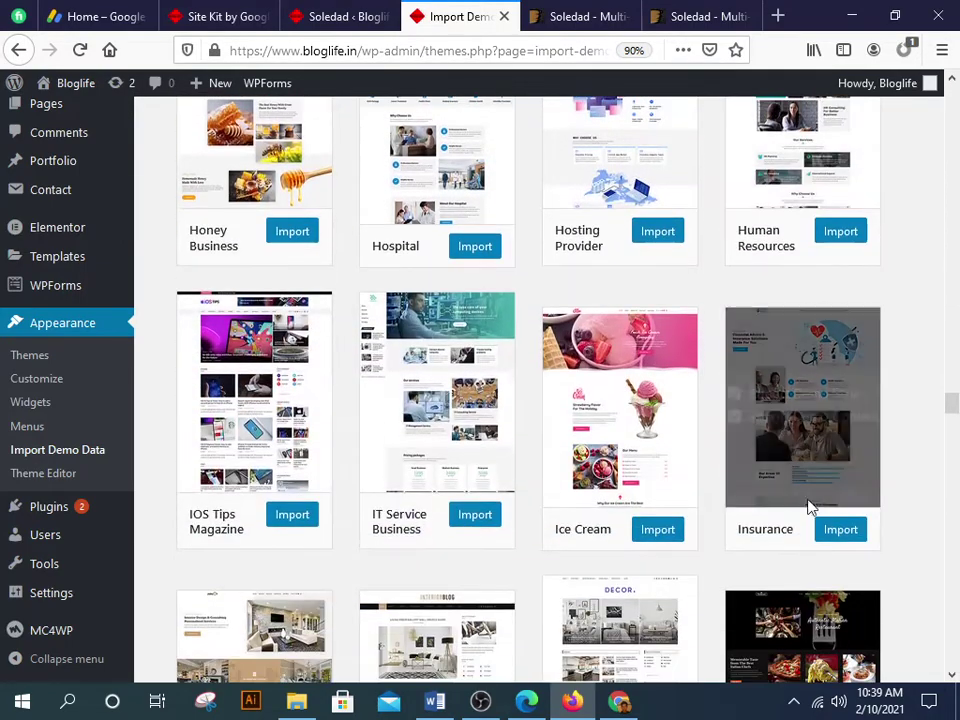
Step: Find the Magazine demo in the demo list and import it with both its demo style and demo content
{"action": "scroll", "coordinate": [278, 397], "scroll_direction": "down", "scroll_amount": 3}
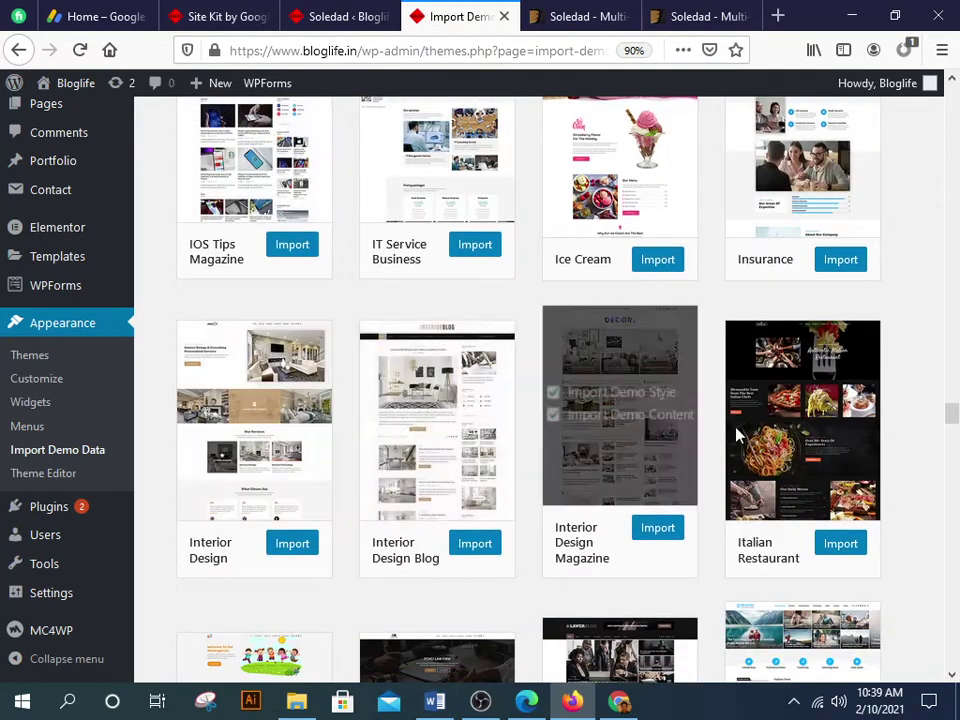
{"action": "scroll", "coordinate": [800, 440], "scroll_direction": "down", "scroll_amount": 3}
{"action": "scroll", "coordinate": [258, 438], "scroll_direction": "down", "scroll_amount": 3}
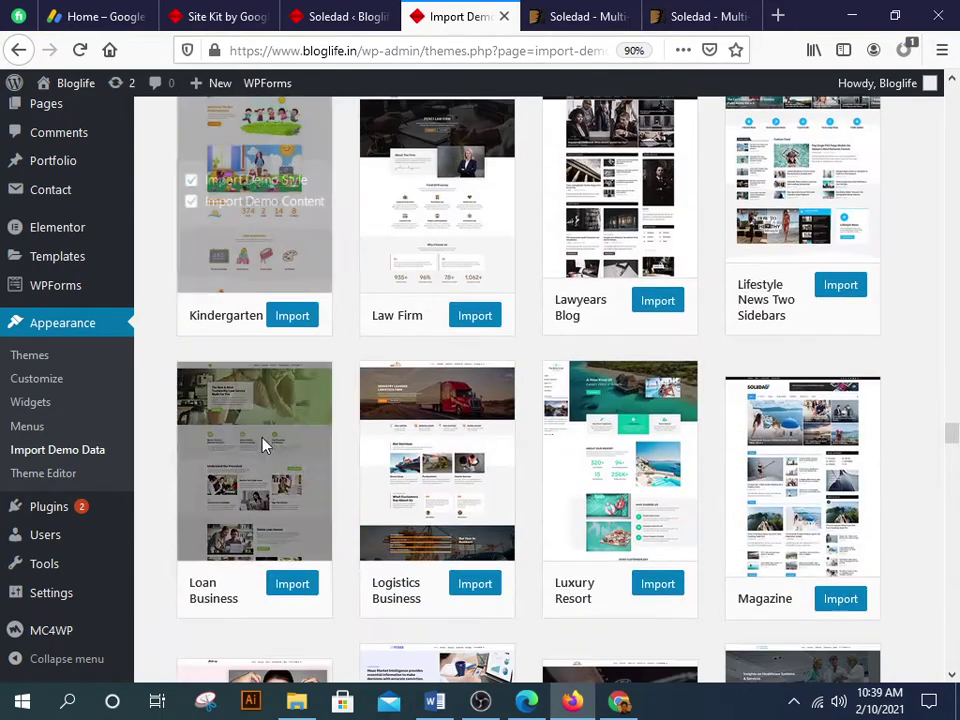
{"action": "scroll", "coordinate": [810, 515], "scroll_direction": "down", "scroll_amount": 1}
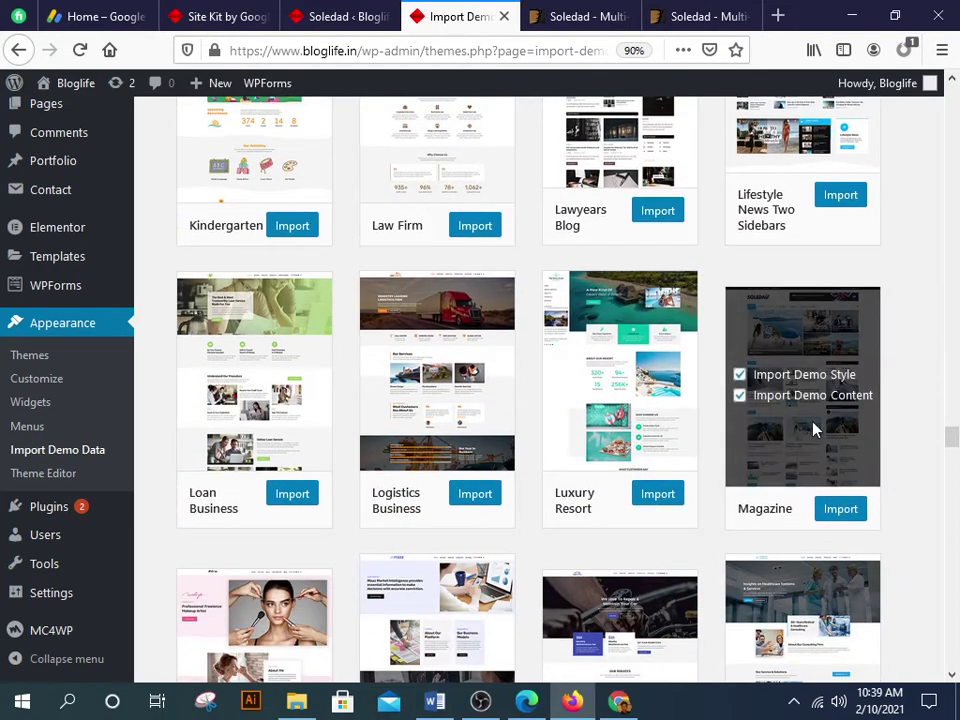
{"action": "left_click", "coordinate": [838, 514]}
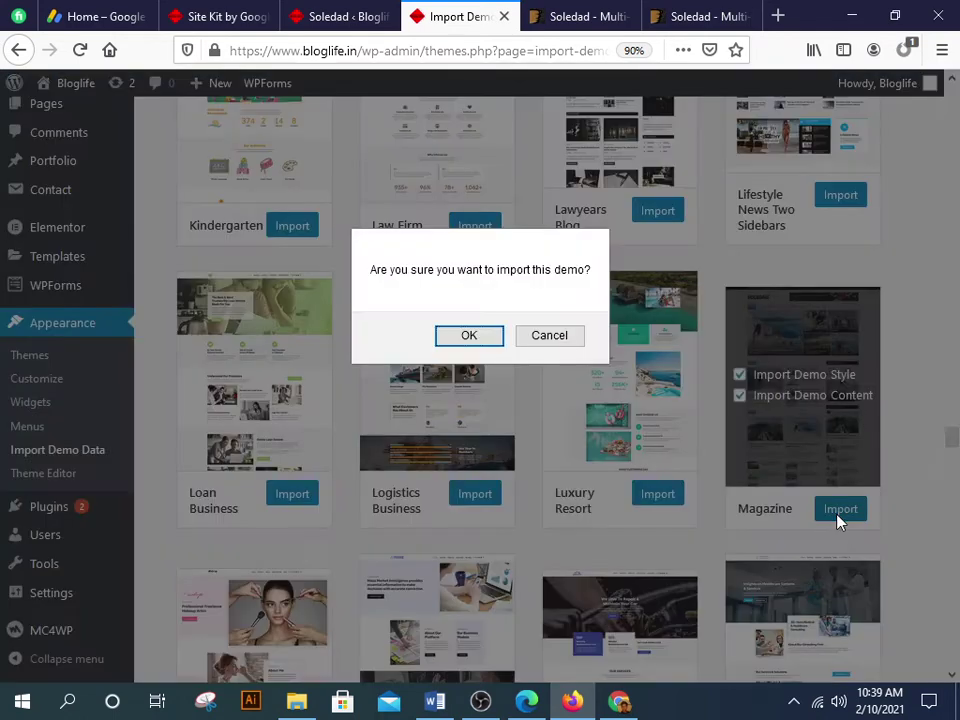
{"action": "left_click", "coordinate": [476, 337]}
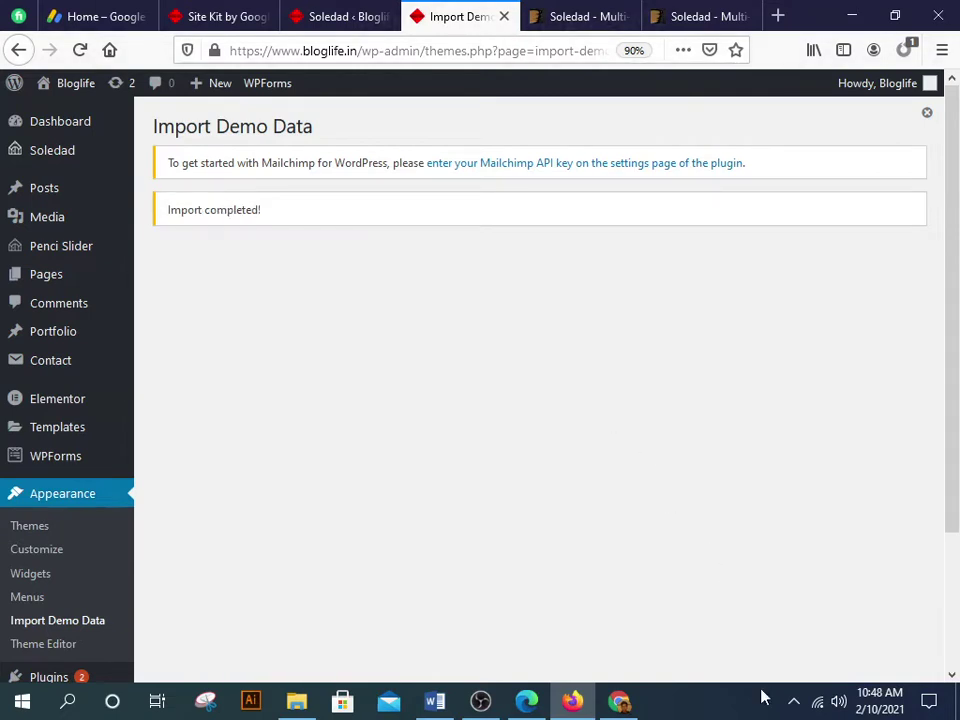
Step: Check the import status message, then open the Bloglife front page in a separate browser tab
{"action": "left_click", "coordinate": [793, 702]}
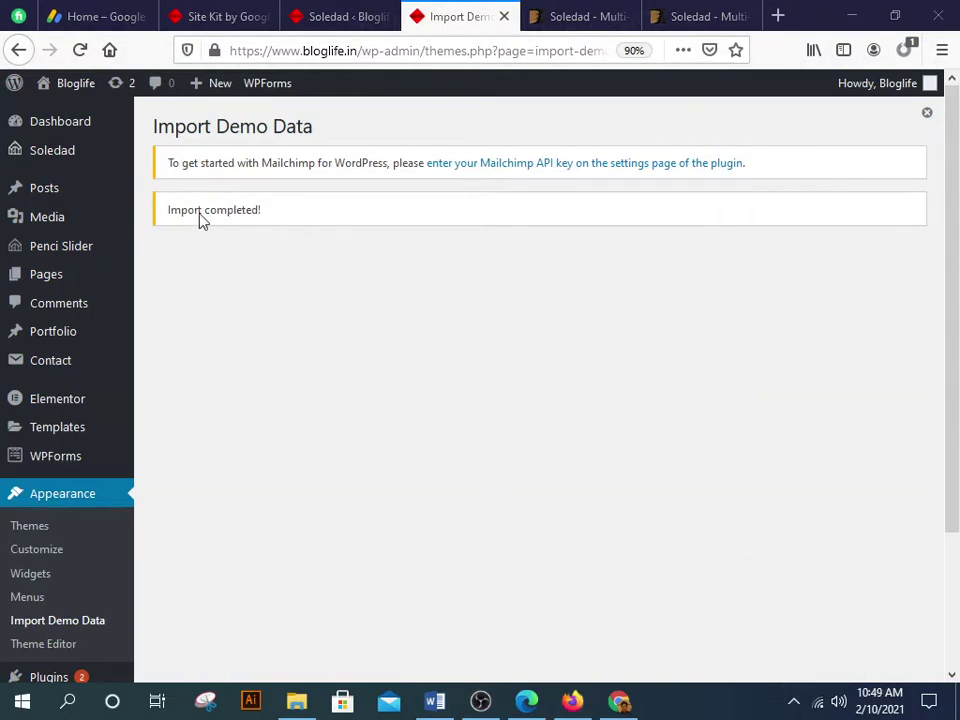
{"action": "left_click_drag", "start_coordinate": [168, 210], "coordinate": [287, 240]}
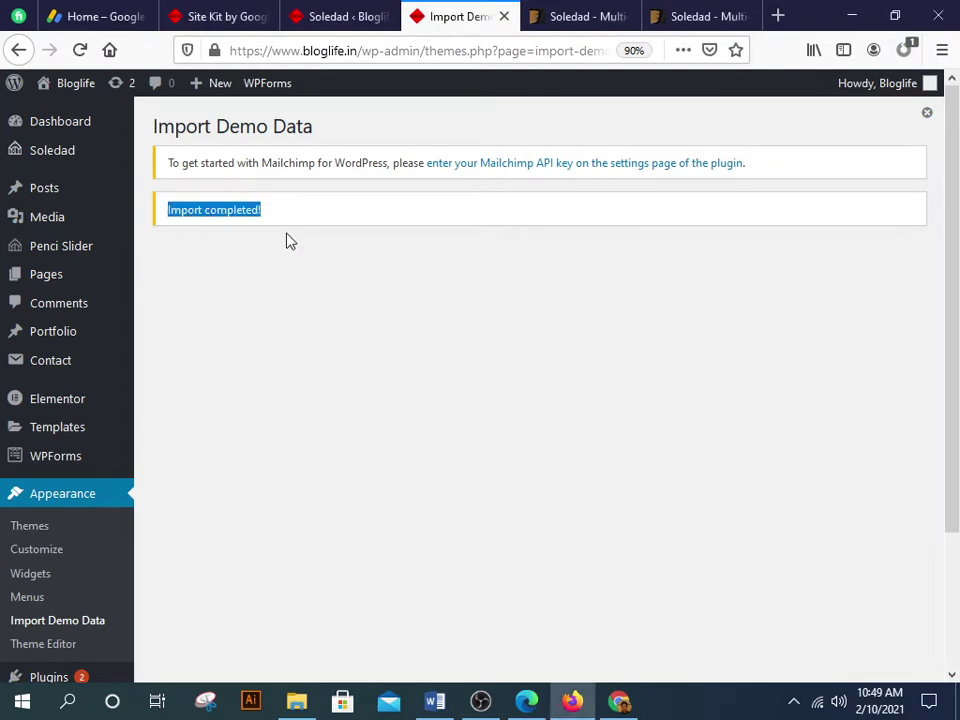
{"action": "left_click", "coordinate": [287, 240]}
{"action": "middle_click", "coordinate": [76, 86]}
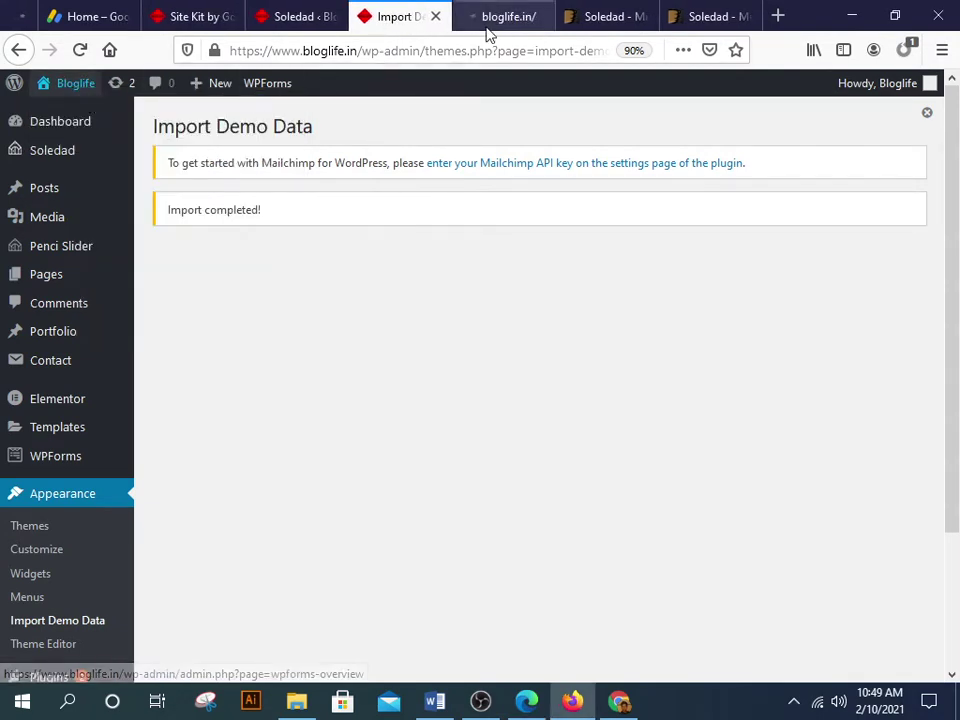
{"action": "left_click", "coordinate": [490, 18]}
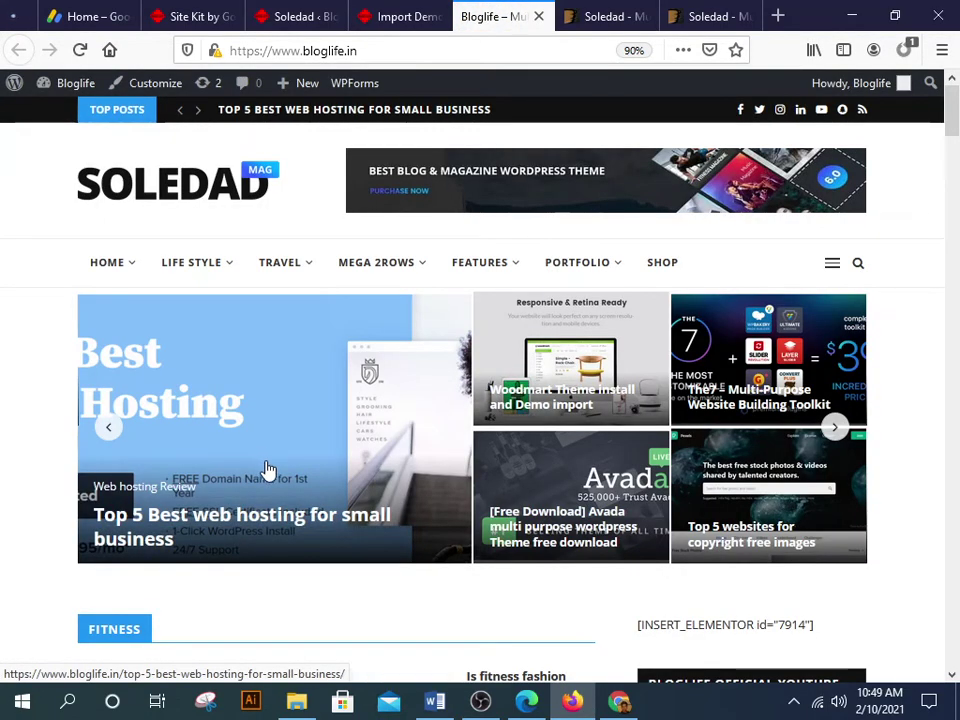
Step: Examine the Bloglife homepage from the featured slider through the category sections, latest posts and sidebar to the footer
{"action": "scroll", "coordinate": [267, 470], "scroll_direction": "down", "scroll_amount": 5}
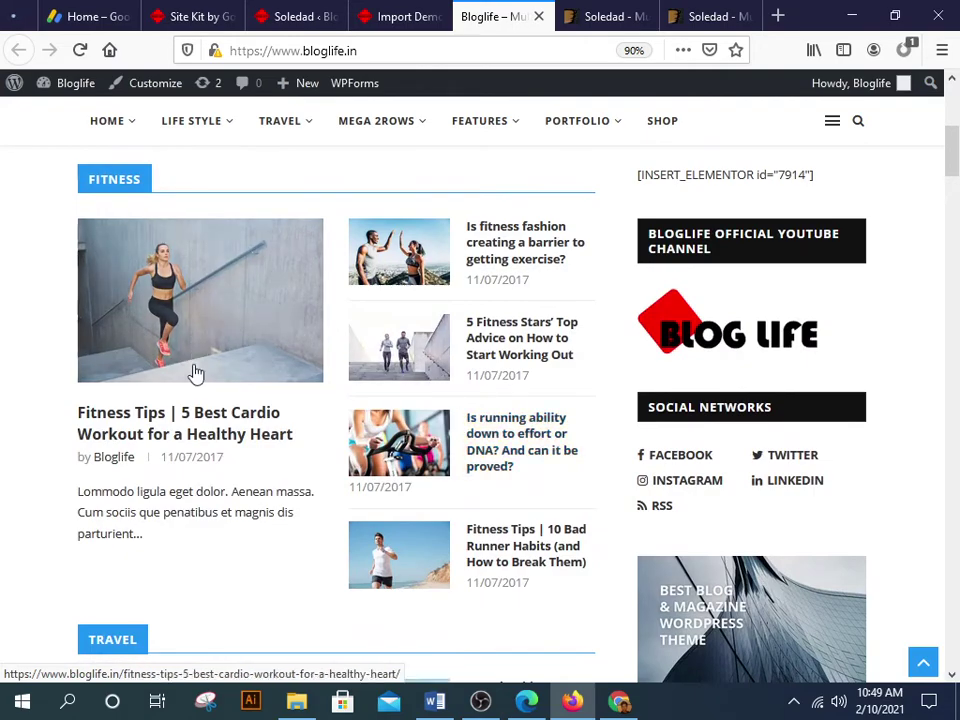
{"action": "scroll", "coordinate": [443, 420], "scroll_direction": "down", "scroll_amount": 11}
{"action": "scroll", "coordinate": [443, 420], "scroll_direction": "down", "scroll_amount": 4}
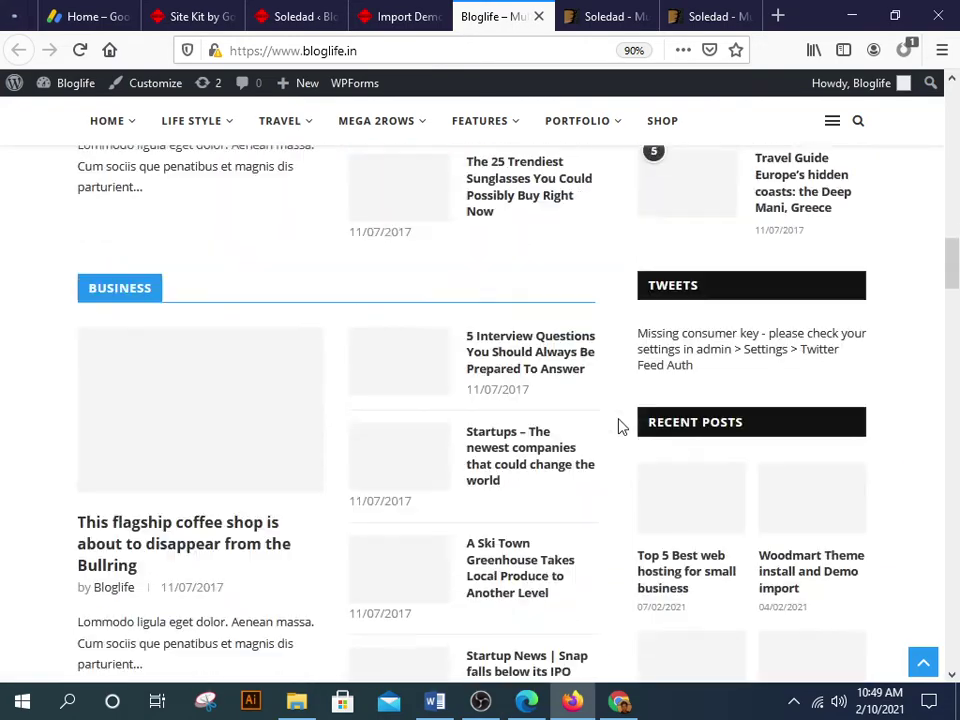
{"action": "scroll", "coordinate": [473, 451], "scroll_direction": "down", "scroll_amount": 7}
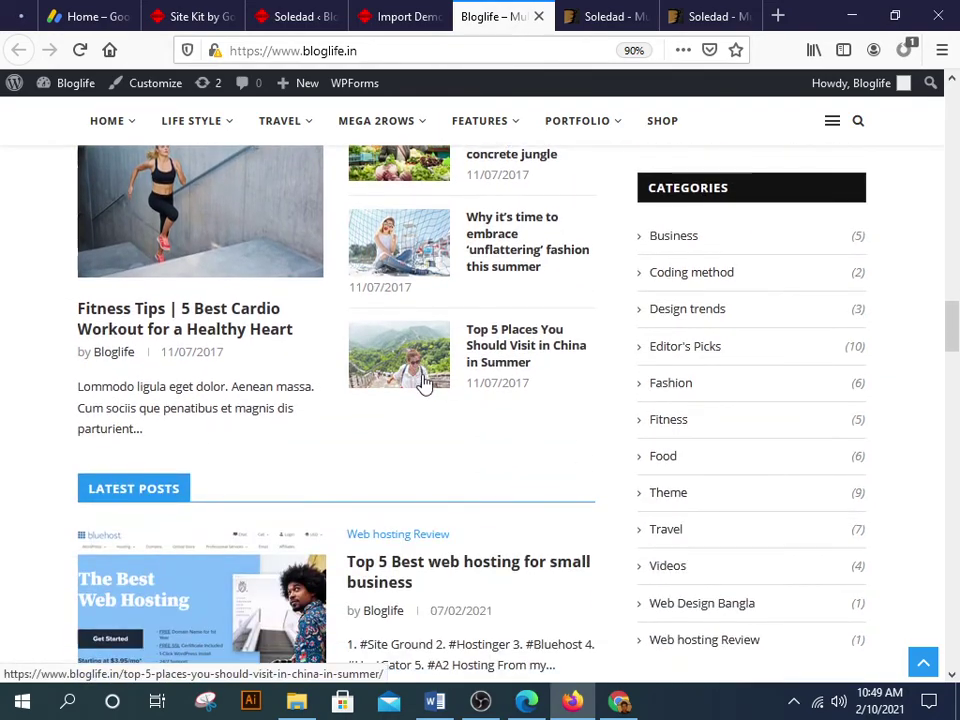
{"action": "scroll", "coordinate": [424, 386], "scroll_direction": "down", "scroll_amount": 12}
{"action": "scroll", "coordinate": [514, 396], "scroll_direction": "down", "scroll_amount": 5}
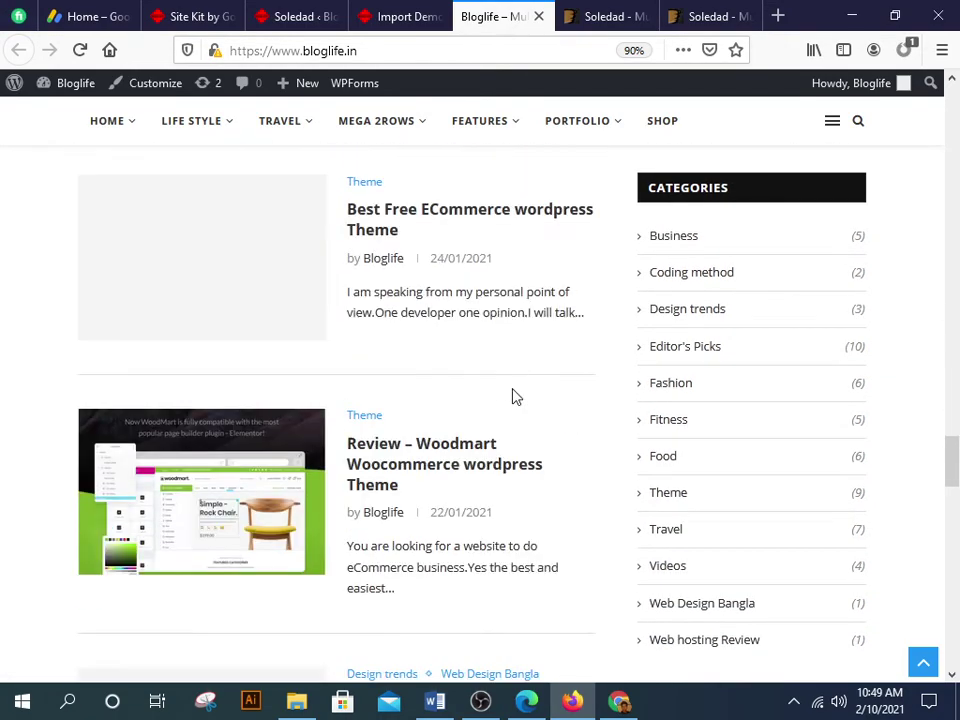
{"action": "scroll", "coordinate": [236, 521], "scroll_direction": "down", "scroll_amount": 5}
{"action": "scroll", "coordinate": [455, 534], "scroll_direction": "down", "scroll_amount": 13}
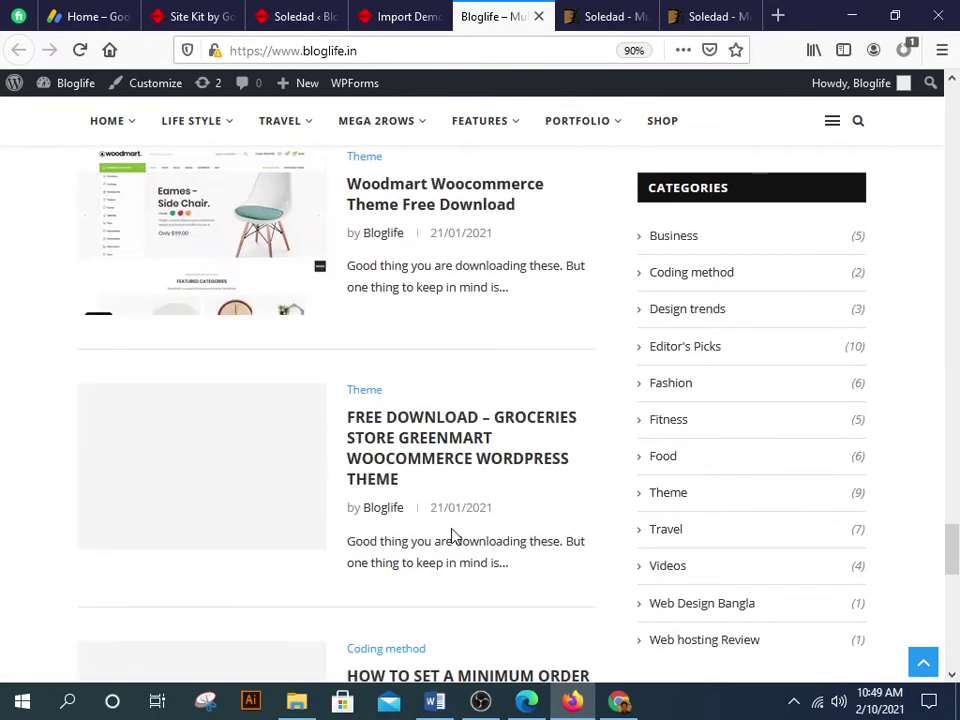
{"action": "scroll", "coordinate": [458, 538], "scroll_direction": "down", "scroll_amount": 3}
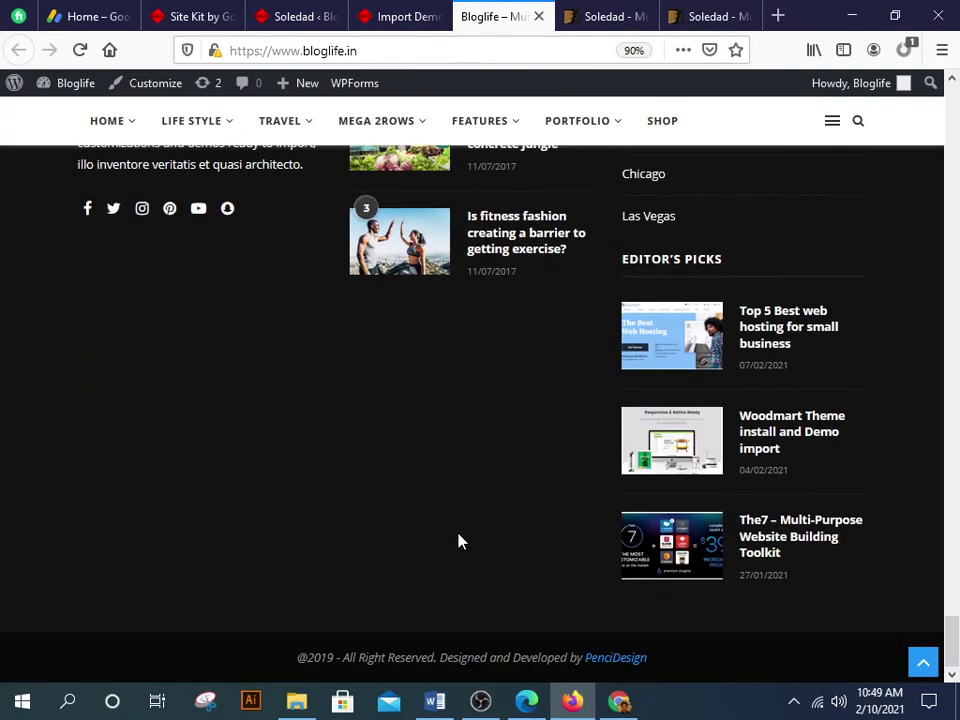
Step: Review the homepage's footer columns, then go back to the header and look over the top posts, slider and Fitness section
{"action": "scroll", "coordinate": [458, 541], "scroll_direction": "up", "scroll_amount": 3}
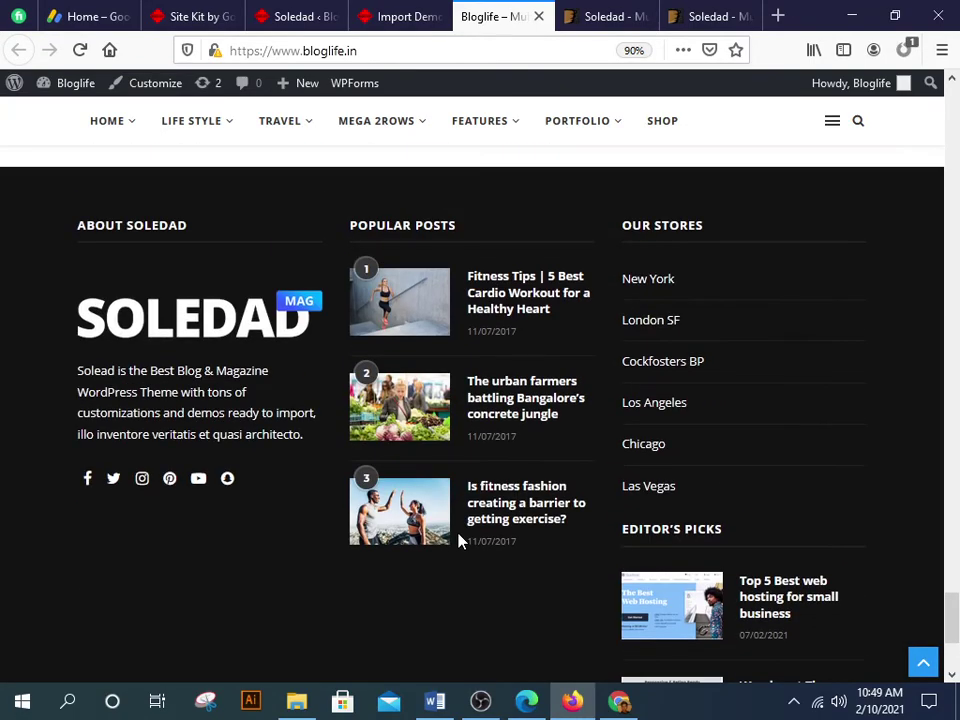
{"action": "scroll", "coordinate": [458, 540], "scroll_direction": "up", "scroll_amount": 15}
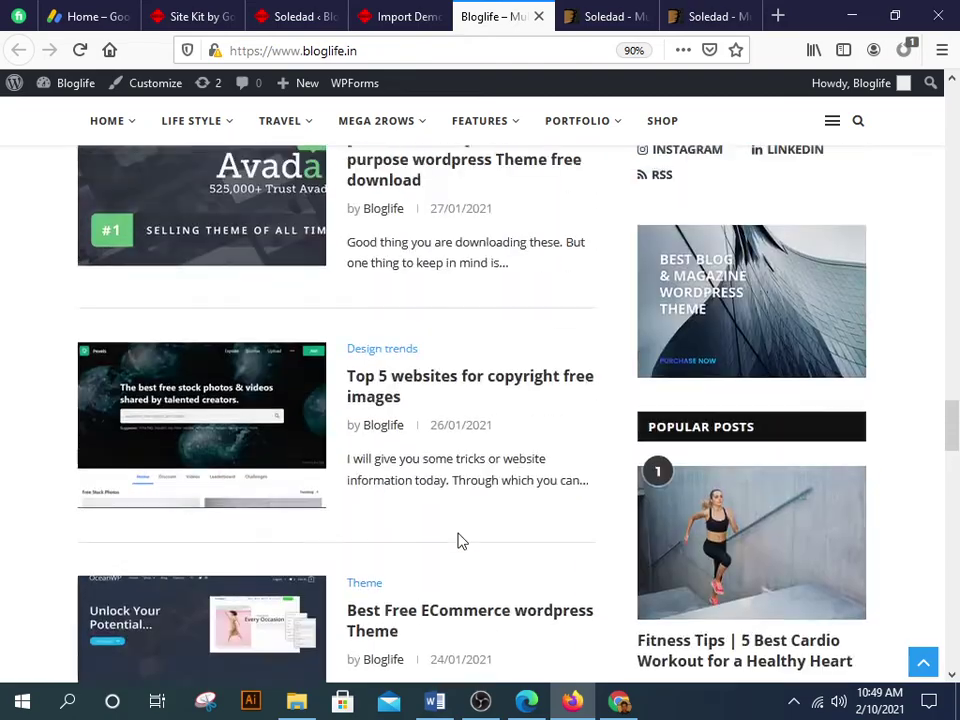
{"action": "scroll", "coordinate": [458, 540], "scroll_direction": "up", "scroll_amount": 20}
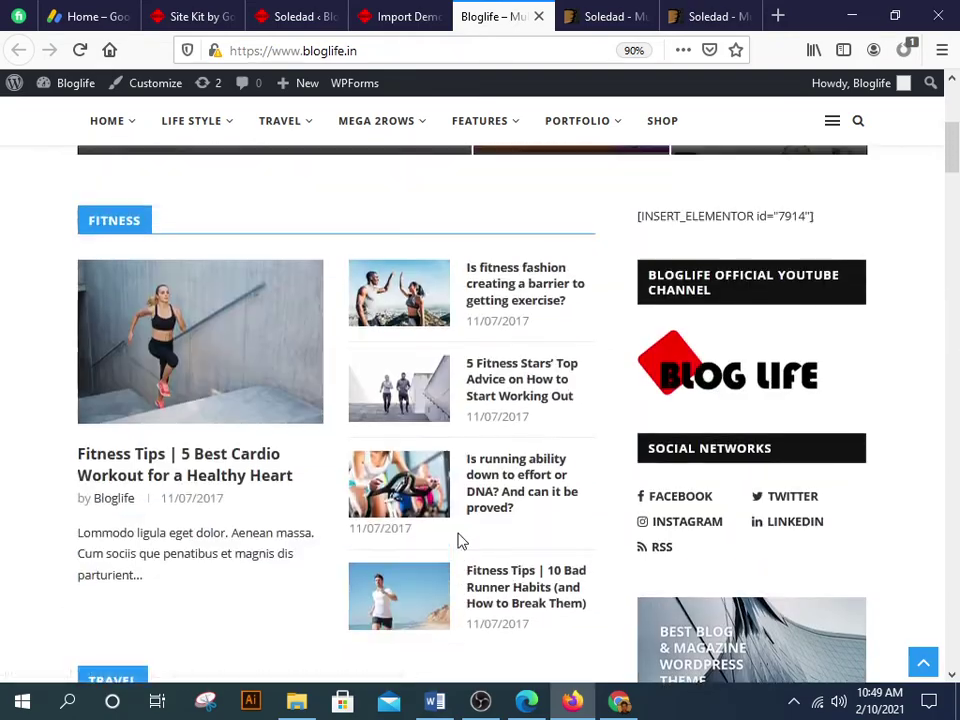
{"action": "scroll", "coordinate": [458, 540], "scroll_direction": "up", "scroll_amount": 5}
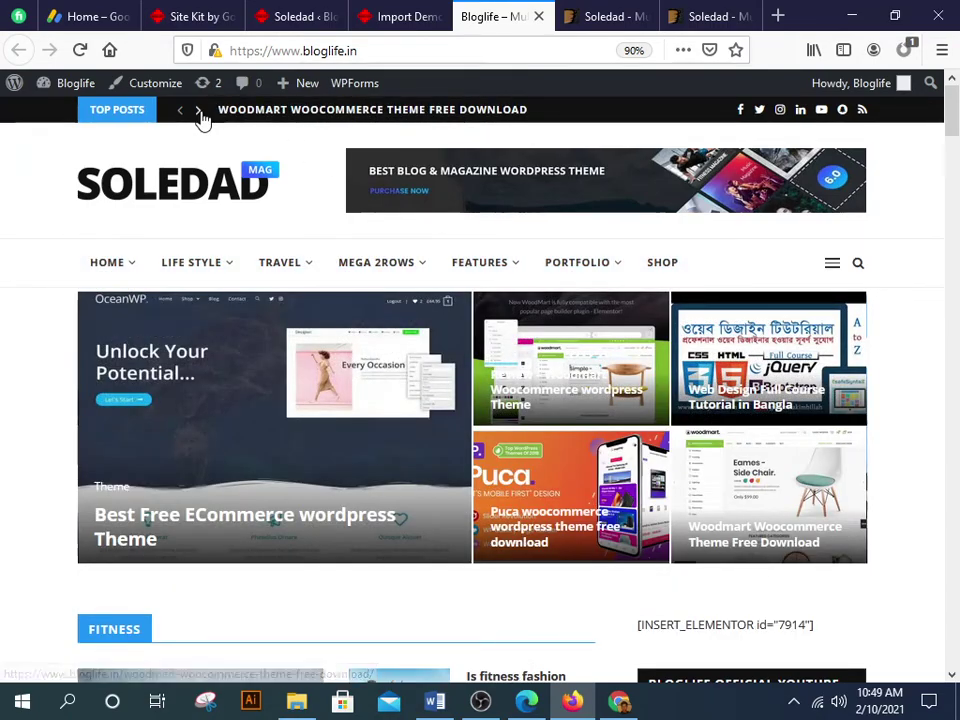
{"action": "scroll", "coordinate": [579, 519], "scroll_direction": "down", "scroll_amount": 10}
{"action": "scroll", "coordinate": [547, 514], "scroll_direction": "up", "scroll_amount": 7}
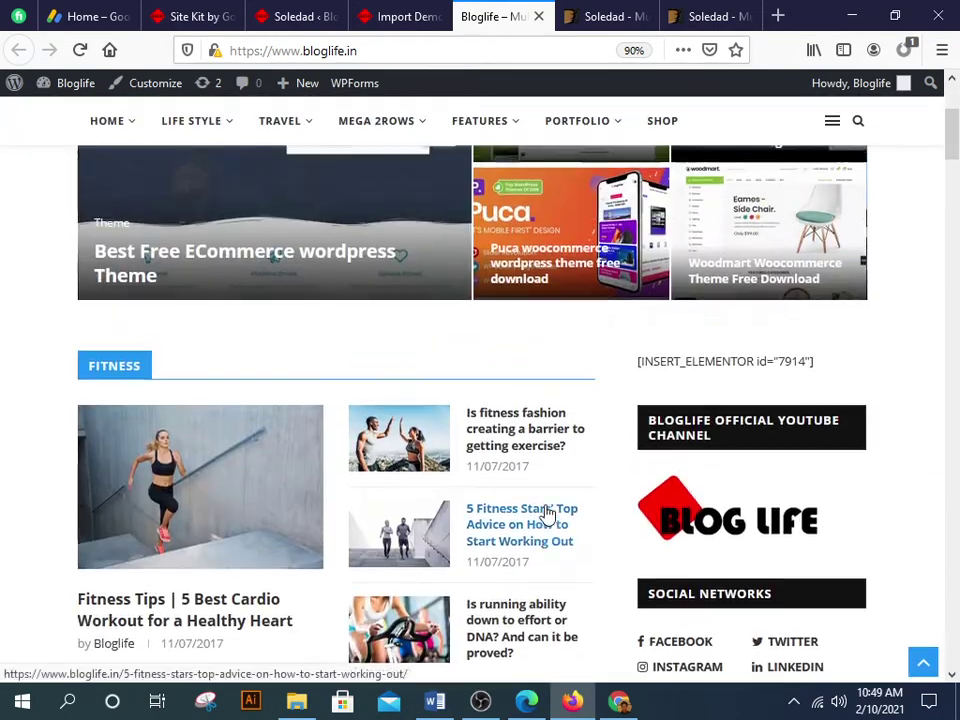
{"action": "scroll", "coordinate": [547, 514], "scroll_direction": "up", "scroll_amount": 3}
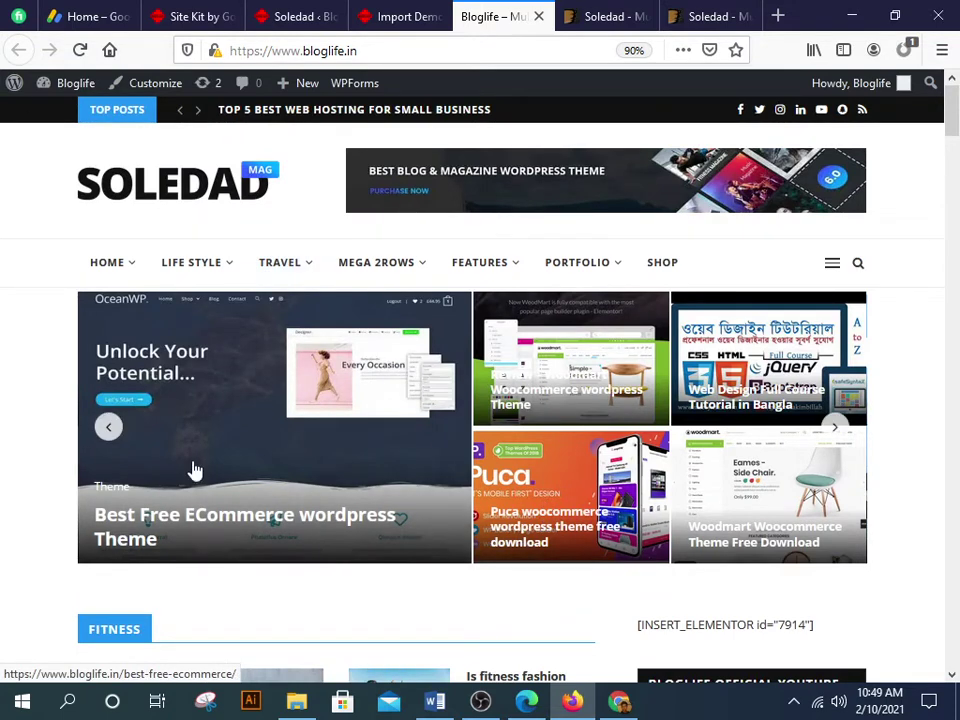
Step: Open the featured post "Best Free ECommerce wordpress Theme" and examine its article layout and sidebar, then return to its header
{"action": "scroll", "coordinate": [300, 475], "scroll_direction": "down", "scroll_amount": 2}
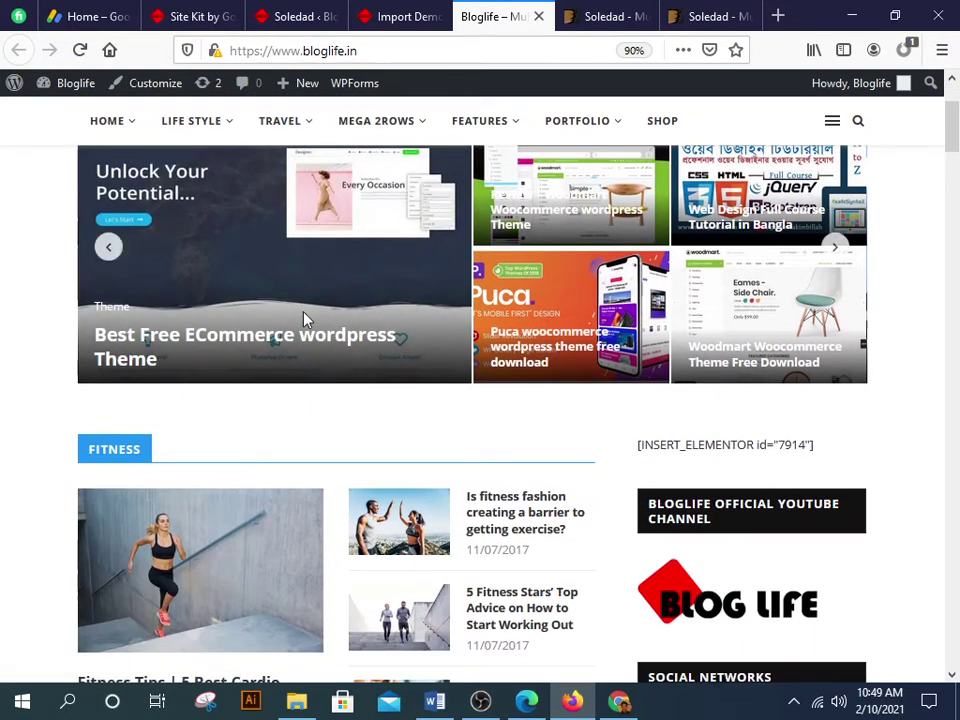
{"action": "left_click", "coordinate": [264, 233]}
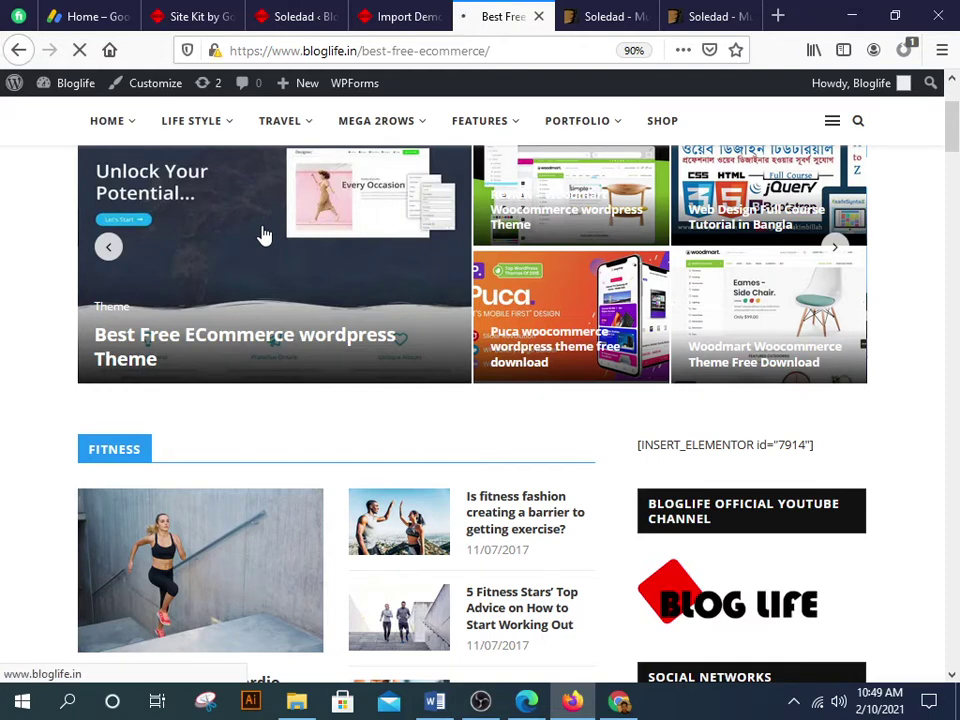
{"action": "scroll", "coordinate": [603, 487], "scroll_direction": "down", "scroll_amount": 1}
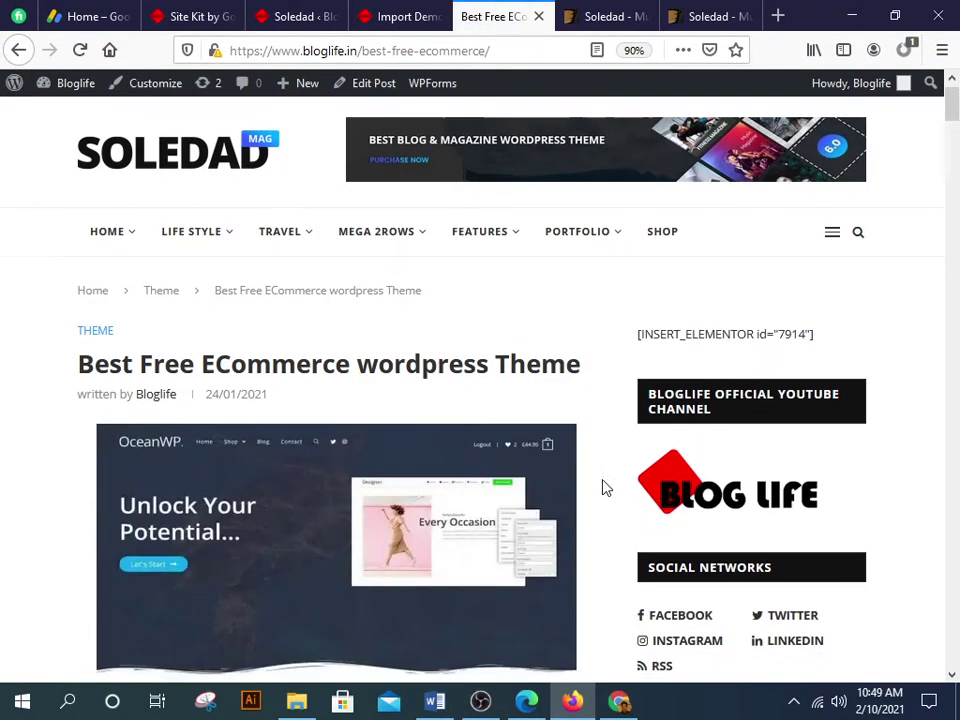
{"action": "scroll", "coordinate": [603, 487], "scroll_direction": "down", "scroll_amount": 1}
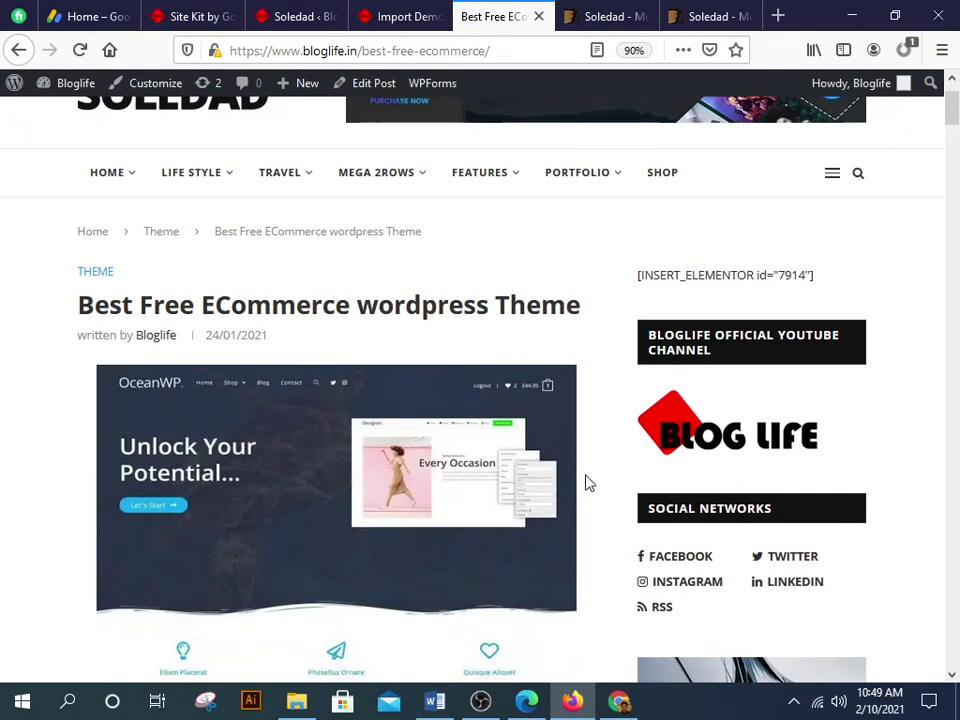
{"action": "scroll", "coordinate": [450, 450], "scroll_direction": "down", "scroll_amount": 3}
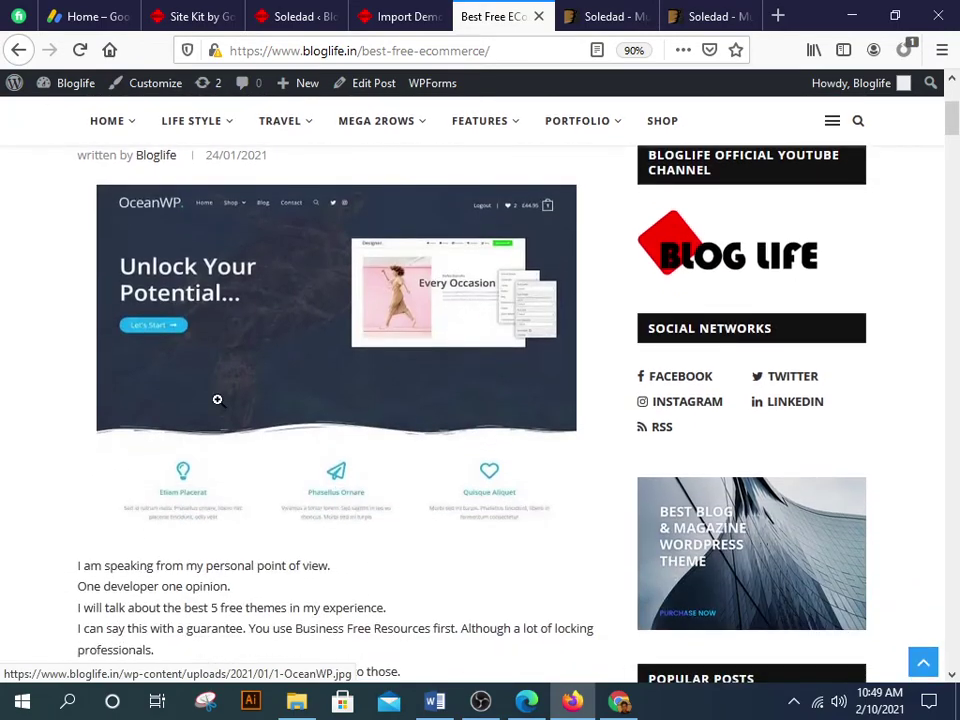
{"action": "scroll", "coordinate": [217, 400], "scroll_direction": "down", "scroll_amount": 3}
{"action": "scroll", "coordinate": [267, 478], "scroll_direction": "down", "scroll_amount": 10}
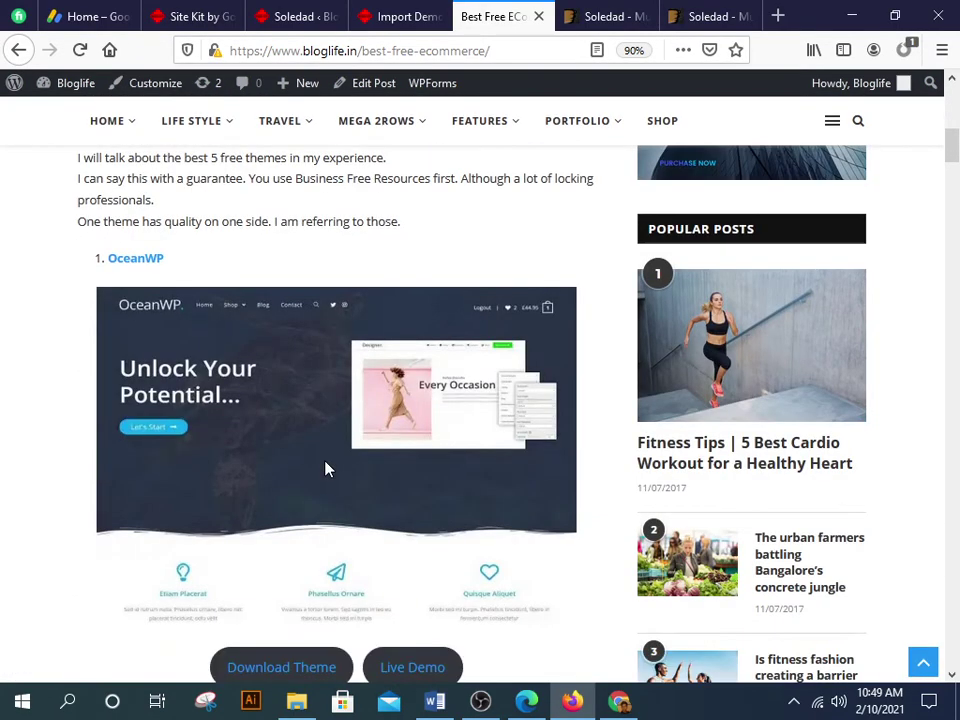
{"action": "scroll", "coordinate": [208, 534], "scroll_direction": "down", "scroll_amount": 5}
{"action": "scroll", "coordinate": [253, 400], "scroll_direction": "down", "scroll_amount": 20}
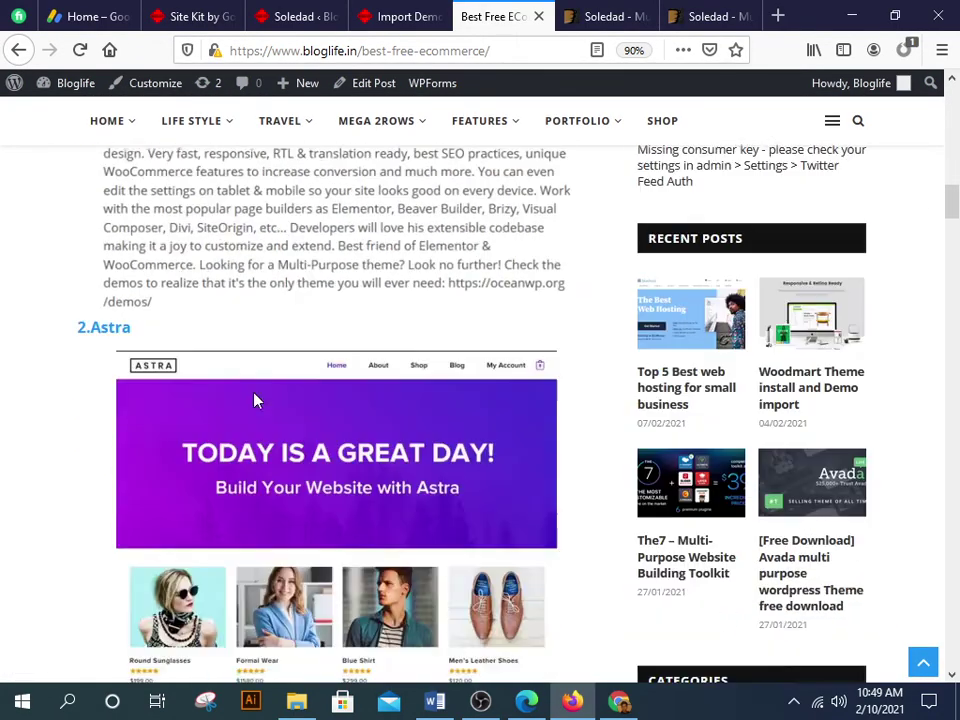
{"action": "scroll", "coordinate": [797, 426], "scroll_direction": "down", "scroll_amount": 5}
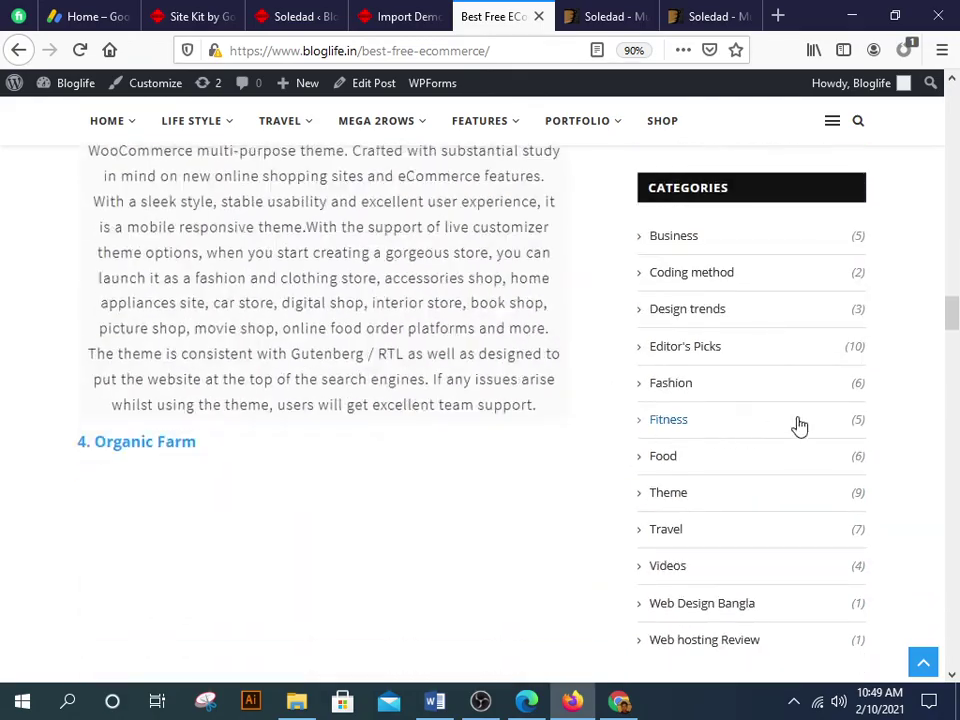
{"action": "scroll", "coordinate": [855, 413], "scroll_direction": "up", "scroll_amount": 15}
{"action": "scroll", "coordinate": [863, 430], "scroll_direction": "up", "scroll_amount": 20}
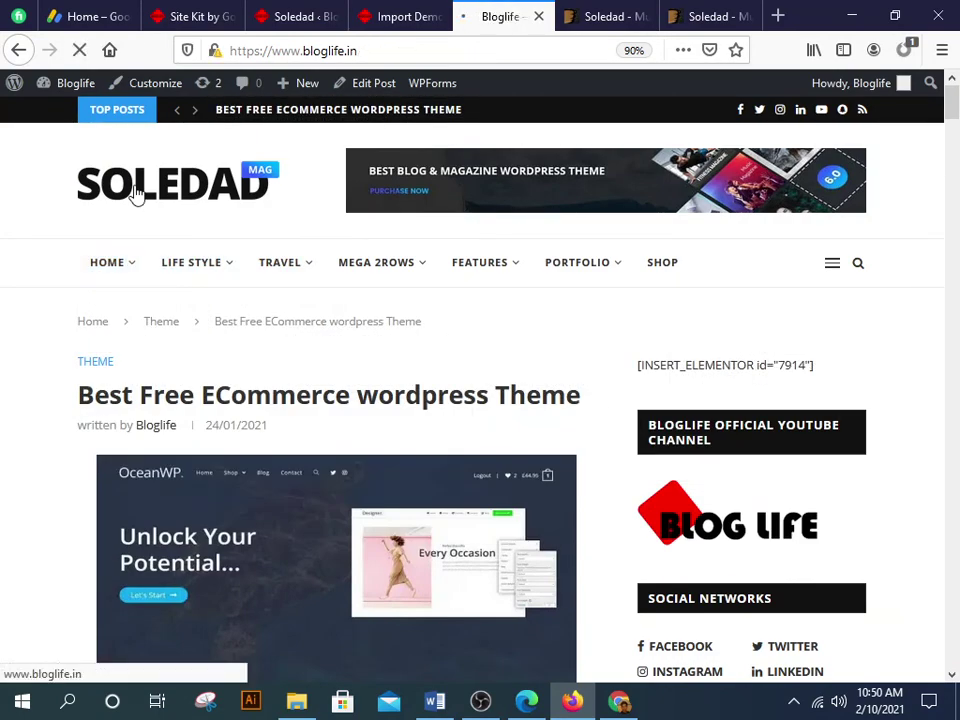
Step: Return to the Bloglife homepage and recheck its sections from the slider to the Business and Videos blocks
{"action": "scroll", "coordinate": [455, 519], "scroll_direction": "down", "scroll_amount": 3}
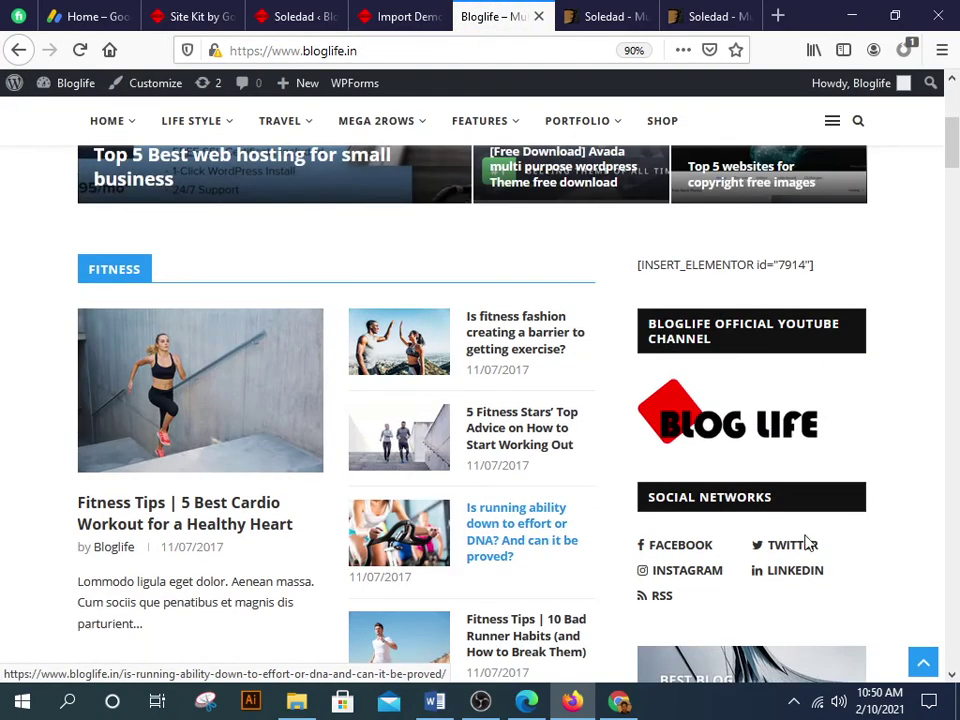
{"action": "scroll", "coordinate": [529, 476], "scroll_direction": "down", "scroll_amount": 8}
{"action": "scroll", "coordinate": [531, 488], "scroll_direction": "down", "scroll_amount": 3}
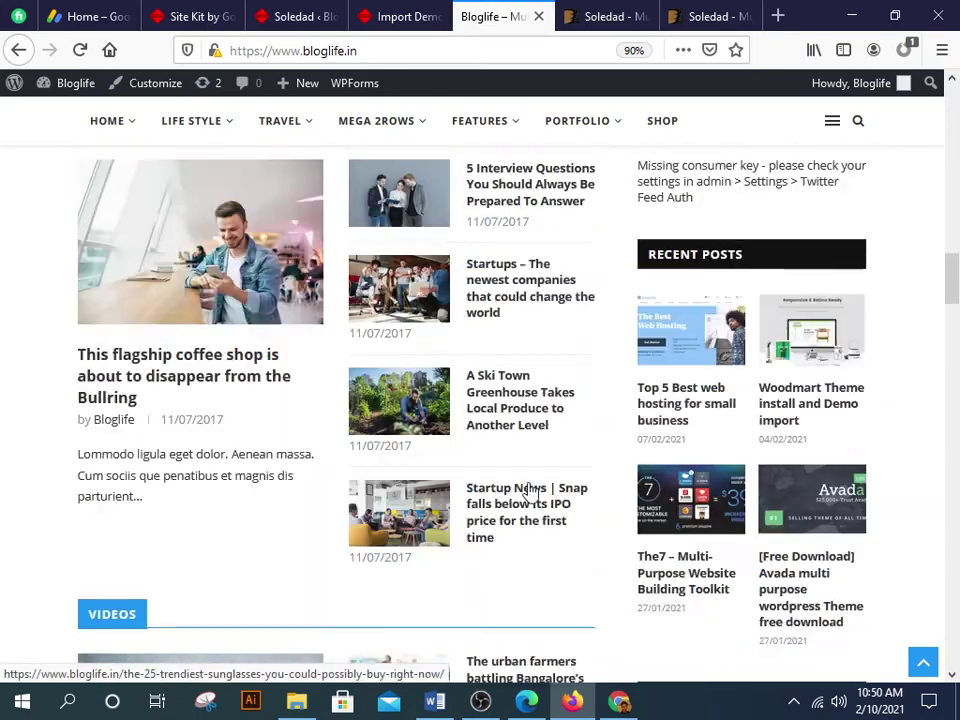
{"action": "scroll", "coordinate": [529, 493], "scroll_direction": "up", "scroll_amount": 15}
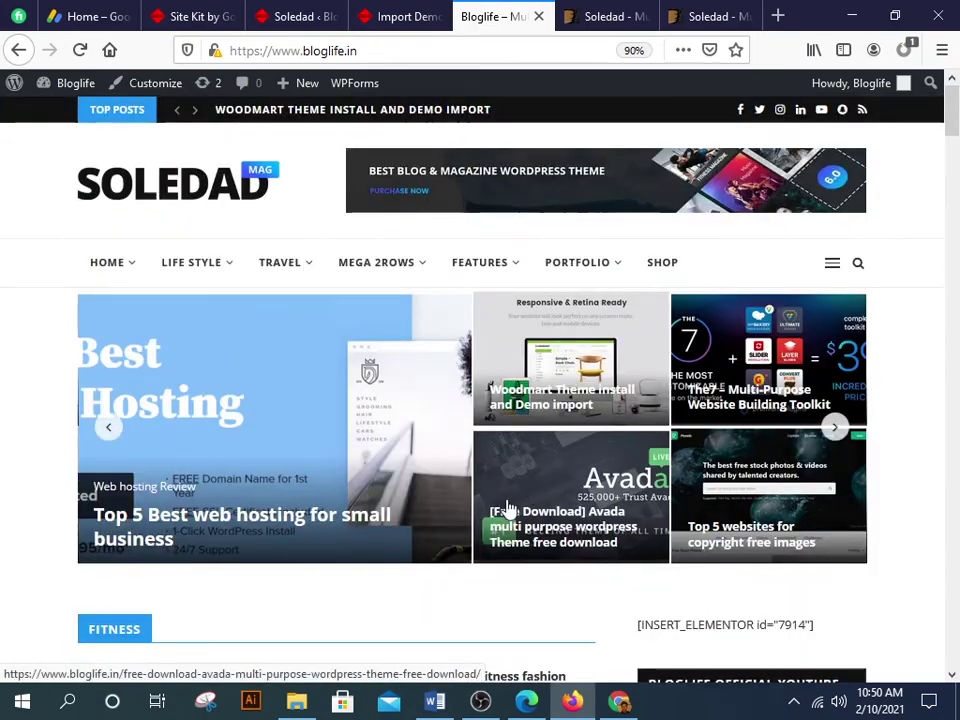
Step: Switch to the Word document and start a new line three paragraphs below "Theme link Description box"
{"action": "left_click", "coordinate": [435, 701]}
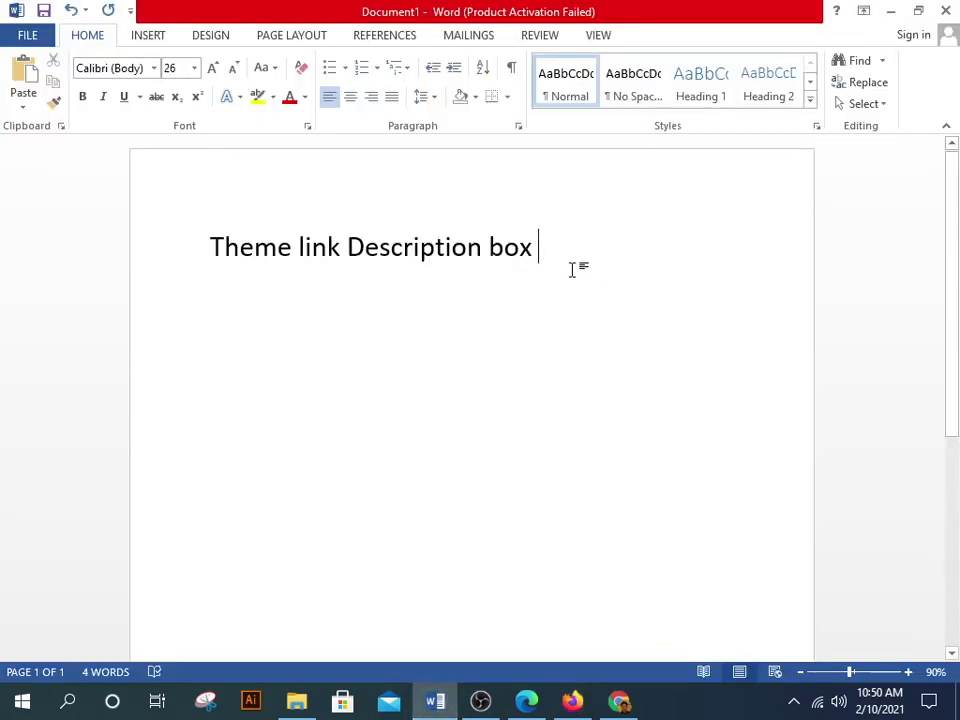
{"action": "key", "text": "Return"}
{"action": "key", "text": "Return"}
{"action": "key", "text": "Return"}
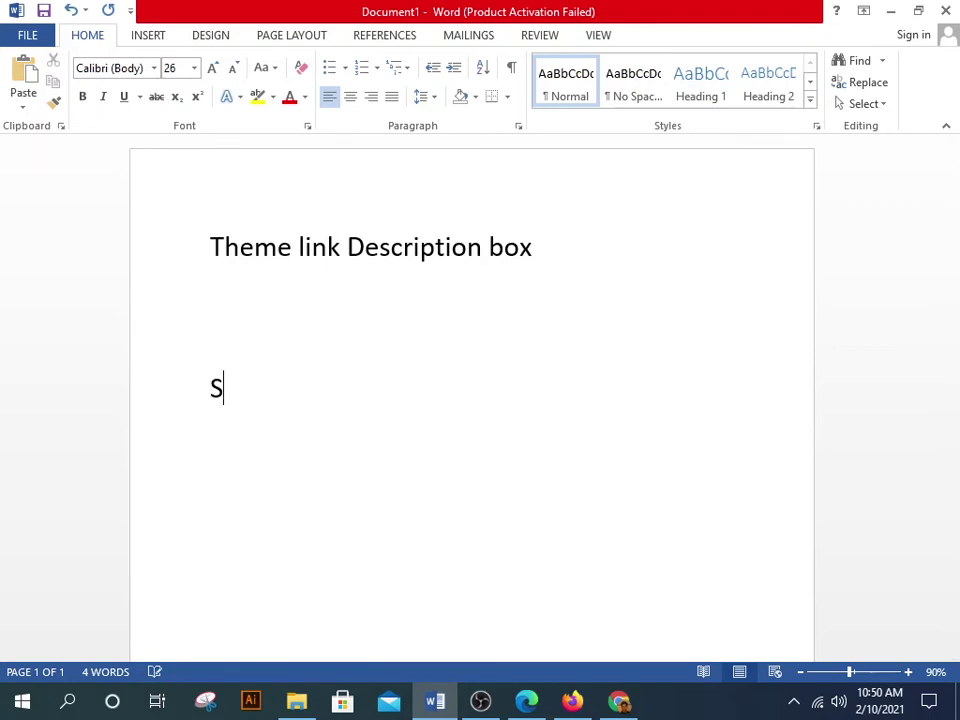